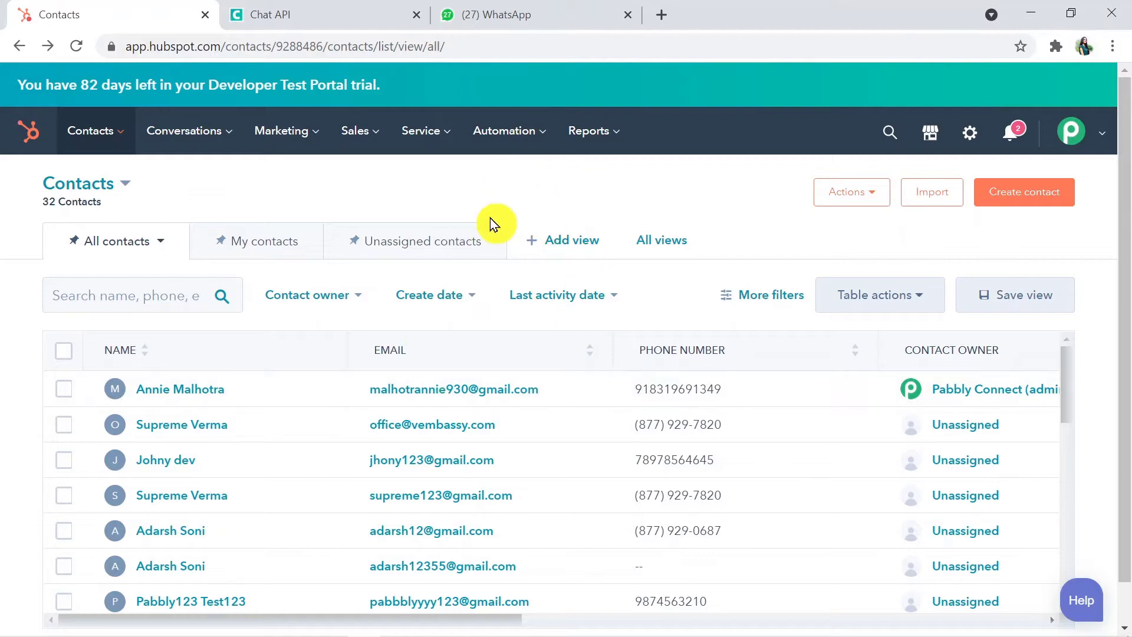
# - Switch from the 32-contact HubSpot list to the Magnet Brains chat in WhatsApp Web
pyautogui.click(514, 23)
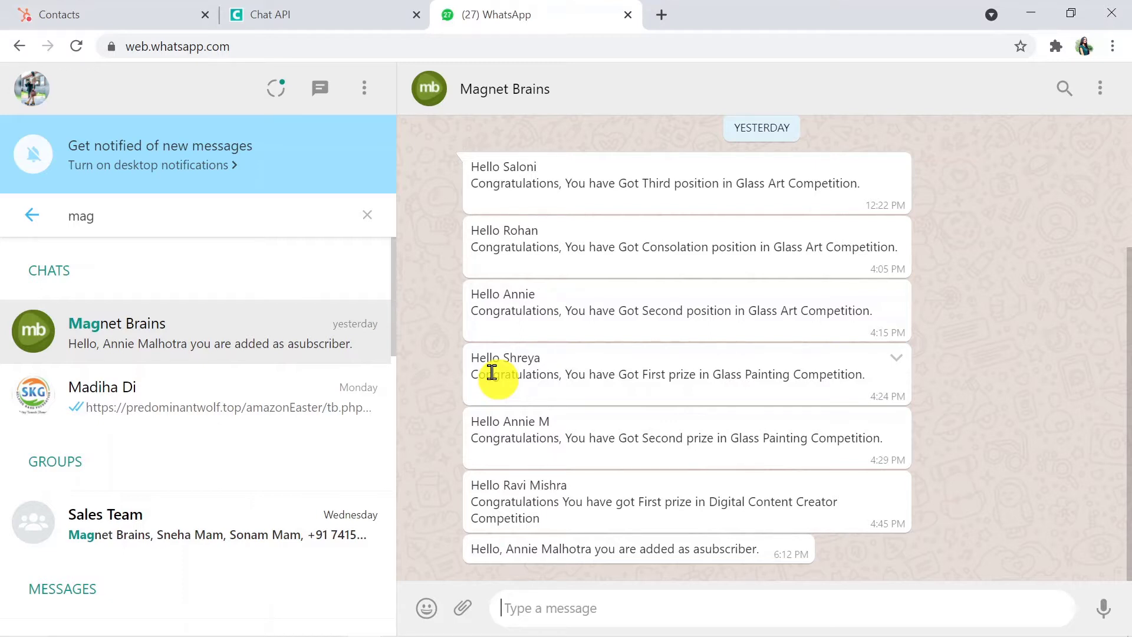
# - Review the Chat API instance details and the WhatsApp chat, then start a blank browser tab
pyautogui.click(353, 9)
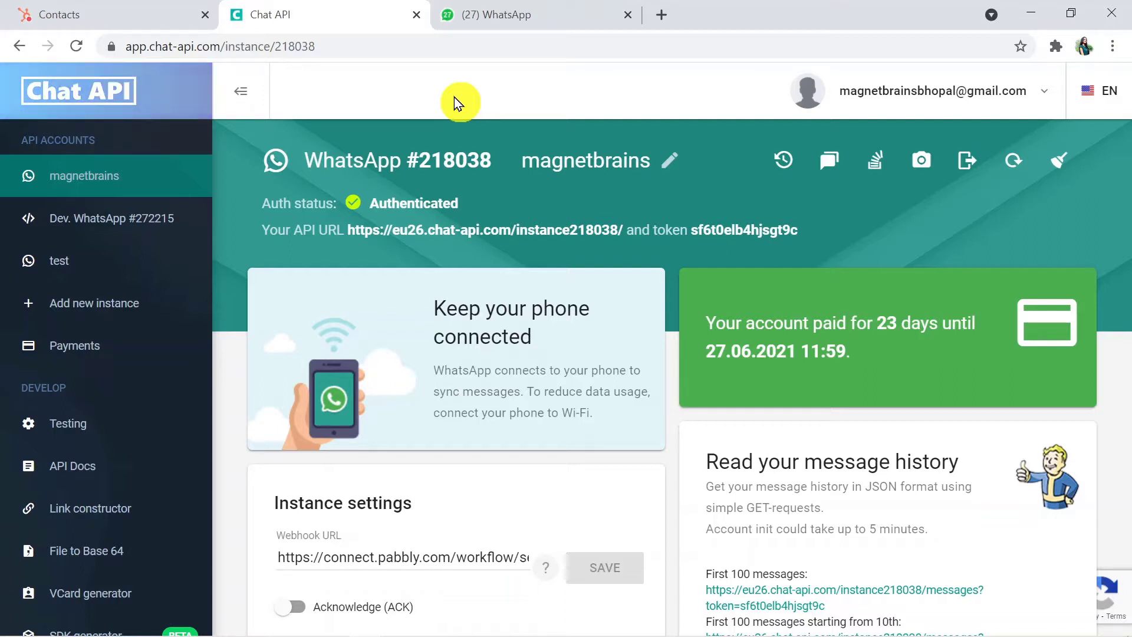
pyautogui.click(483, 8)
pyautogui.click(661, 15)
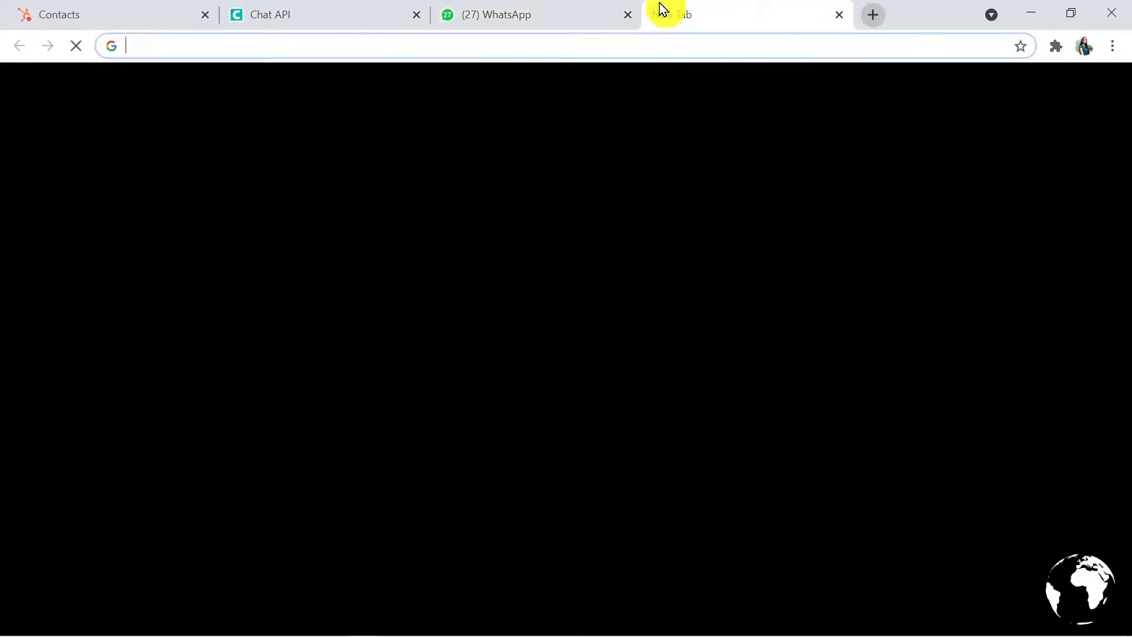
# - Load the pabbly.com website in the new tab
pyautogui.click(602, 43)
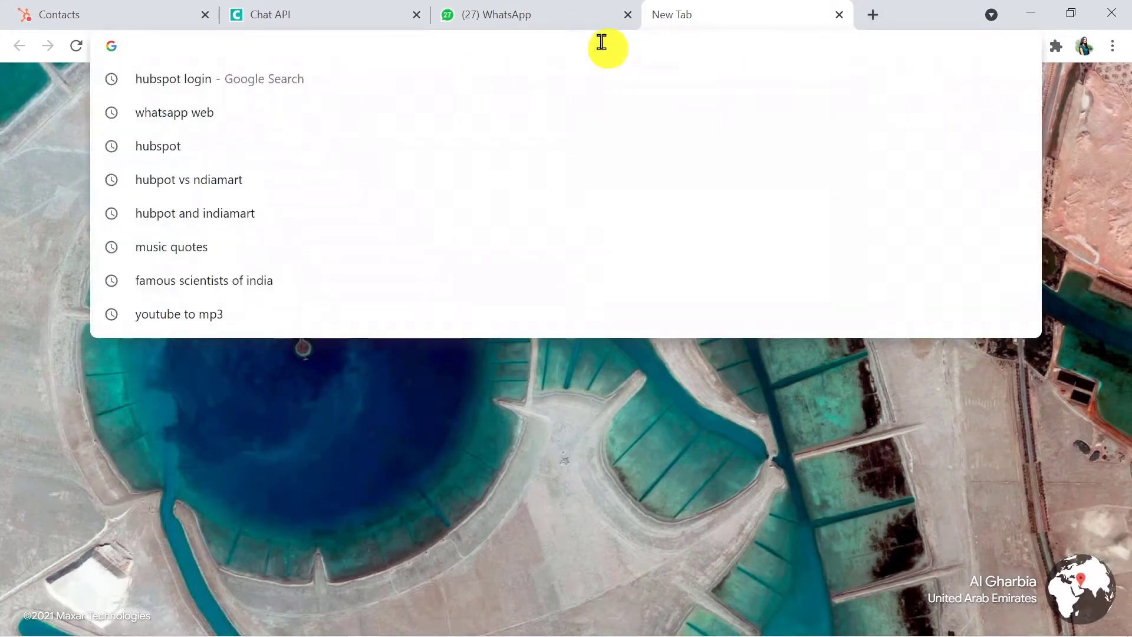
pyautogui.click(508, 449)
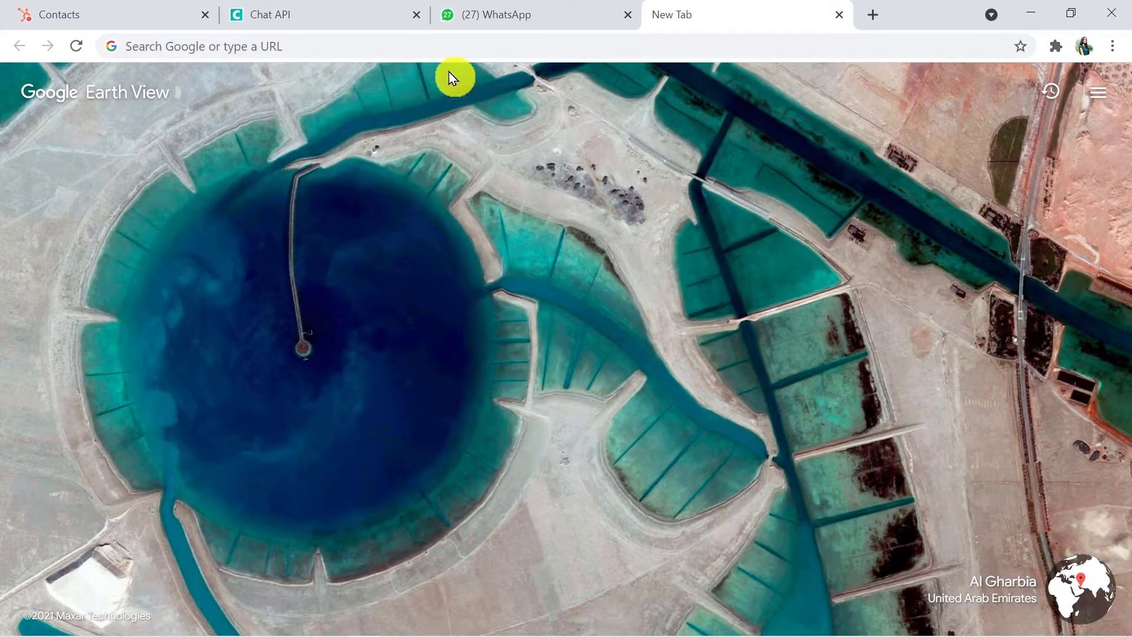
pyautogui.click(435, 43)
pyautogui.write('pabbly')
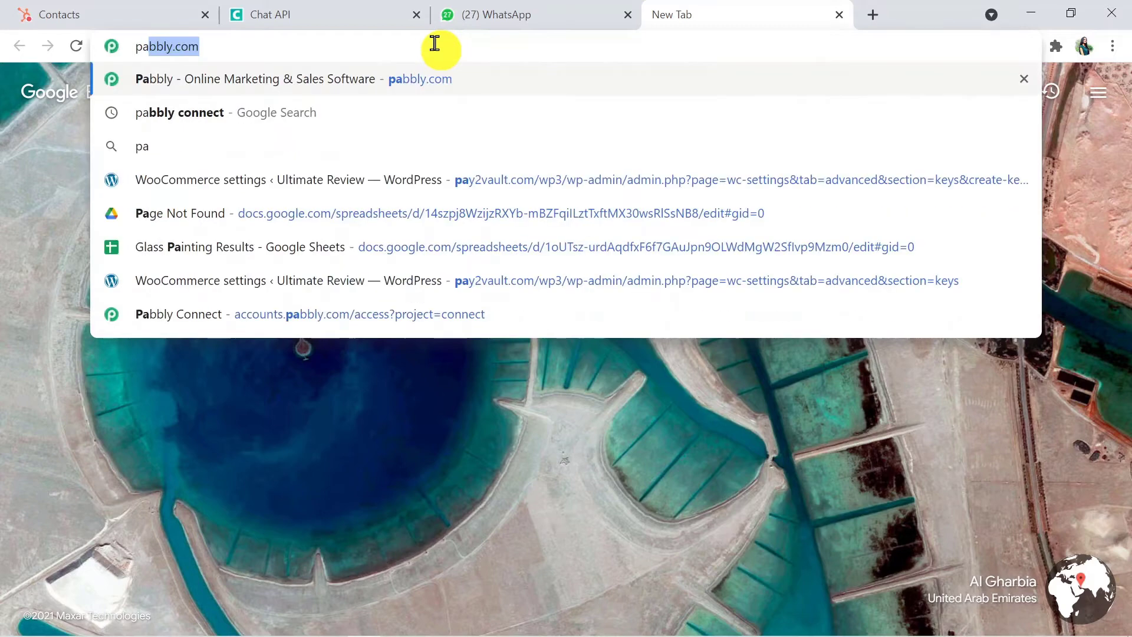
pyautogui.write('.com')
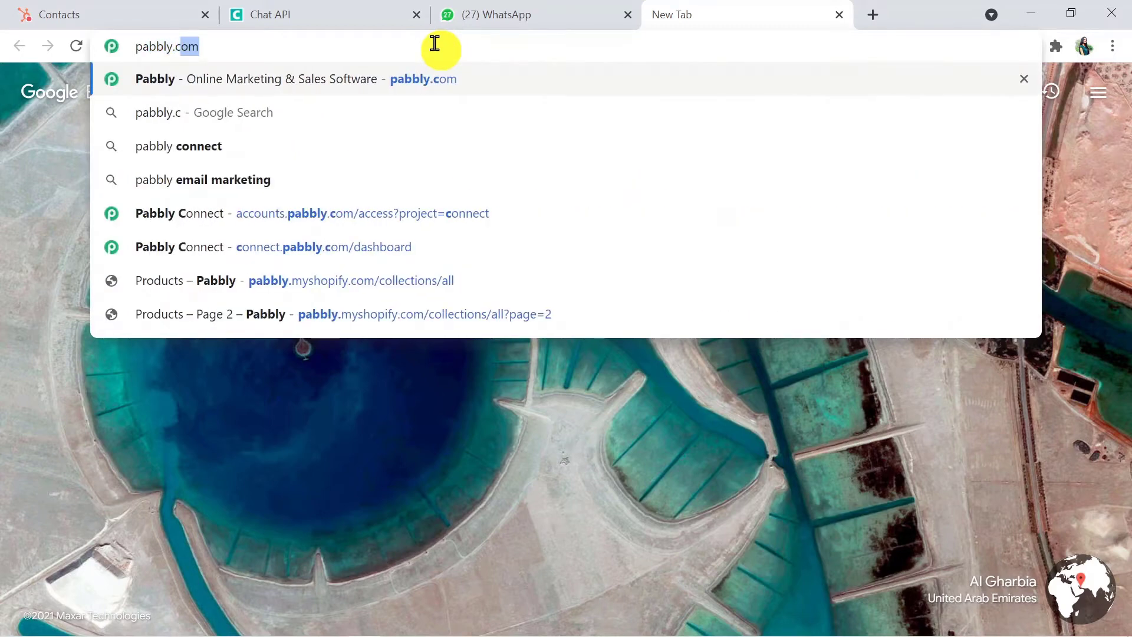
pyautogui.press('Return')
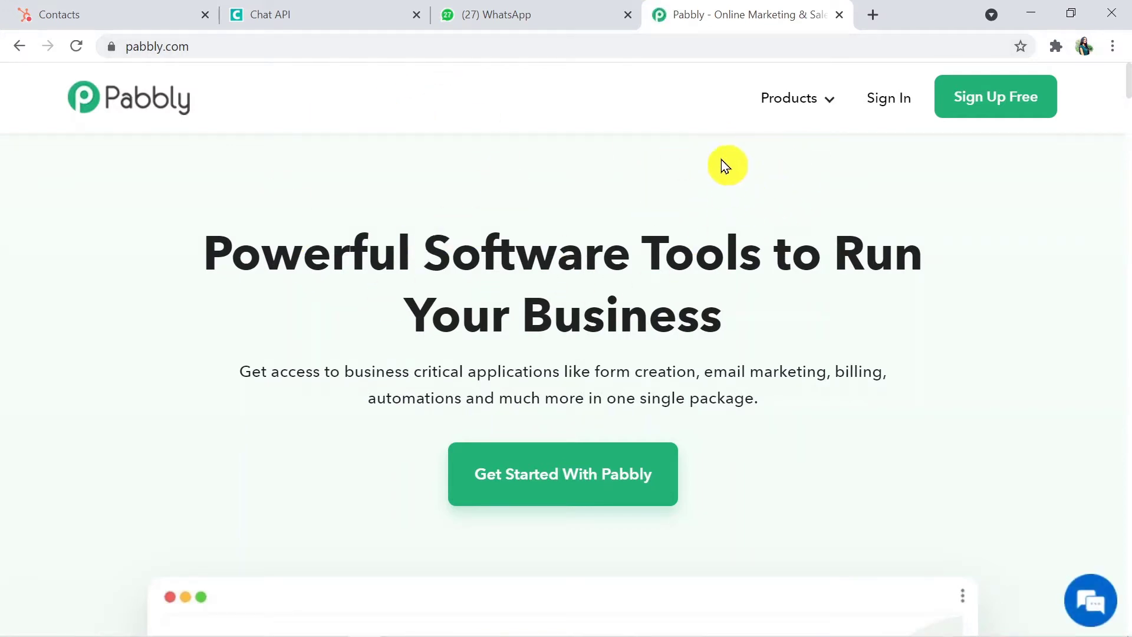
# - Go to Products > Connect, sign in, and launch Connect from the All Apps page
pyautogui.moveTo(789, 115)
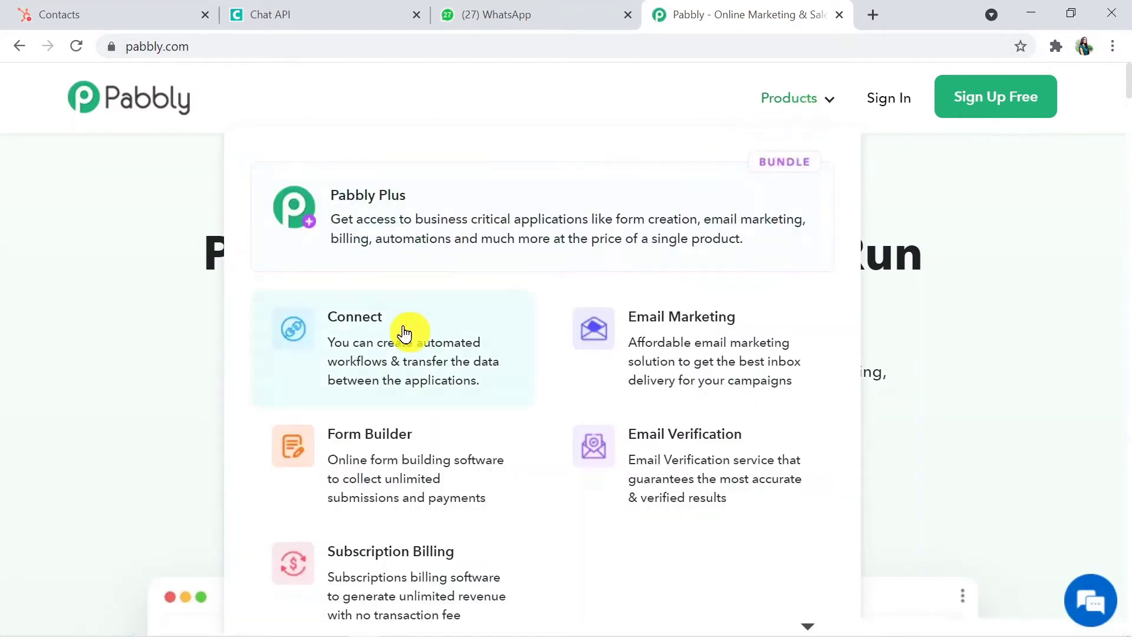
pyautogui.click(405, 333)
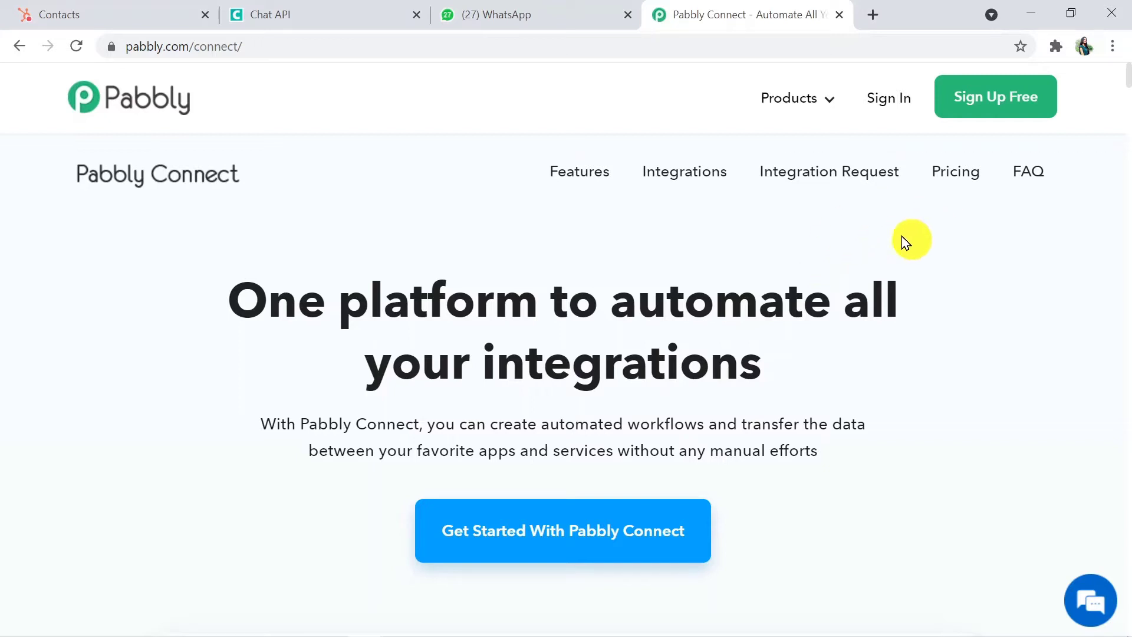
pyautogui.click(893, 102)
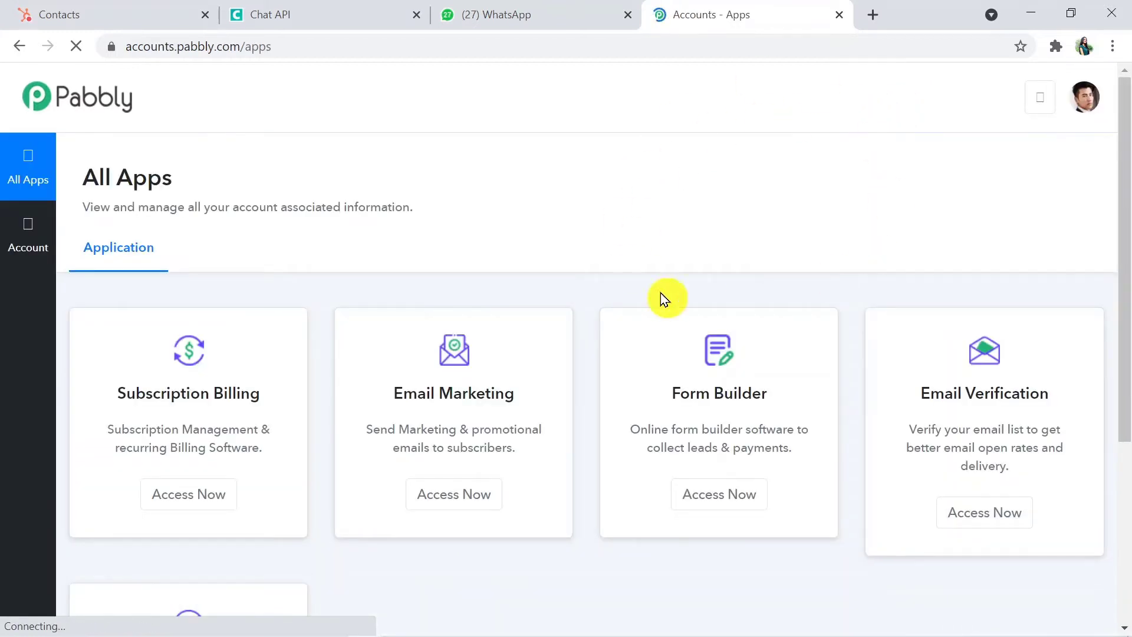
pyautogui.moveTo(1127, 202); pyautogui.dragTo(1123, 361)
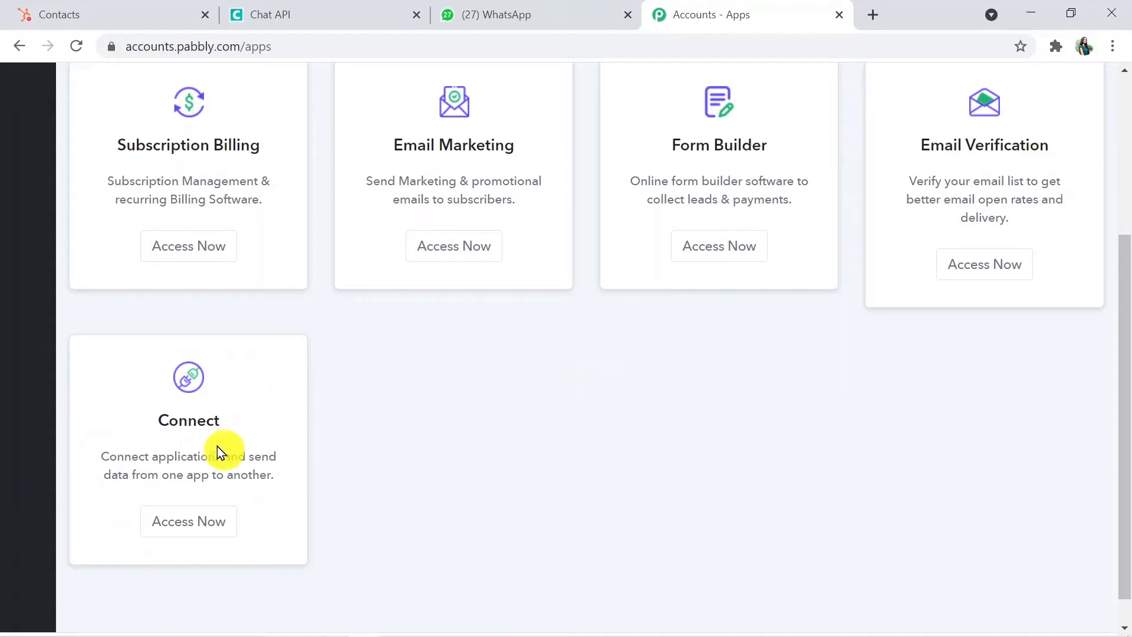
pyautogui.click(207, 533)
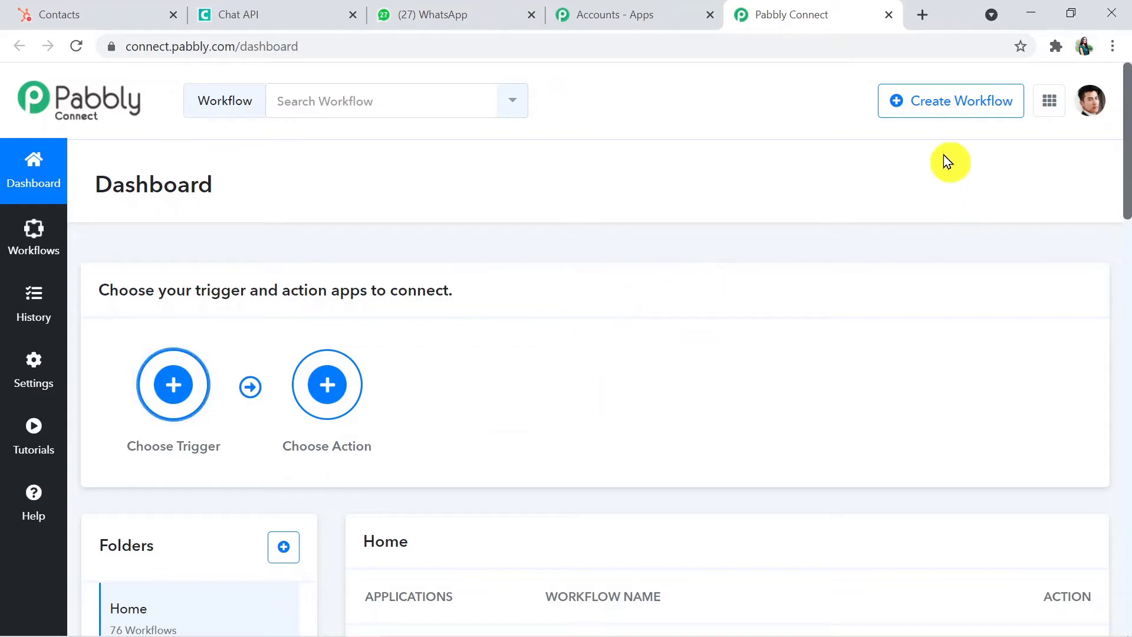
# - Create a workflow named 'HubSpot to Whatsapp', fixing the capital S in HubSpot
pyautogui.click(961, 109)
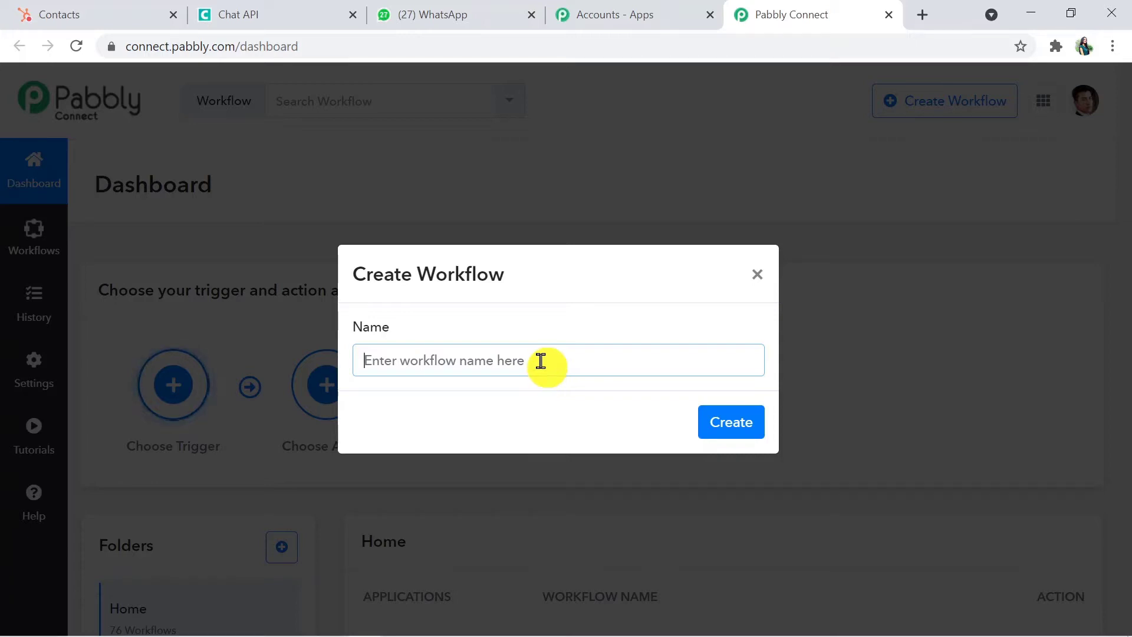
pyautogui.write('H')
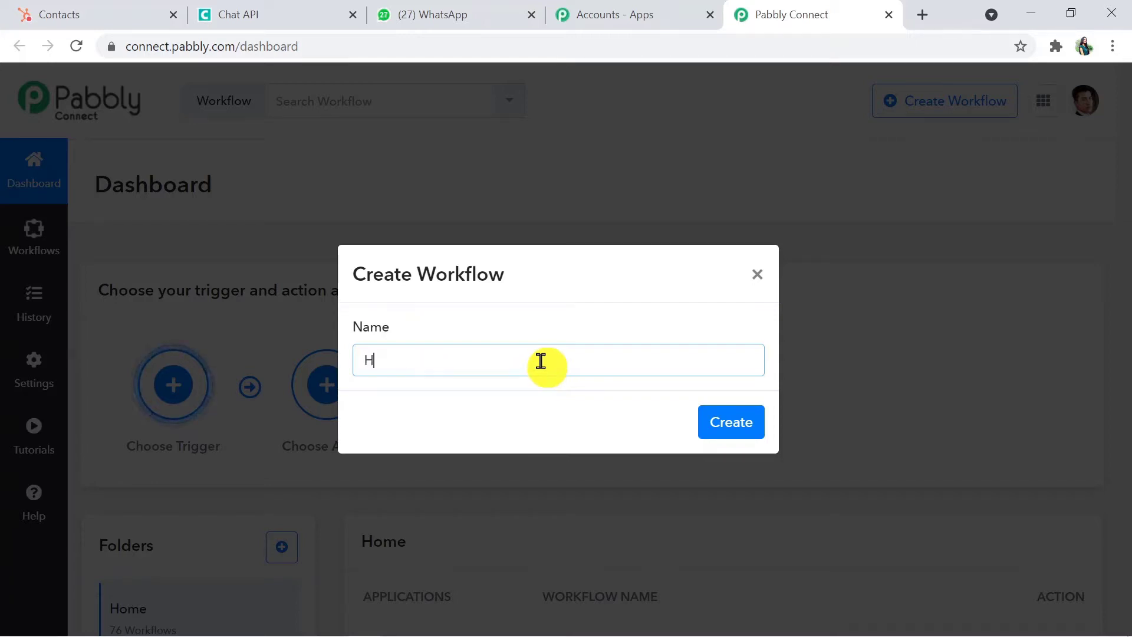
pyautogui.write('ubspot to')
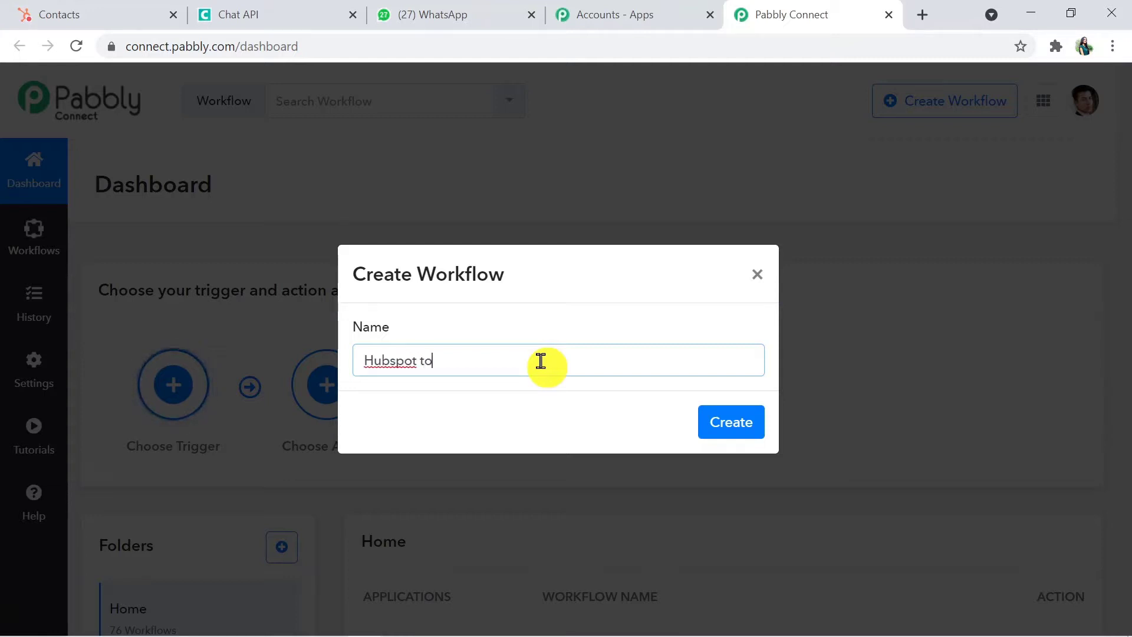
pyautogui.write(' Whatsapp')
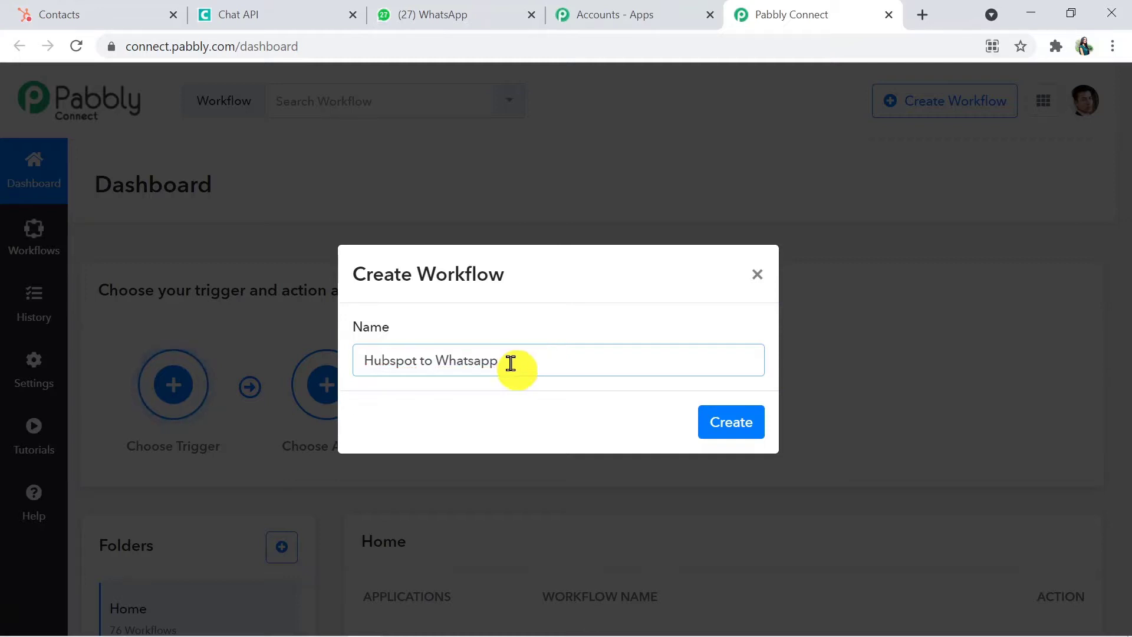
pyautogui.click(396, 362)
pyautogui.press('BackSpace')
pyautogui.write('S')
pyautogui.click(586, 404)
pyautogui.click(741, 436)
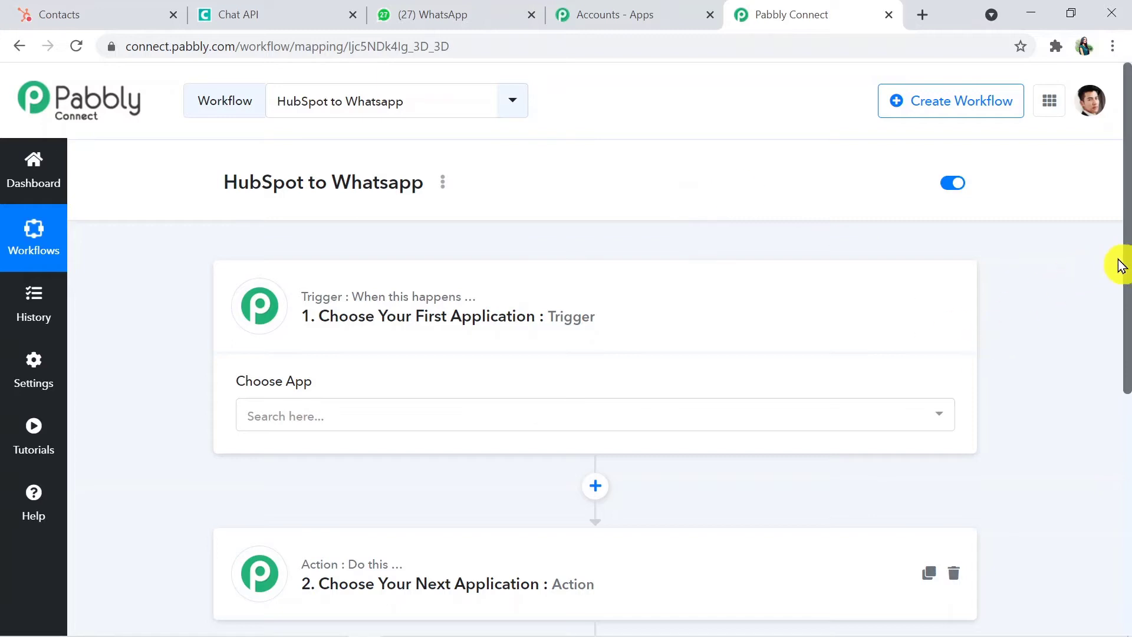
pyautogui.moveTo(1124, 260); pyautogui.dragTo(1124, 353)
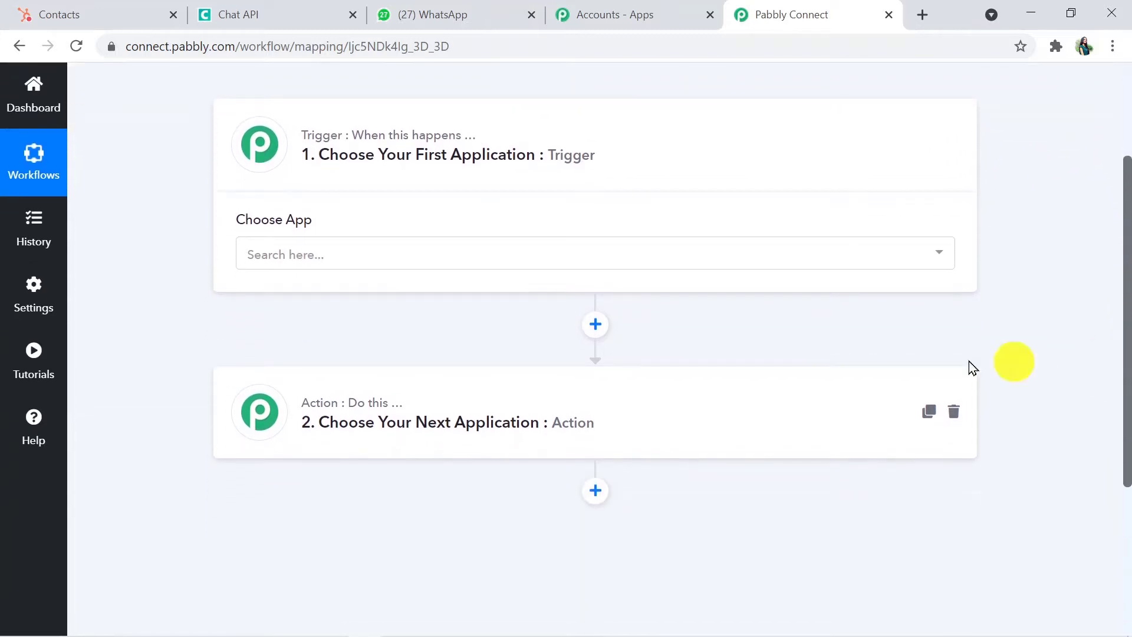
pyautogui.click(781, 390)
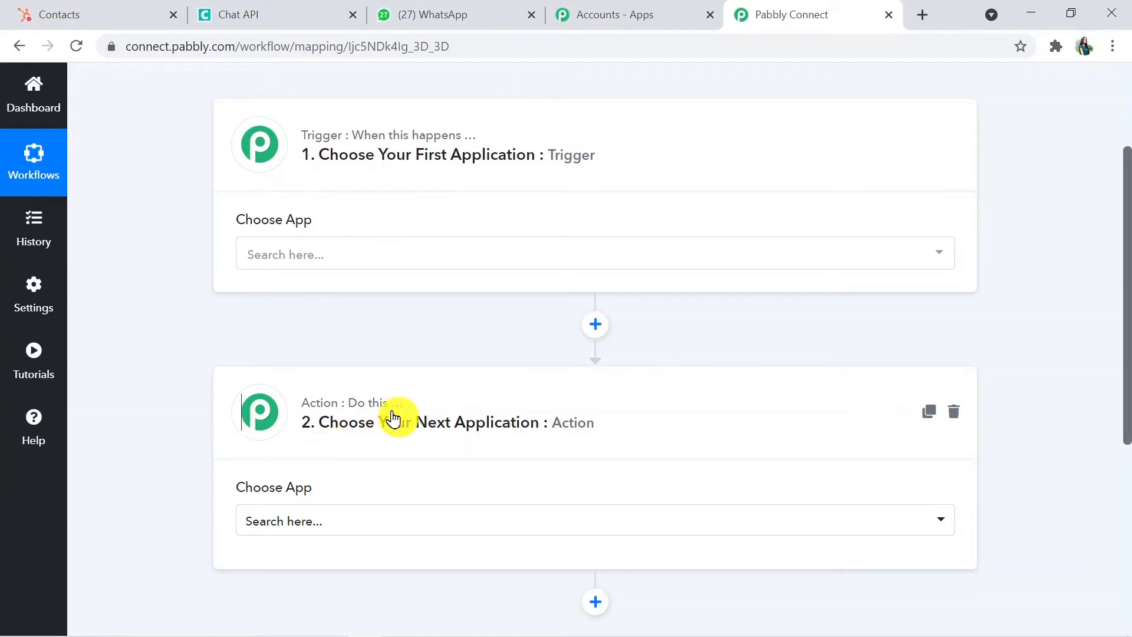
pyautogui.moveTo(1125, 331); pyautogui.dragTo(1128, 271)
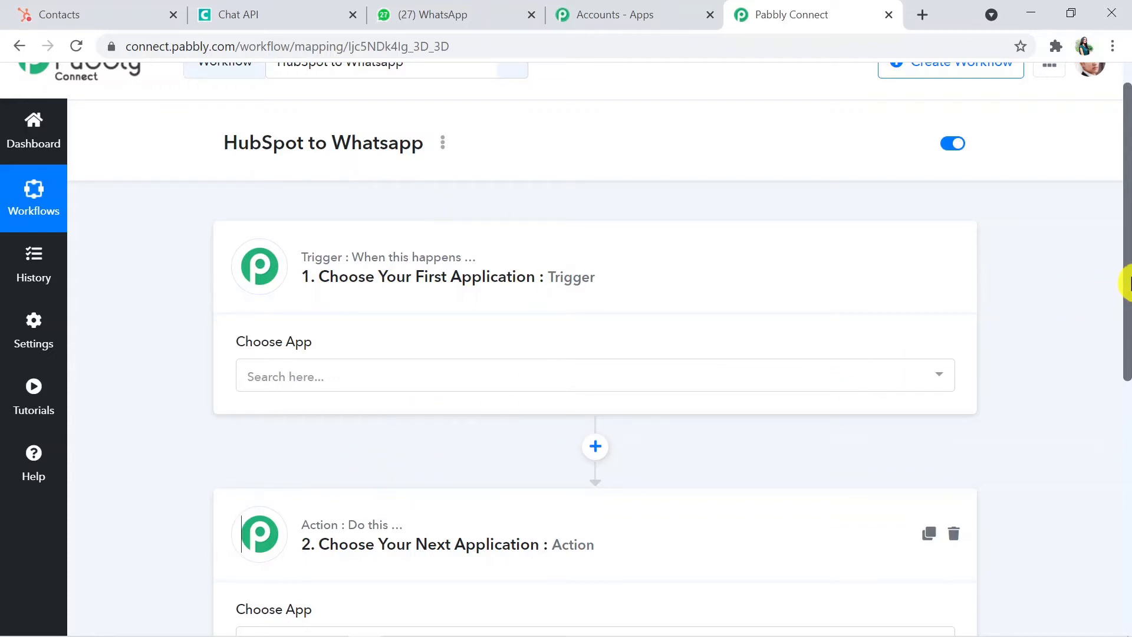
pyautogui.moveTo(1129, 283)
pyautogui.mouseDown()
pyautogui.moveTo(1129, 336)
pyautogui.moveTo(1129, 303)
pyautogui.mouseUp()
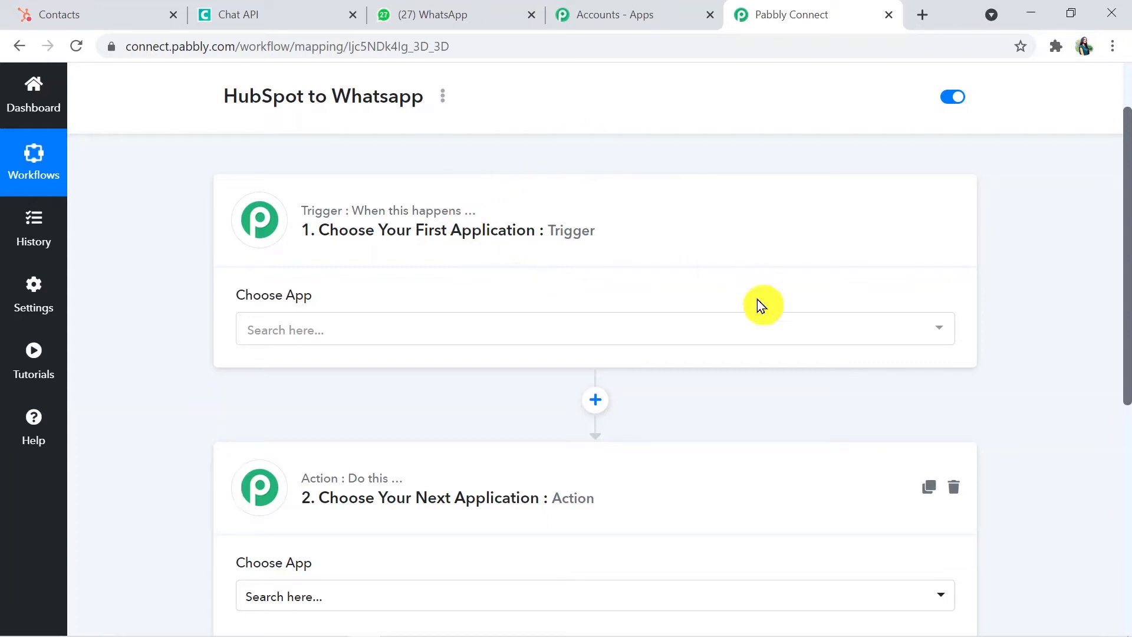
pyautogui.moveTo(1126, 245)
pyautogui.mouseDown()
pyautogui.moveTo(1127, 255)
pyautogui.moveTo(1126, 210)
pyautogui.moveTo(1127, 259)
pyautogui.mouseUp()
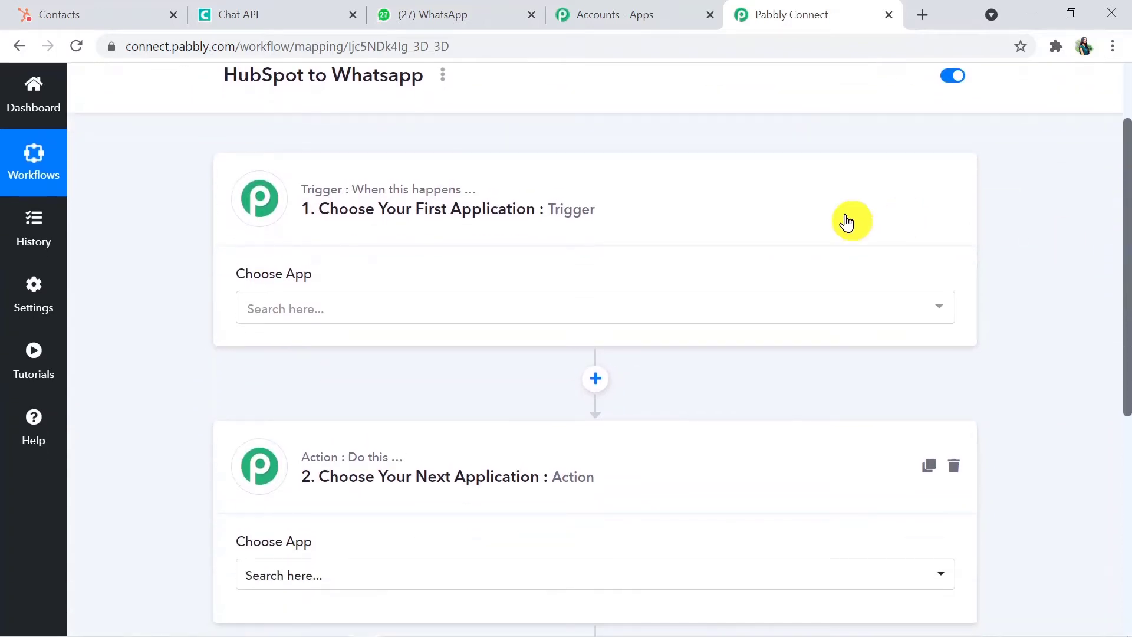
# - Set the trigger app to HubSpot CRM, found by searching 'Hubsp', with the New Contact Added event
pyautogui.click(624, 321)
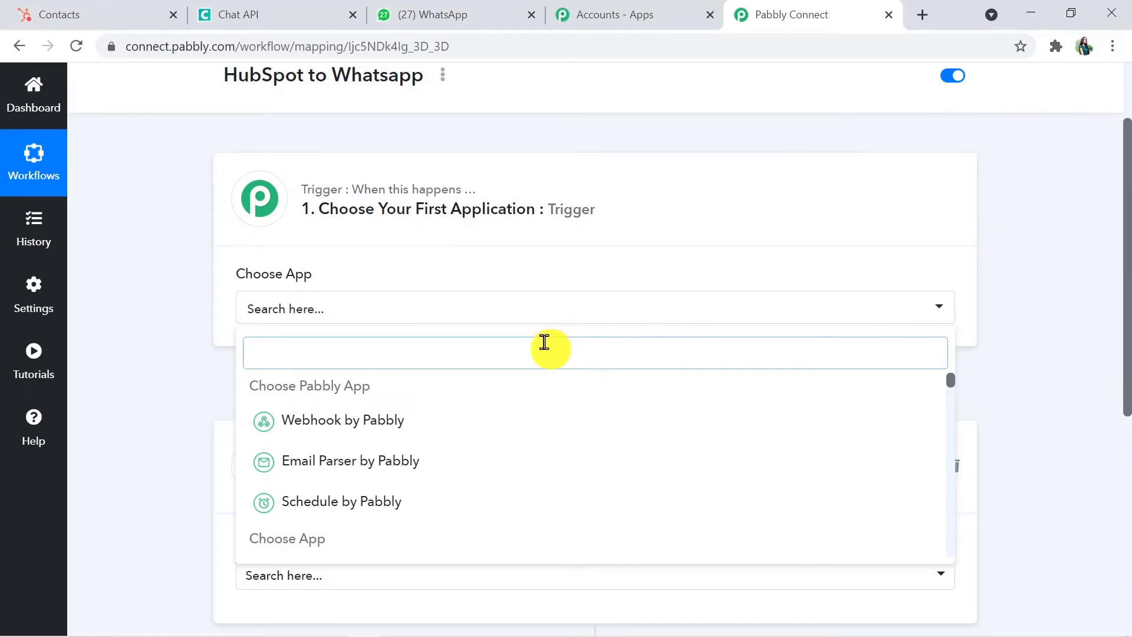
pyautogui.write('Hubsp')
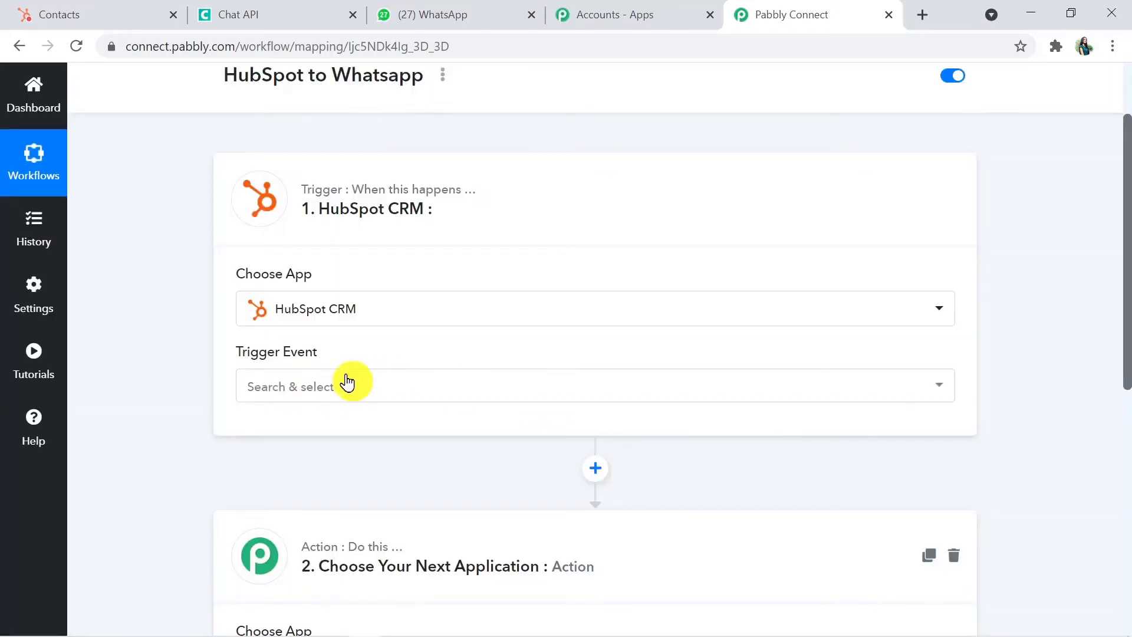
pyautogui.click(348, 383)
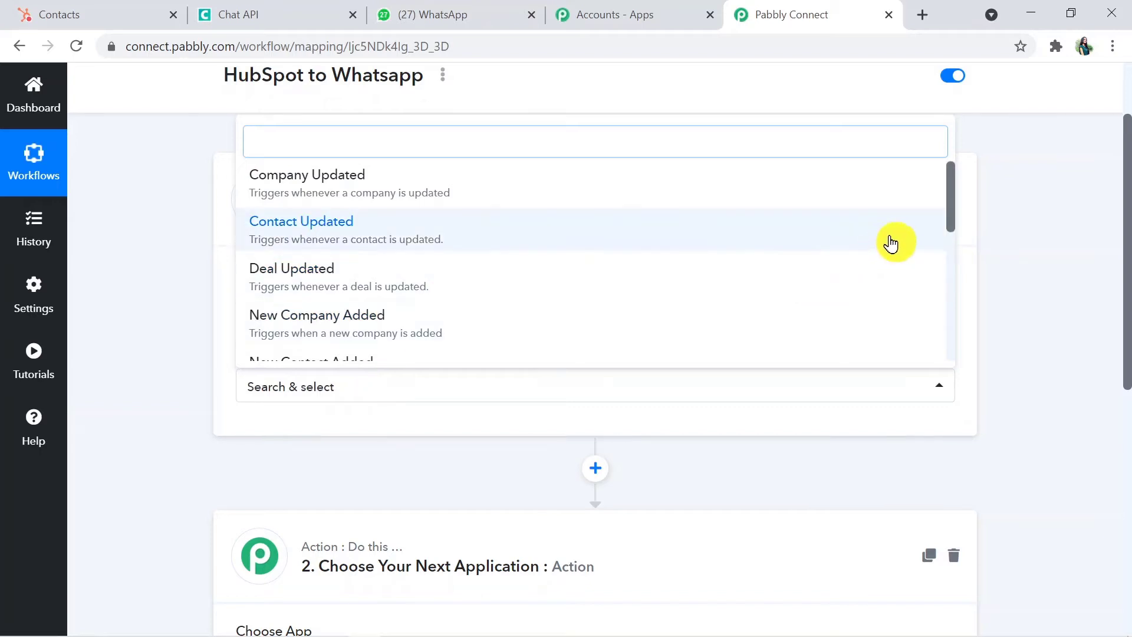
pyautogui.moveTo(949, 207); pyautogui.dragTo(947, 264)
pyautogui.click(492, 203)
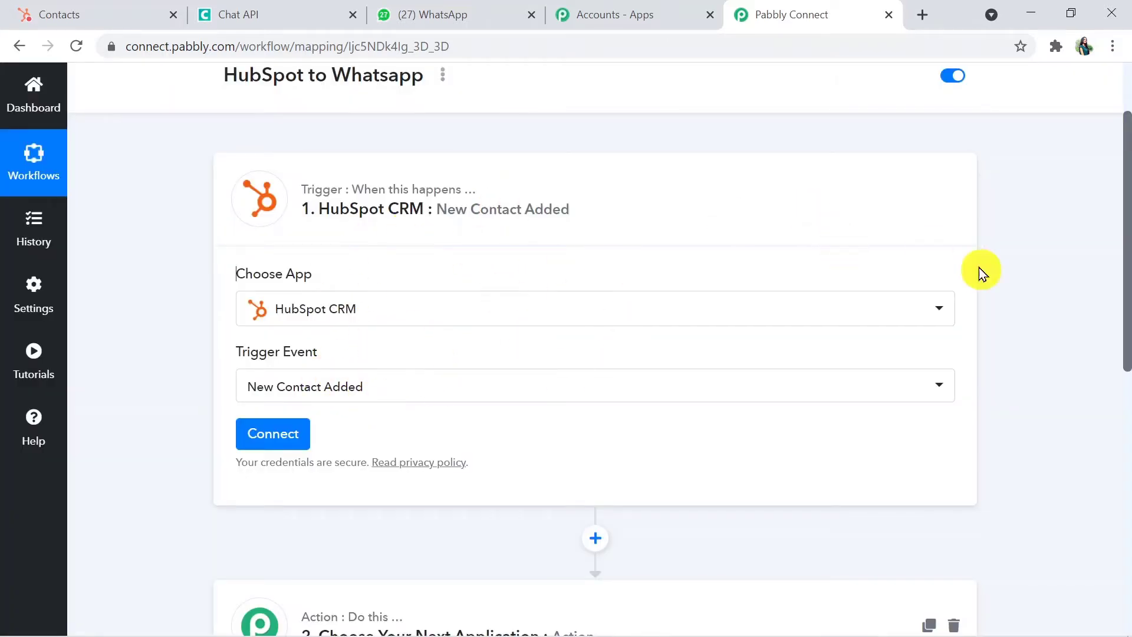
pyautogui.scroll(-2, 1125, 260)
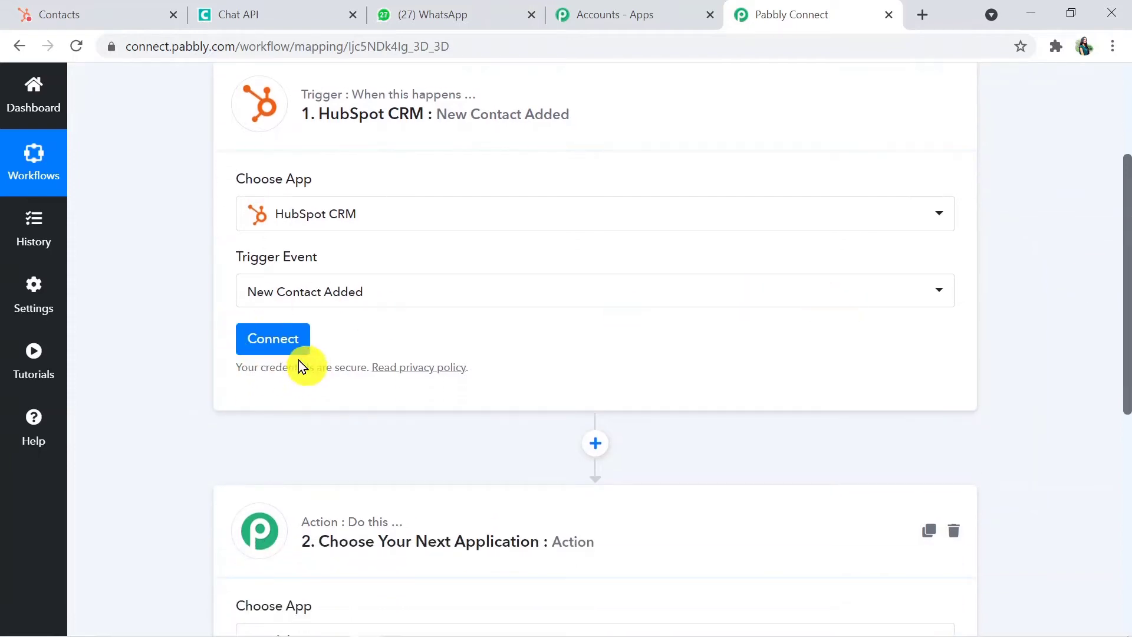
# - Bring up the HubSpot CRM #5 connection panel and read its API key instructions
pyautogui.click(286, 337)
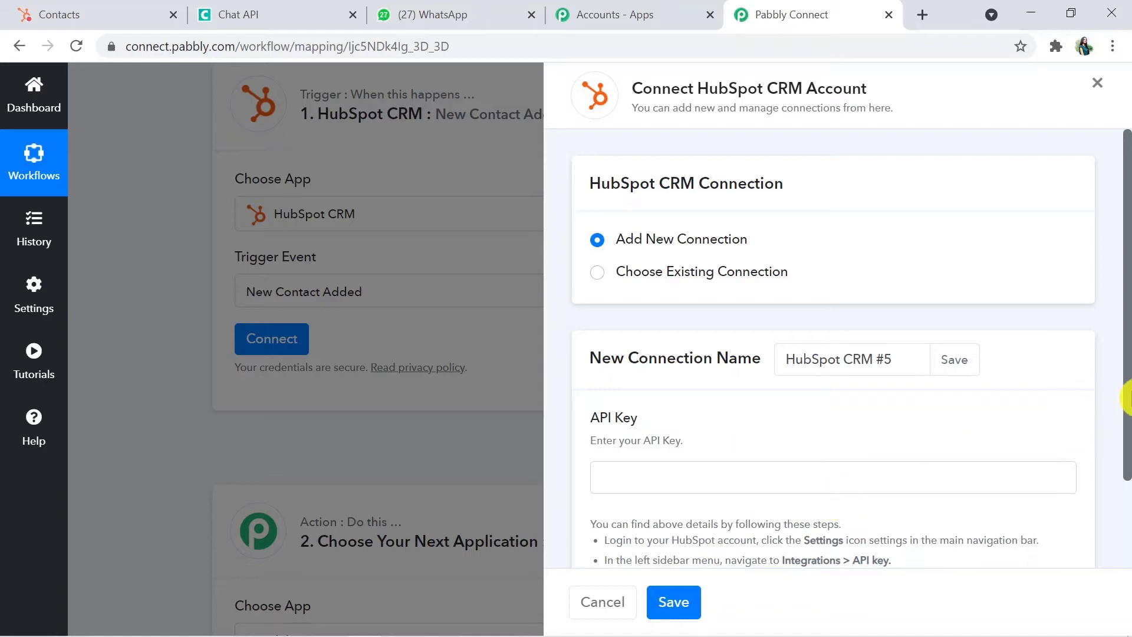
pyautogui.moveTo(1128, 401); pyautogui.dragTo(1128, 459)
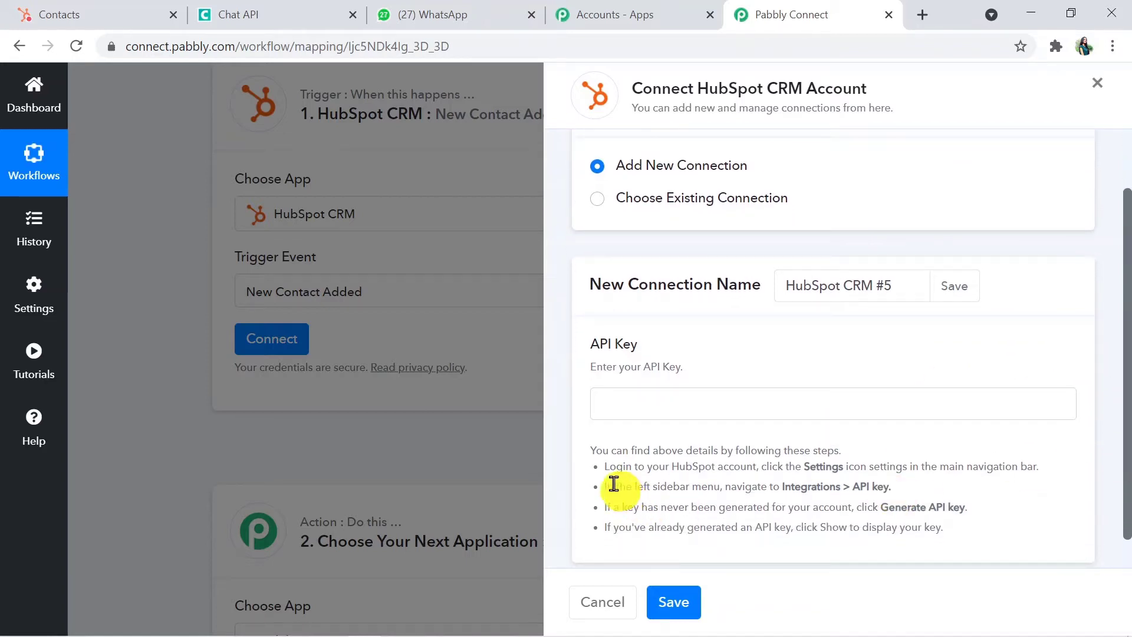
pyautogui.moveTo(608, 463); pyautogui.dragTo(861, 540)
pyautogui.click(976, 519)
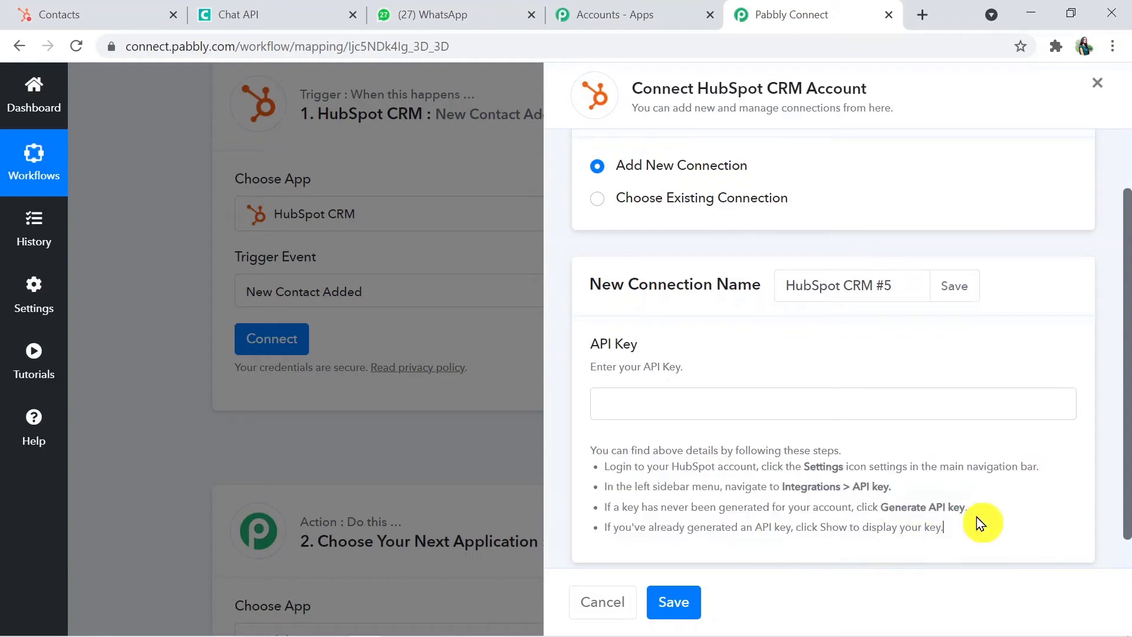
pyautogui.click(85, 18)
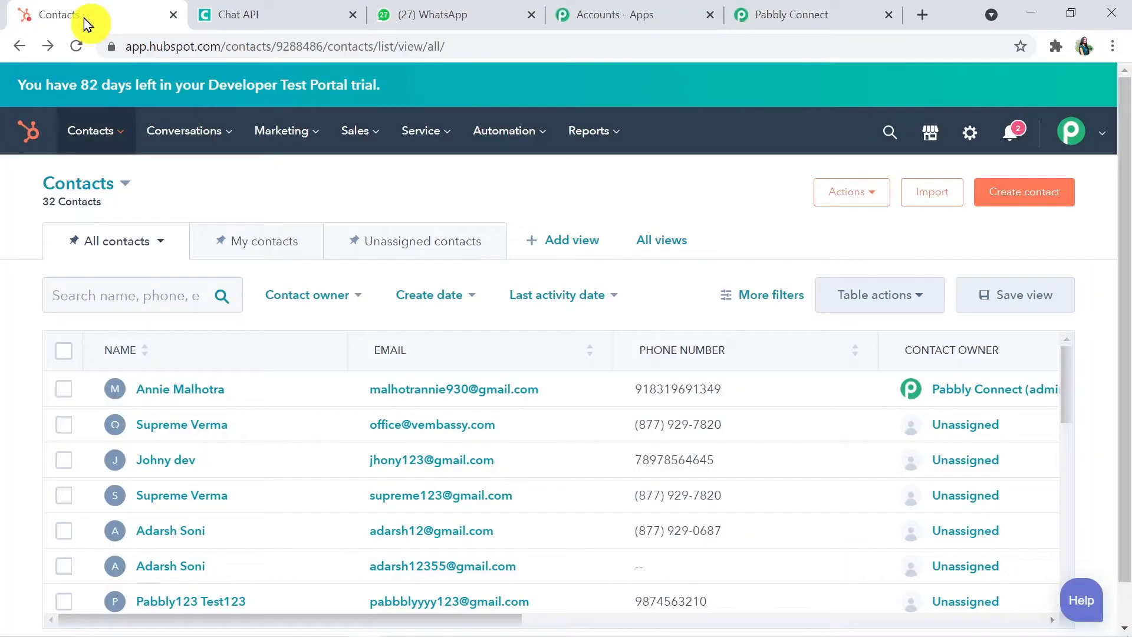
# - Reveal and copy the API key from HubSpot Settings > Integrations > API Key, passing the reCAPTCHA
pyautogui.click(970, 148)
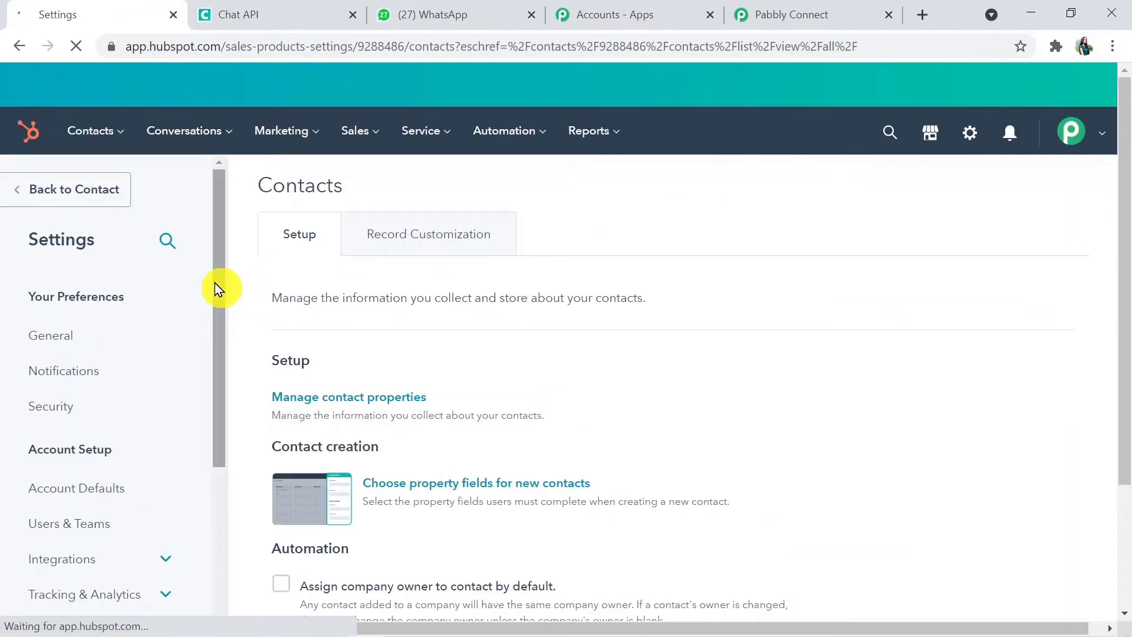
pyautogui.moveTo(215, 282); pyautogui.dragTo(223, 398)
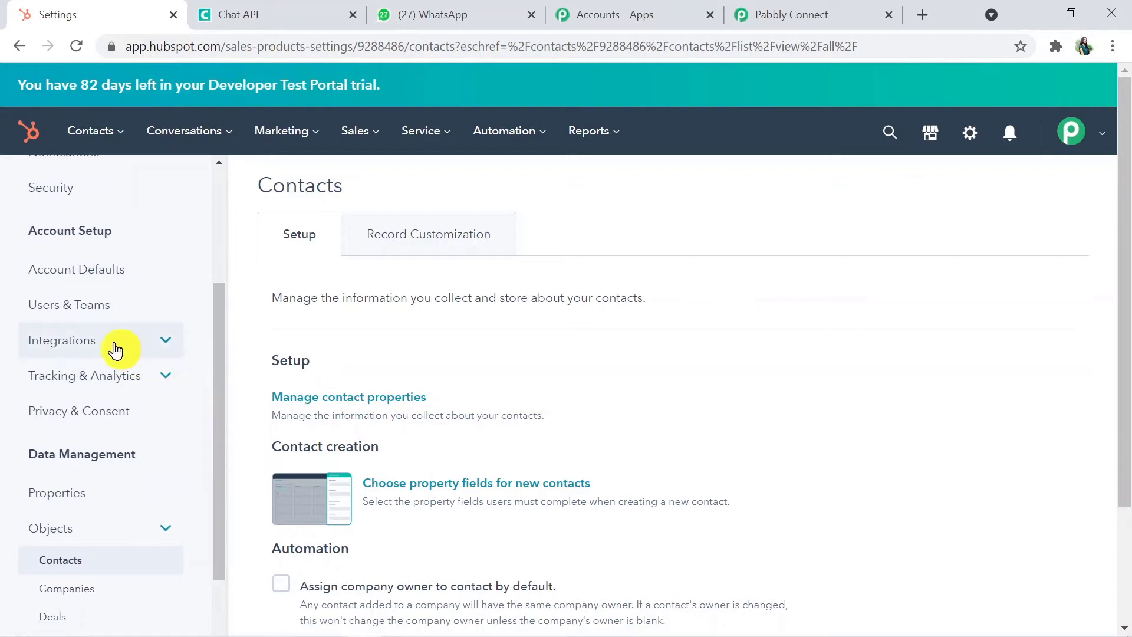
pyautogui.click(115, 350)
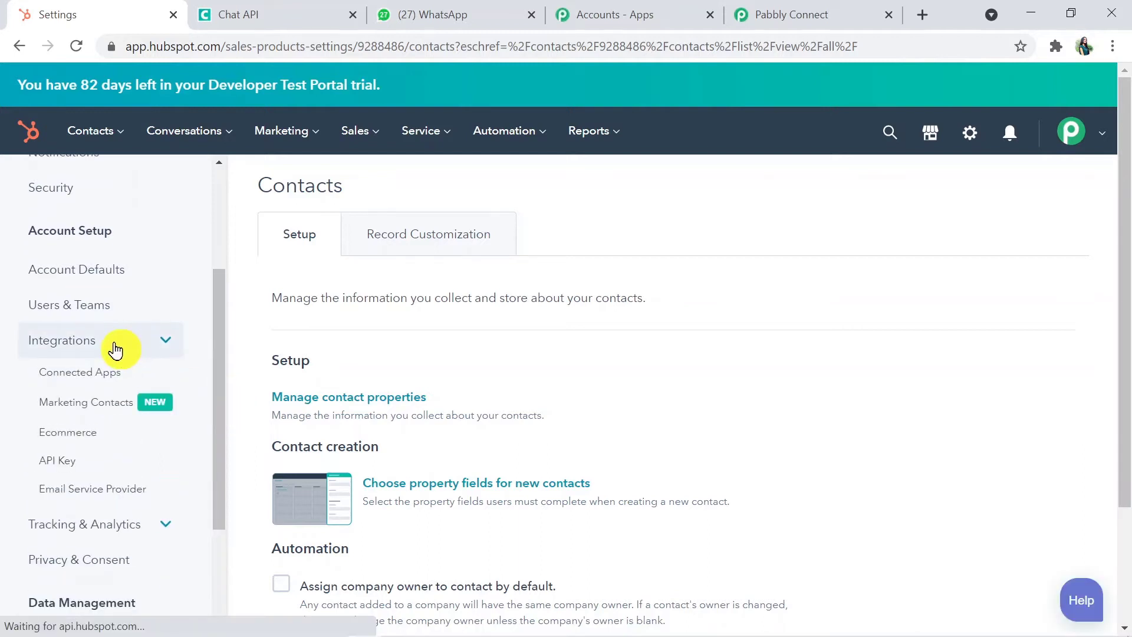
pyautogui.click(107, 461)
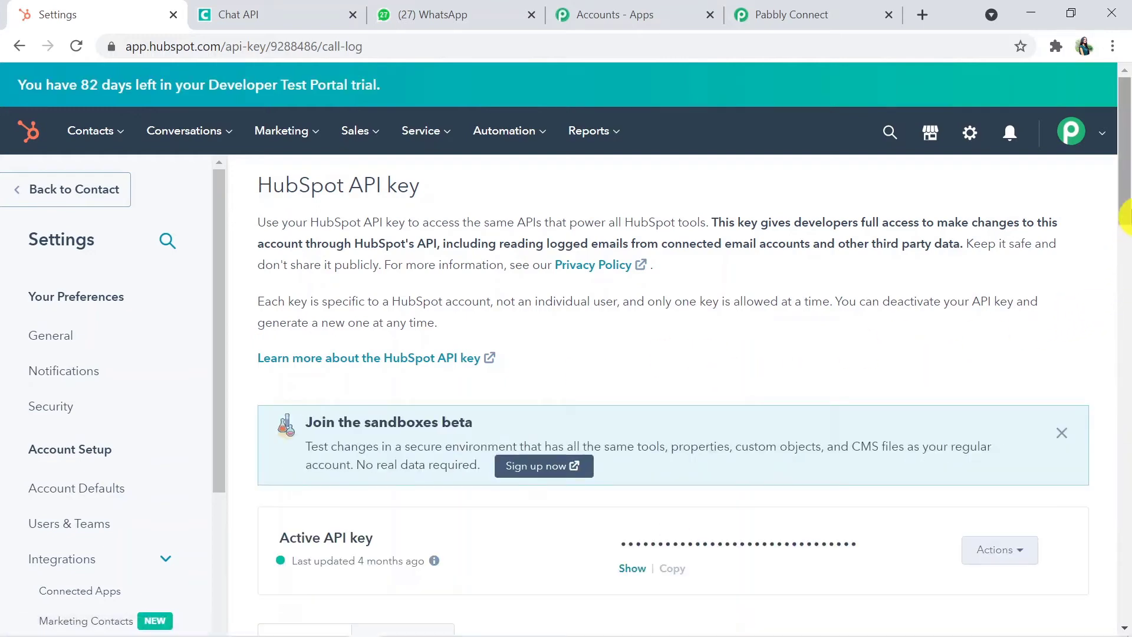
pyautogui.scroll(-4, 1127, 203)
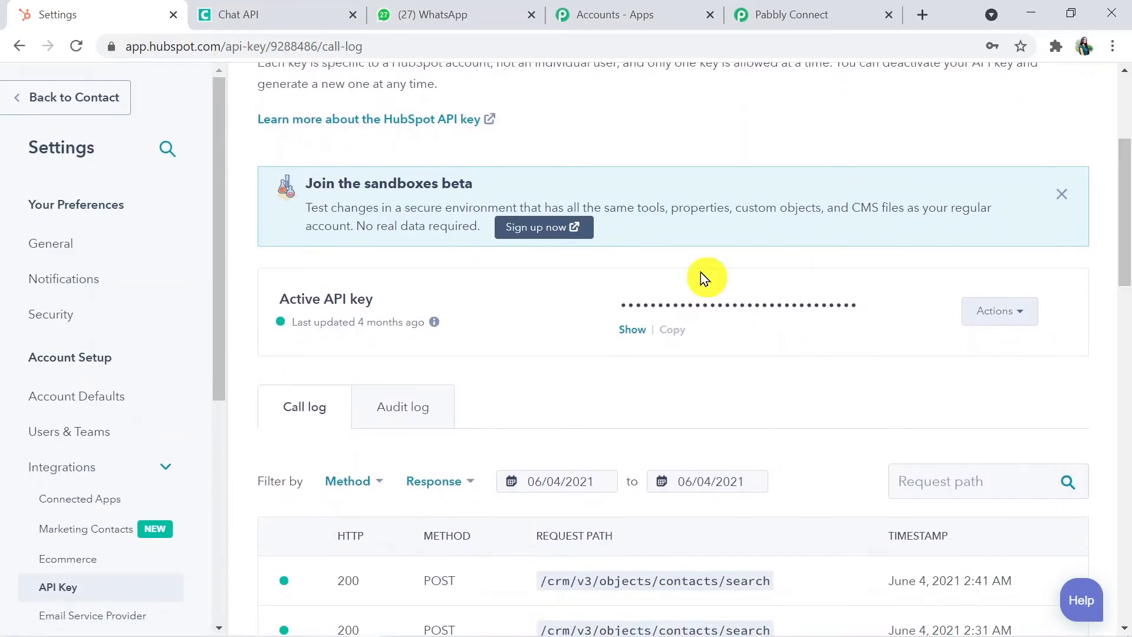
pyautogui.click(633, 329)
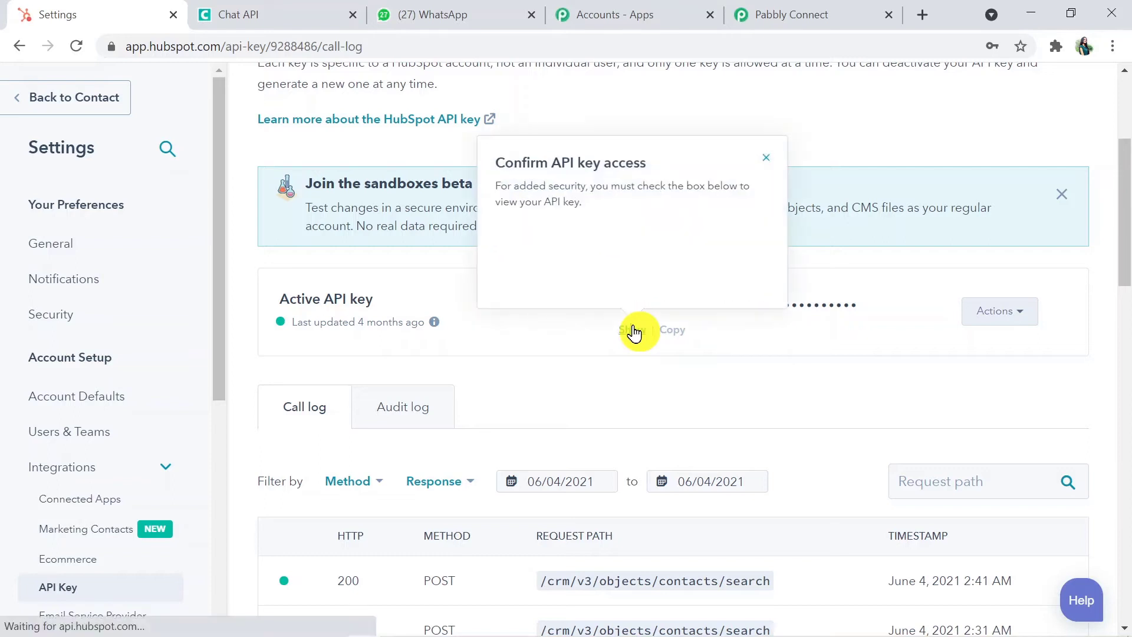
pyautogui.click(522, 263)
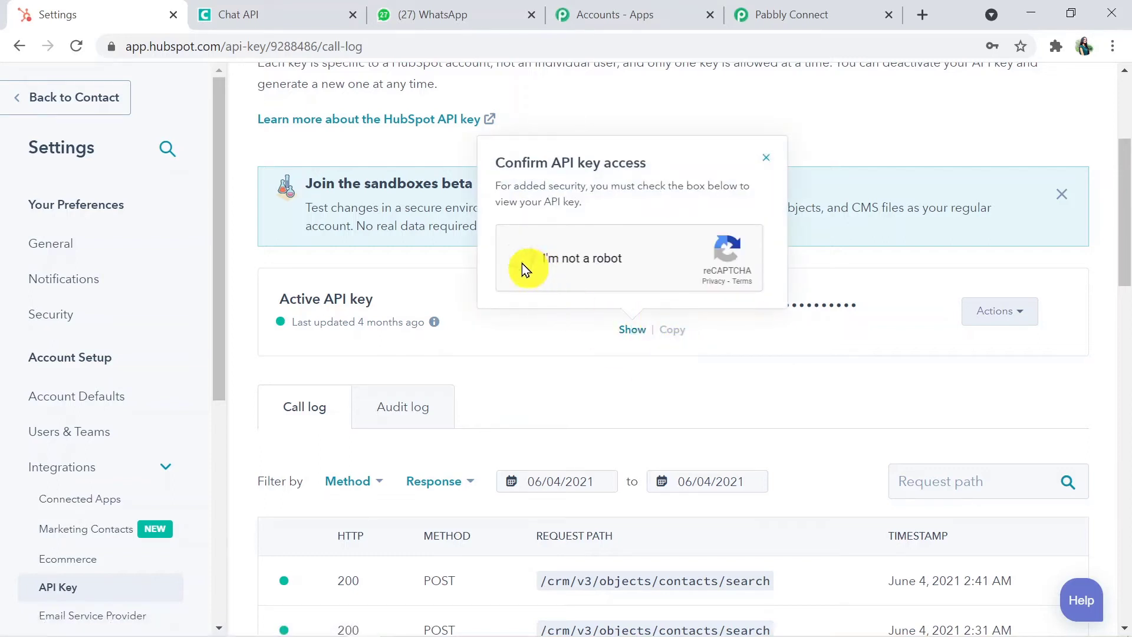
pyautogui.click(675, 334)
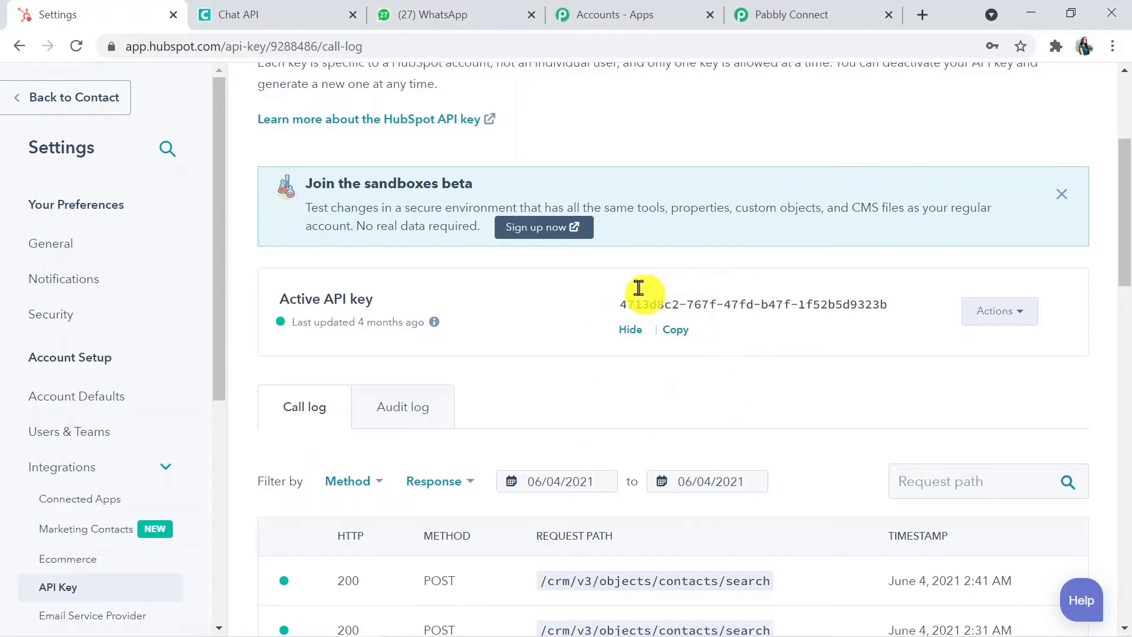
pyautogui.click(786, 17)
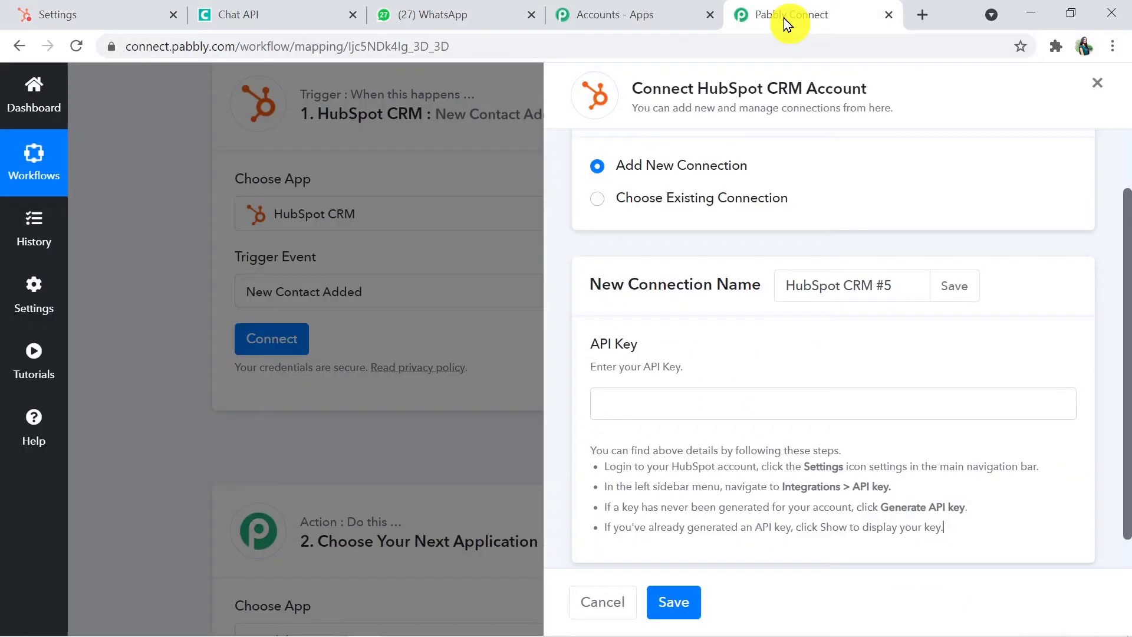
# - Paste the copied API key into the HubSpot CRM #5 connection and save it
pyautogui.click(643, 399)
pyautogui.hotkey('ctrl', 'v')
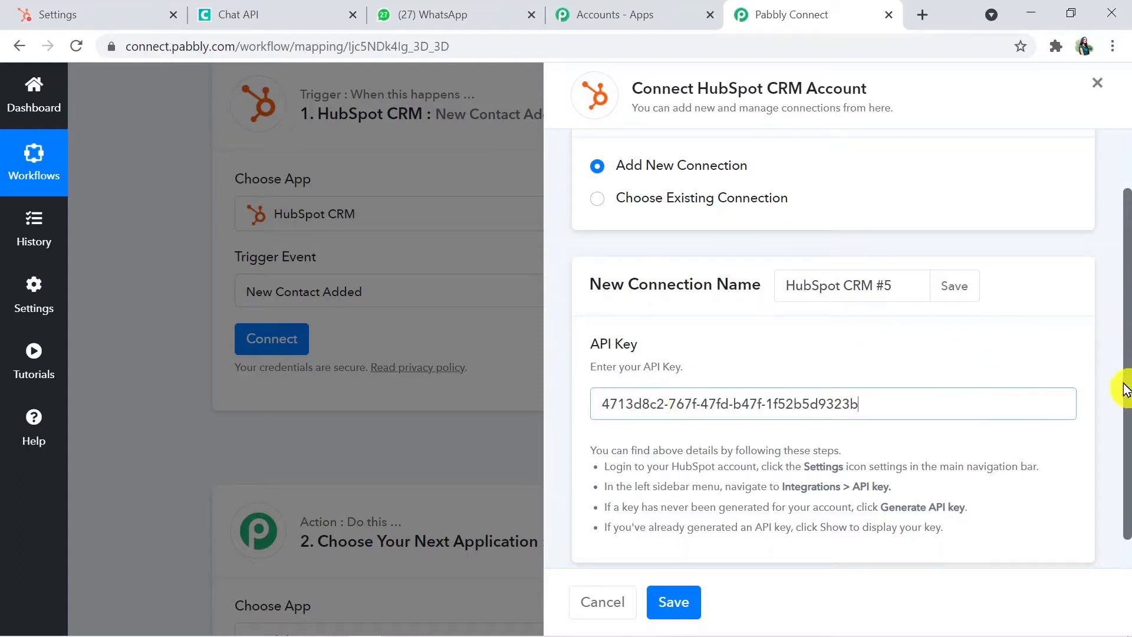
pyautogui.click(678, 601)
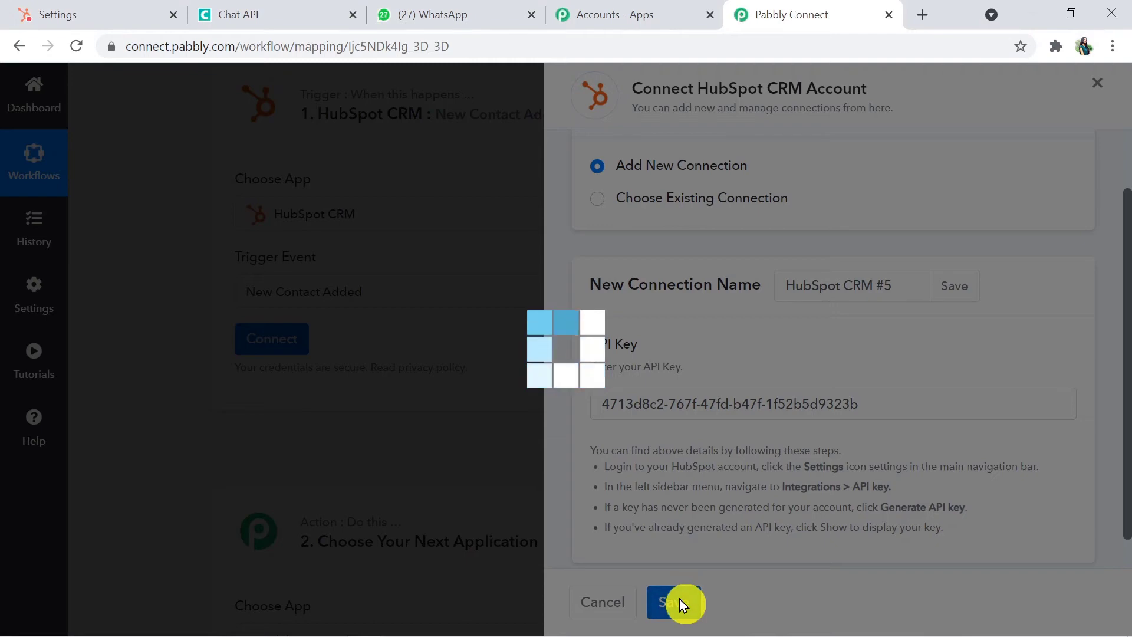
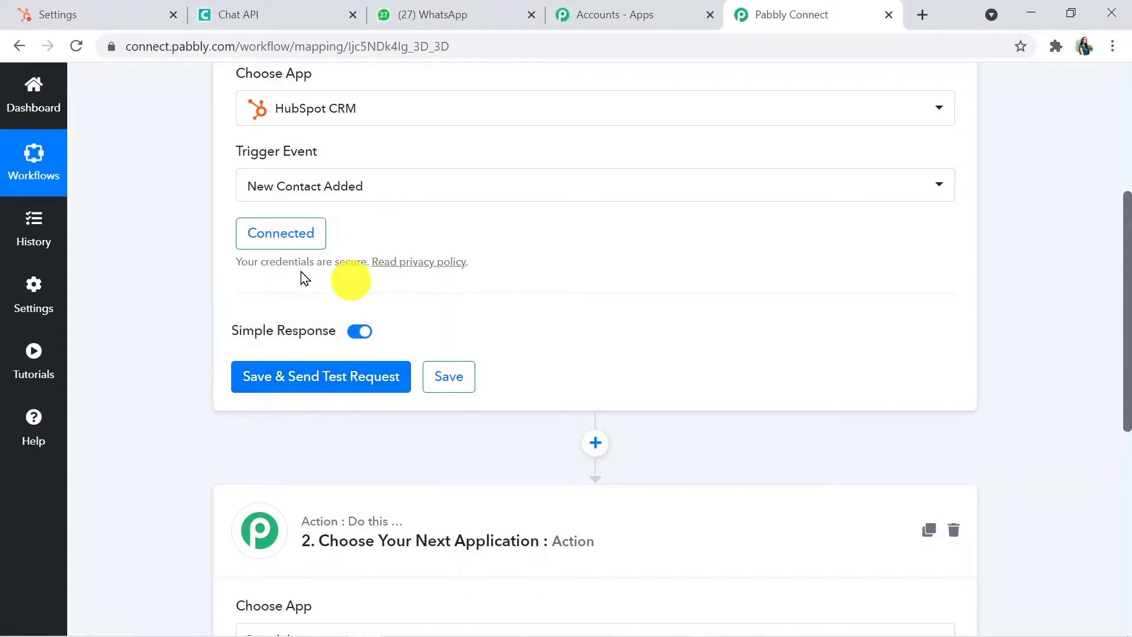
# - Bring up the HubSpot API key settings page in the browser
pyautogui.click(70, 8)
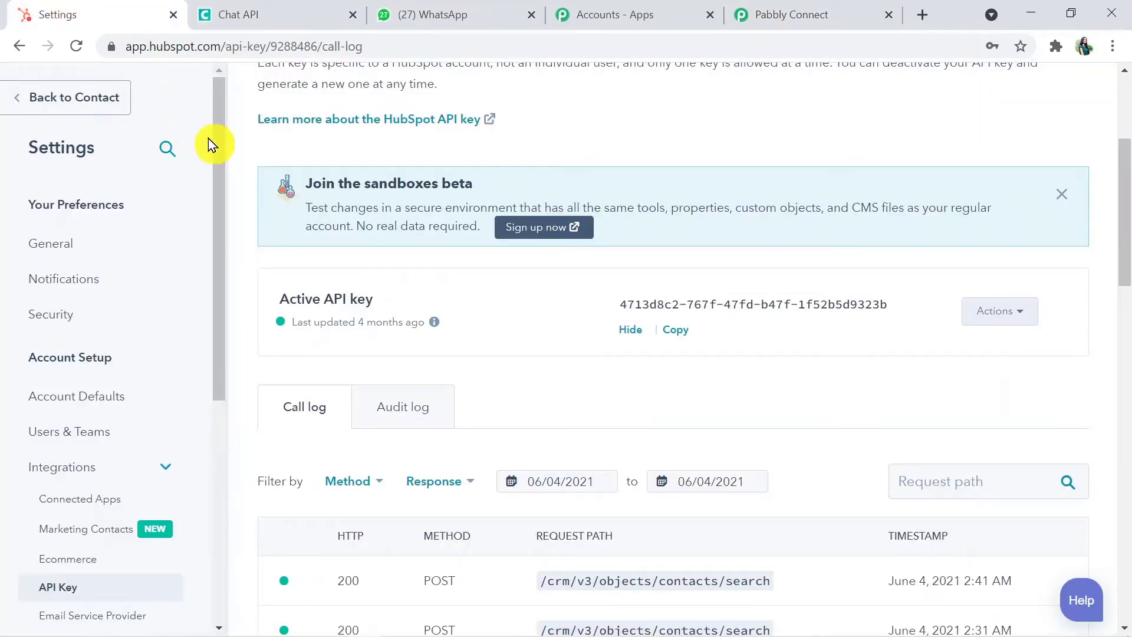
# - Open HubSpot's Contacts list from the top navigation and launch the Create contact form
pyautogui.moveTo(213, 140); pyautogui.dragTo(242, 110)
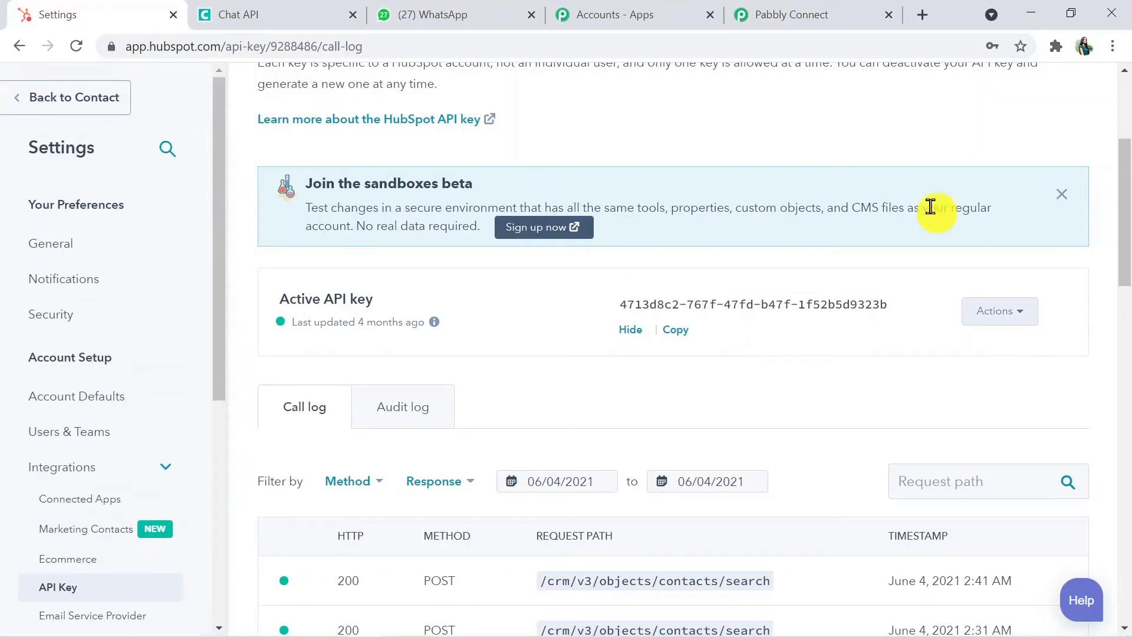
pyautogui.moveTo(1124, 215); pyautogui.dragTo(1126, 141)
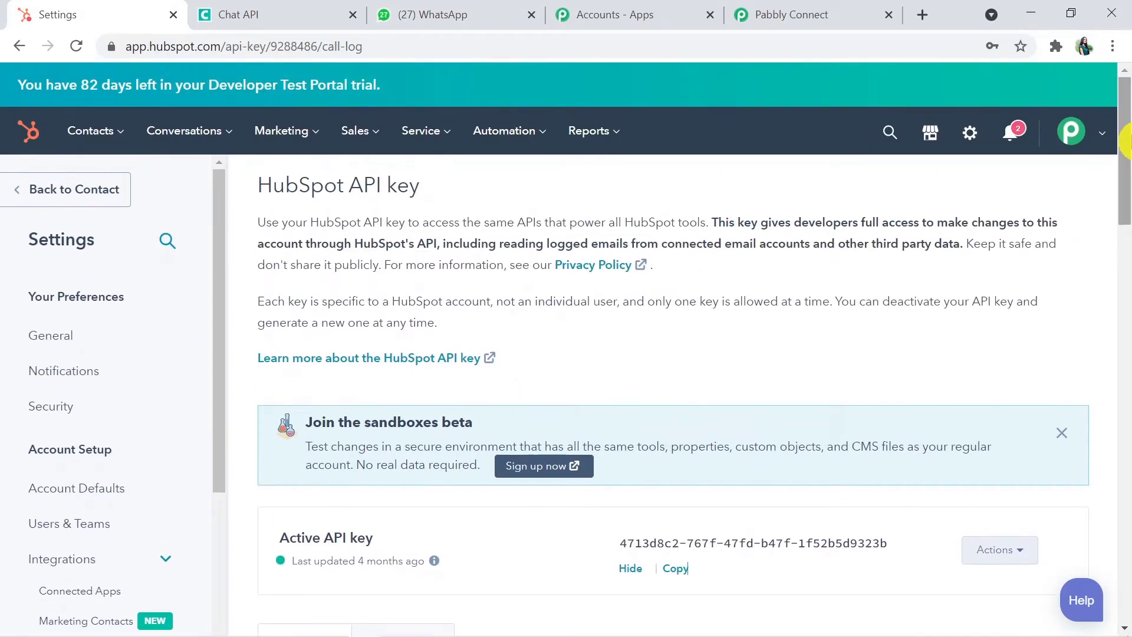
pyautogui.click(94, 132)
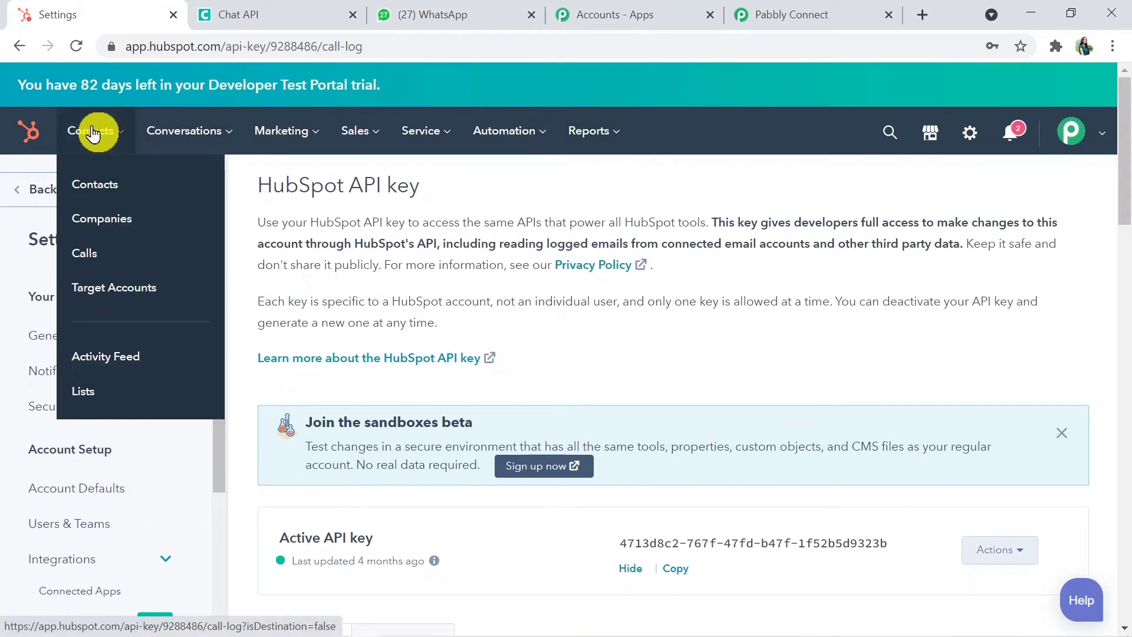
pyautogui.click(115, 181)
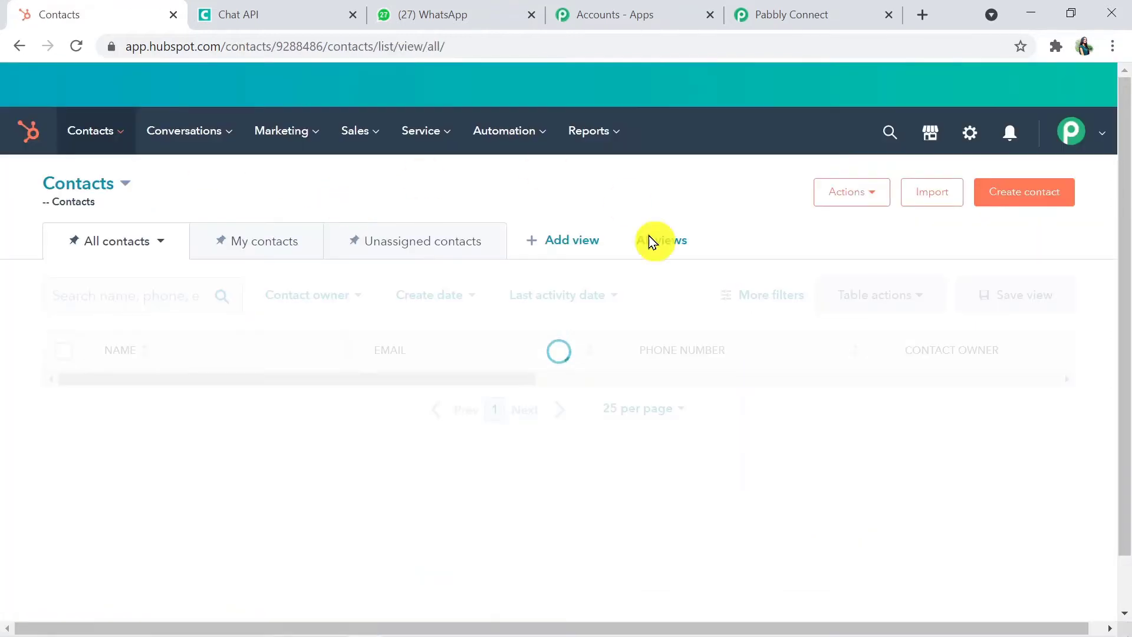
pyautogui.click(1041, 193)
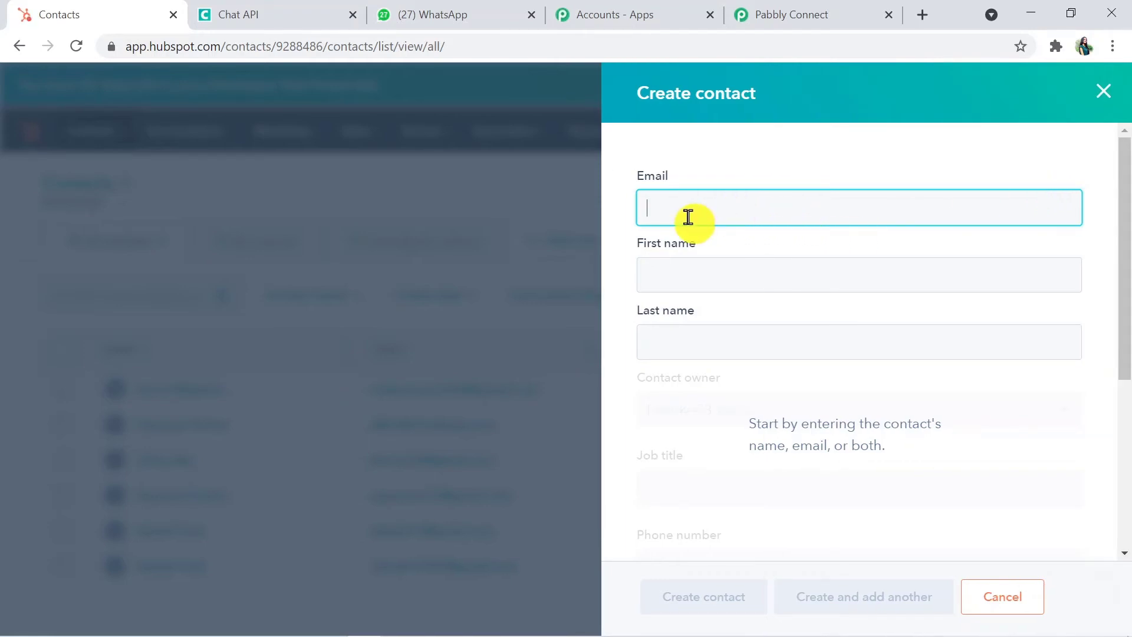
# - Enter the new contact's email address, first name and last name
pyautogui.write('R')
pyautogui.write('mai')
pyautogui.write('l.com')
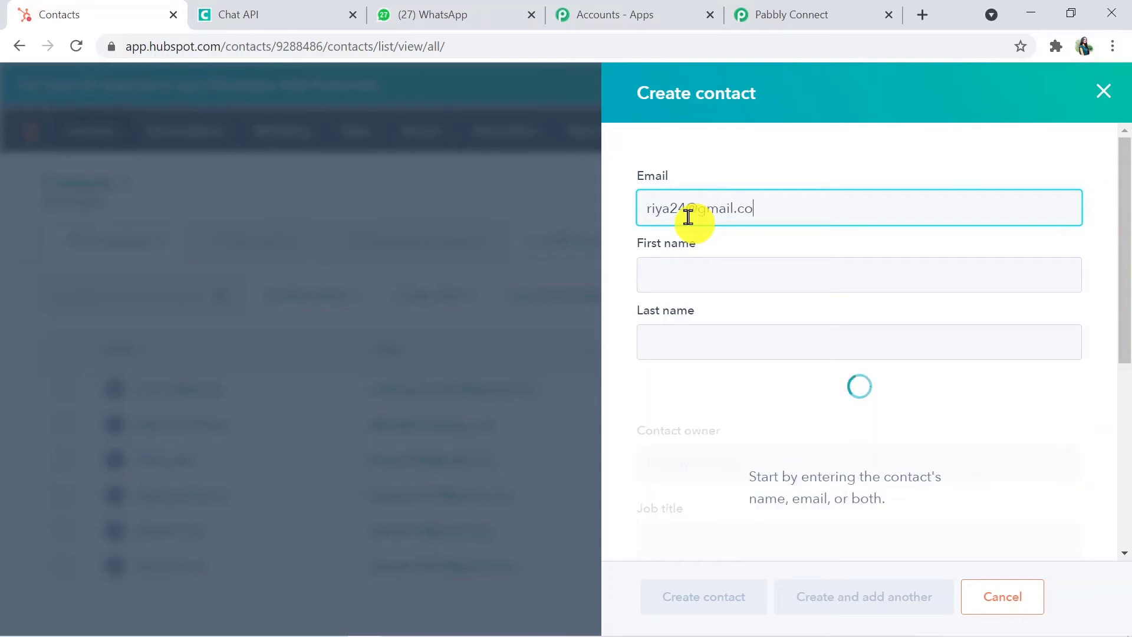
pyautogui.click(677, 271)
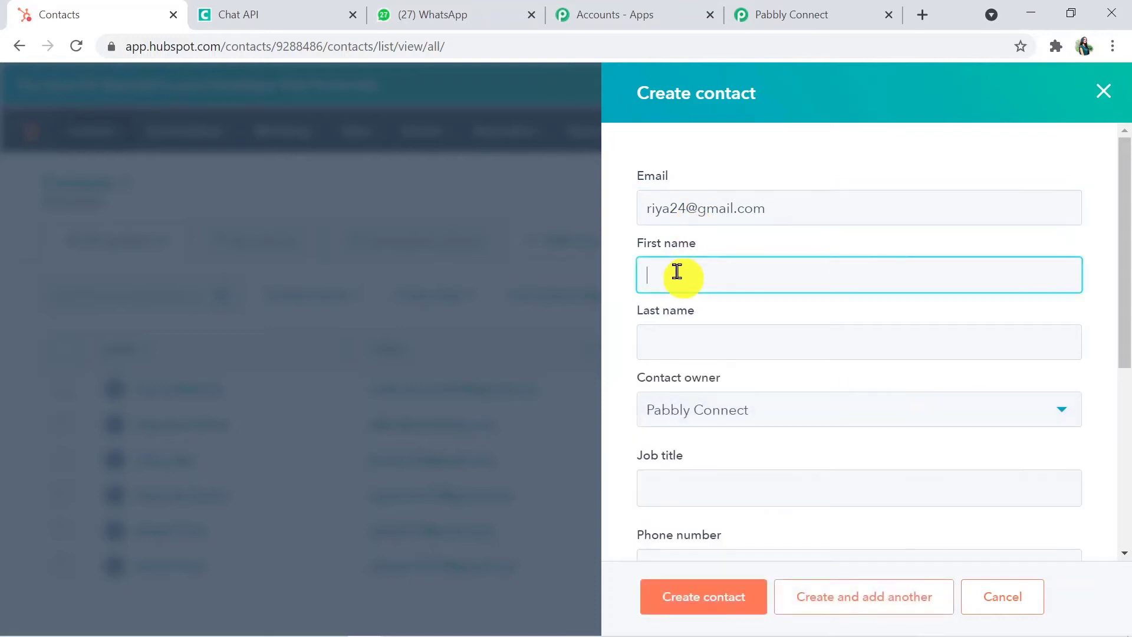
pyautogui.click(673, 338)
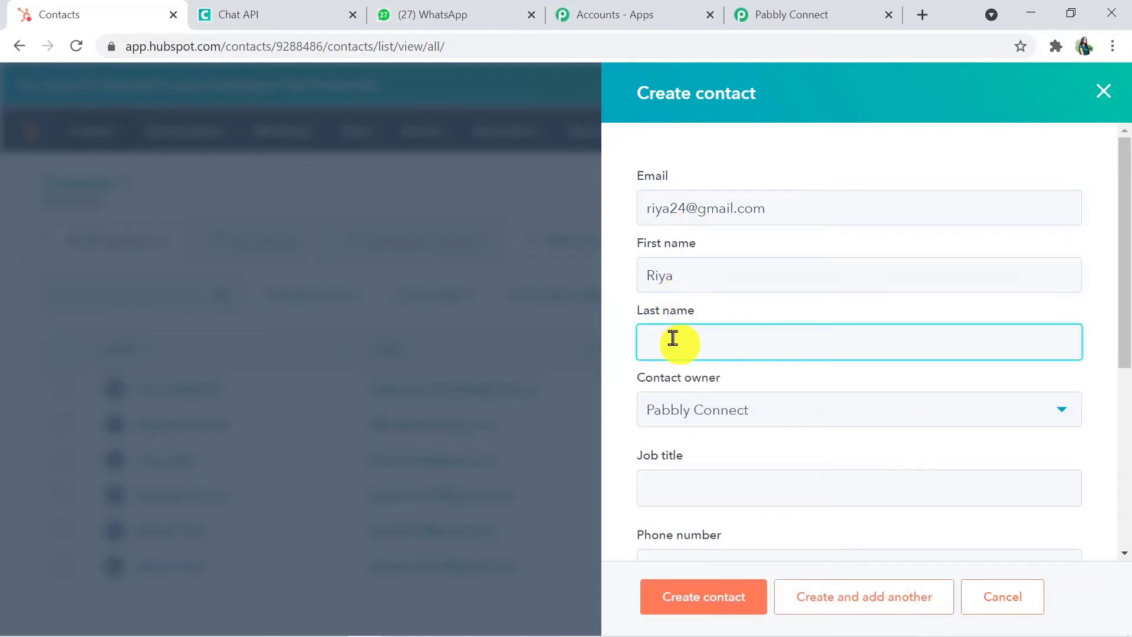
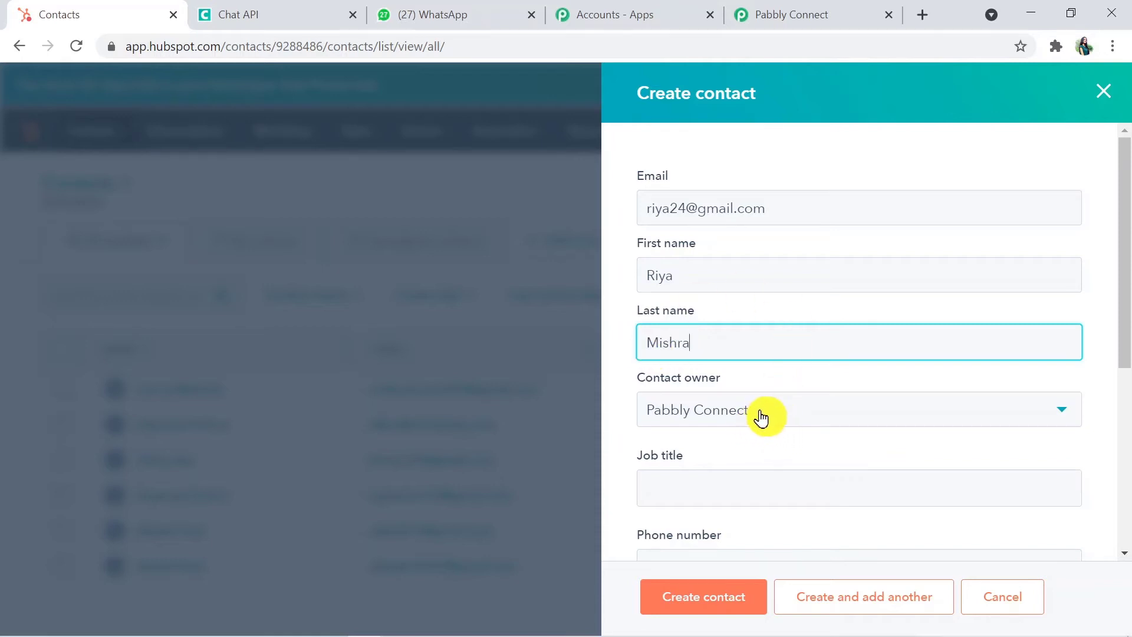
# - Further down the form, add job title Professor and the contact's phone number
pyautogui.moveTo(1126, 347); pyautogui.dragTo(1124, 460)
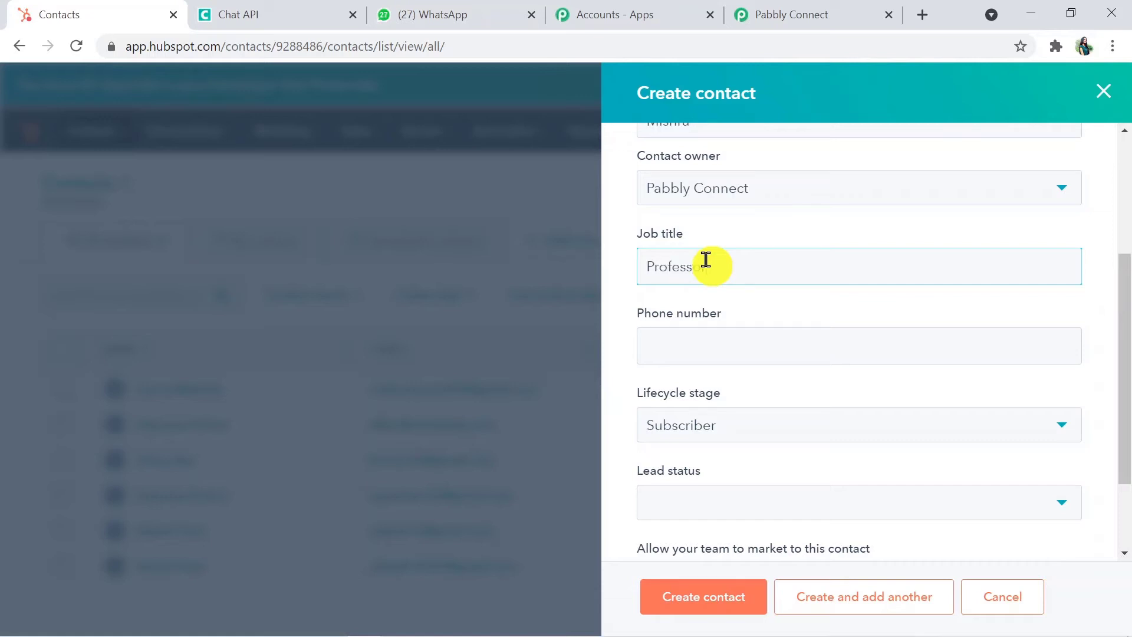
pyautogui.moveTo(1124, 384); pyautogui.dragTo(1128, 429)
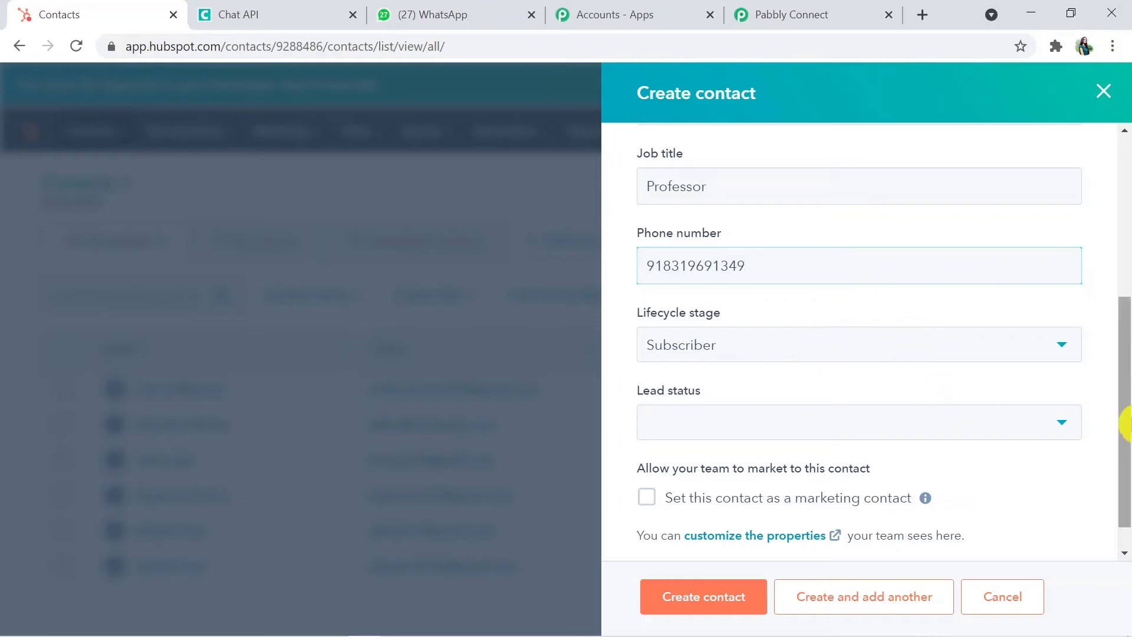
pyautogui.moveTo(1126, 417); pyautogui.dragTo(1122, 430)
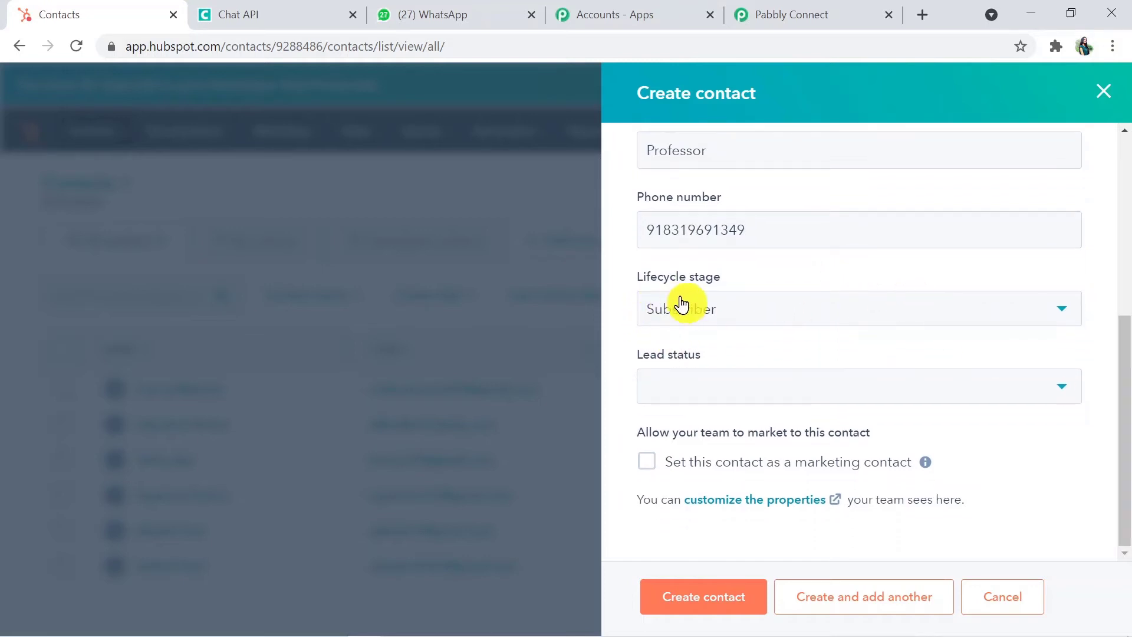
# - Keep lifecycle stage Subscriber and set the contact's lead status to Connected
pyautogui.click(732, 308)
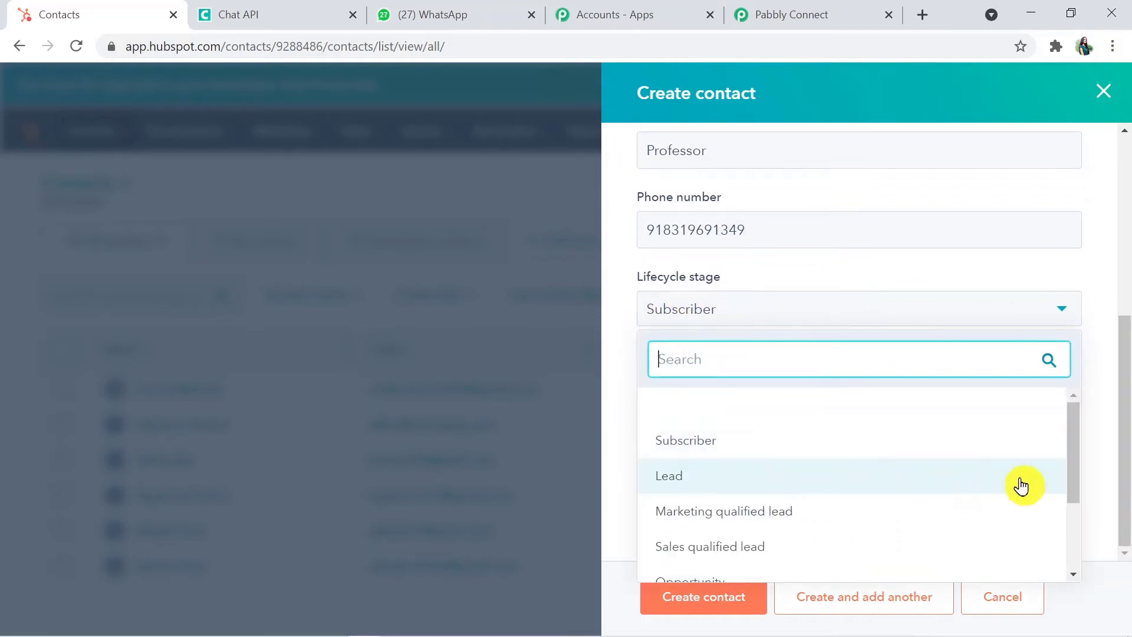
pyautogui.moveTo(1076, 447); pyautogui.dragTo(1070, 509)
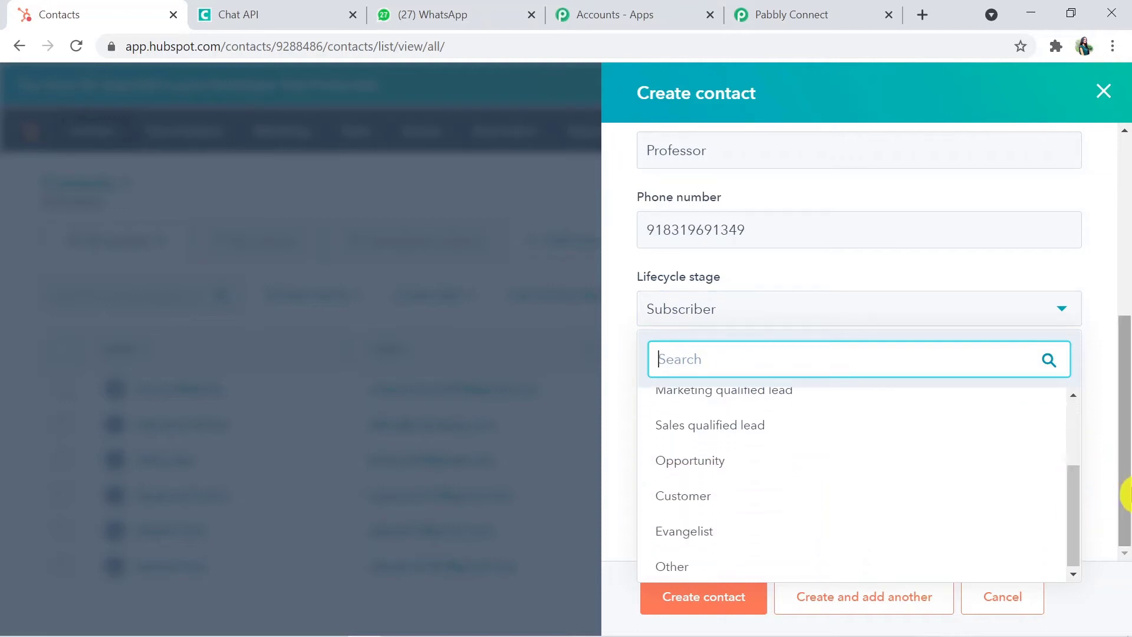
pyautogui.click(1126, 510)
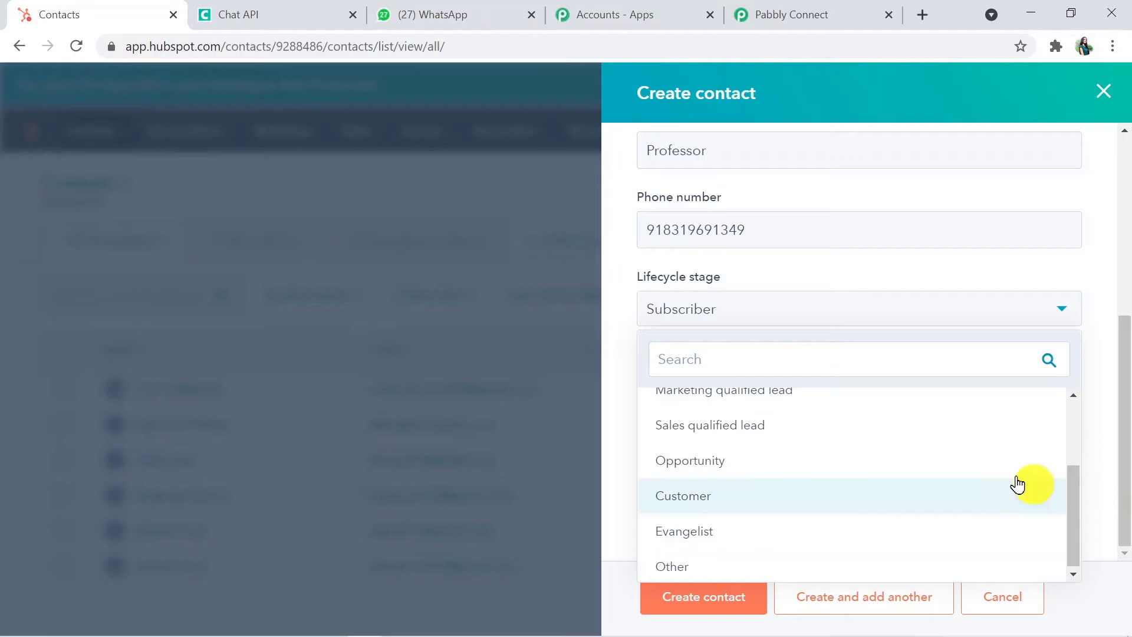
pyautogui.moveTo(1071, 522); pyautogui.dragTo(1064, 470)
pyautogui.click(884, 433)
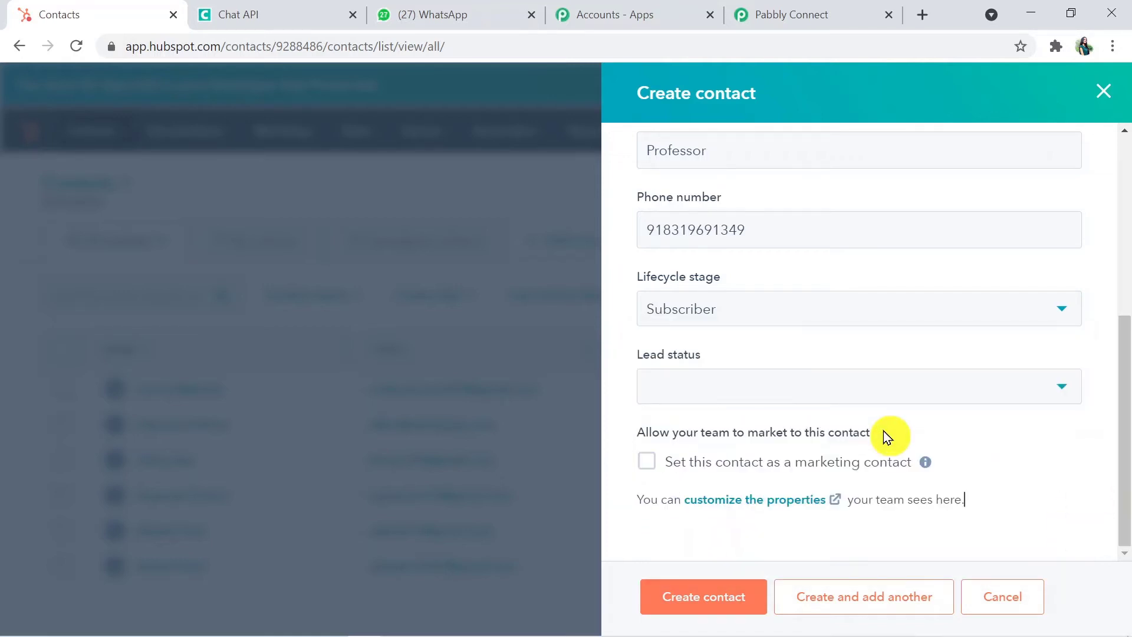
pyautogui.click(908, 395)
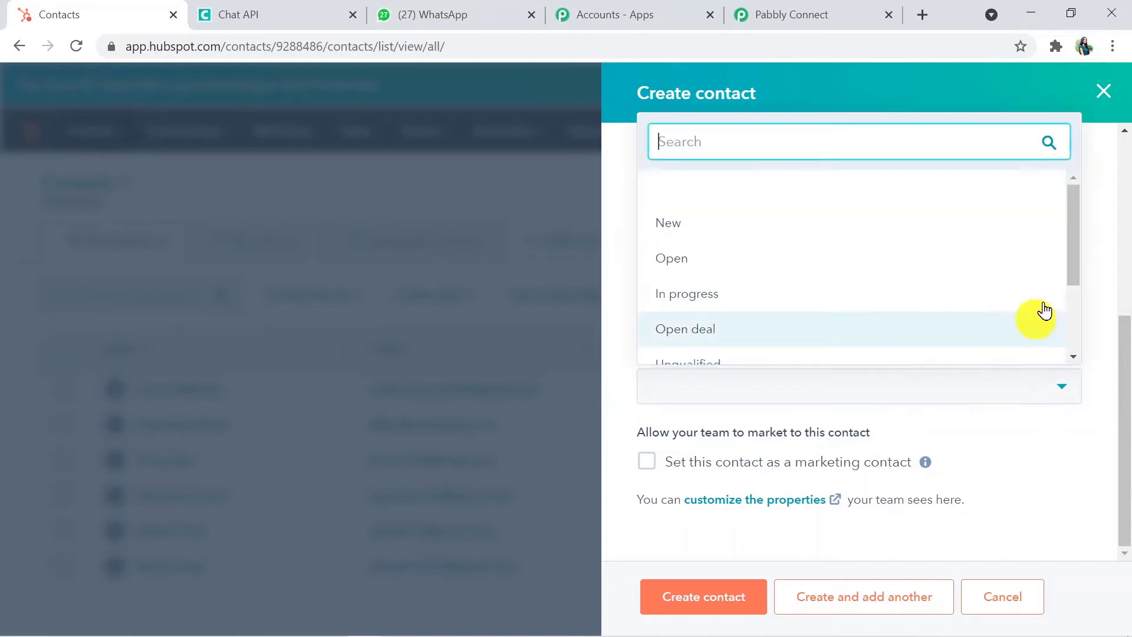
pyautogui.moveTo(1072, 250); pyautogui.dragTo(1077, 309)
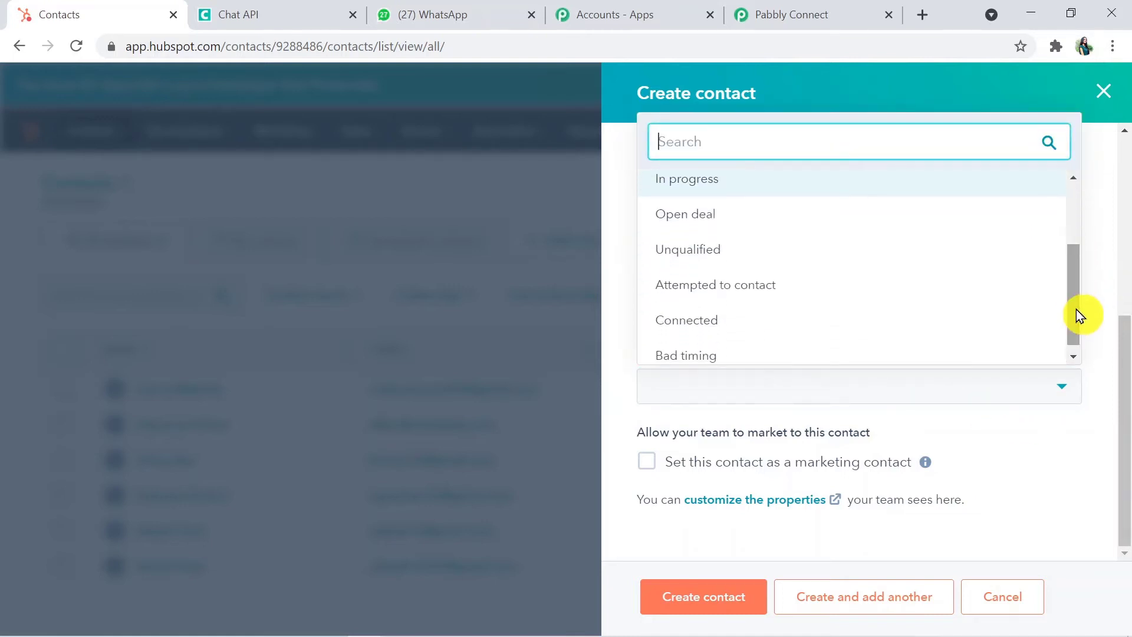
pyautogui.click(846, 327)
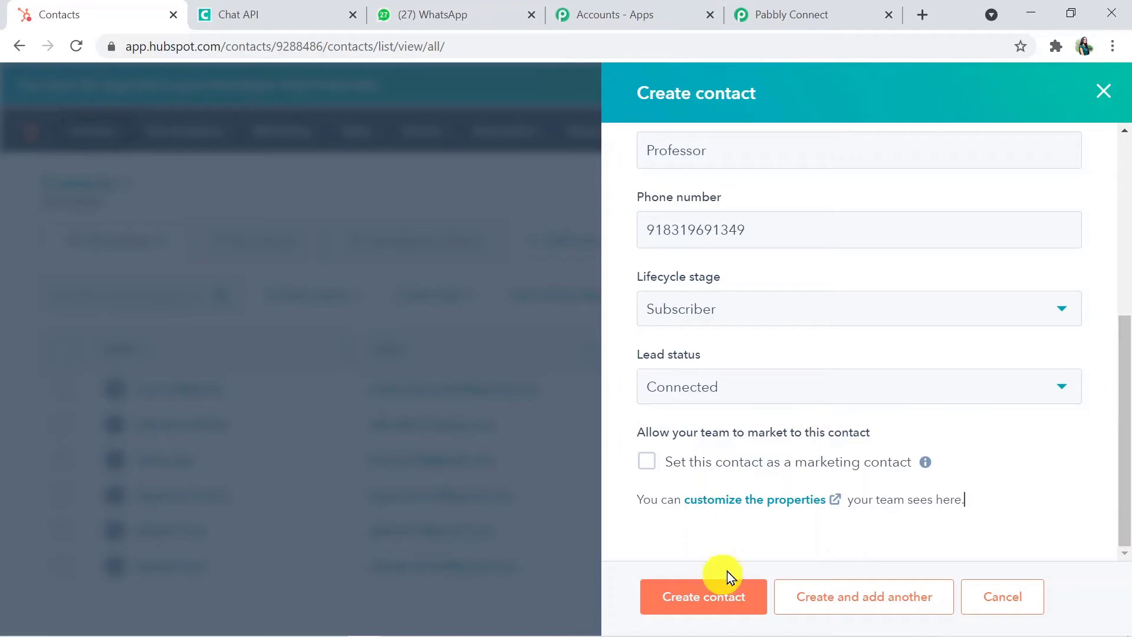
# - Create the contact record and return to the Pabbly Connect workflow
pyautogui.click(732, 607)
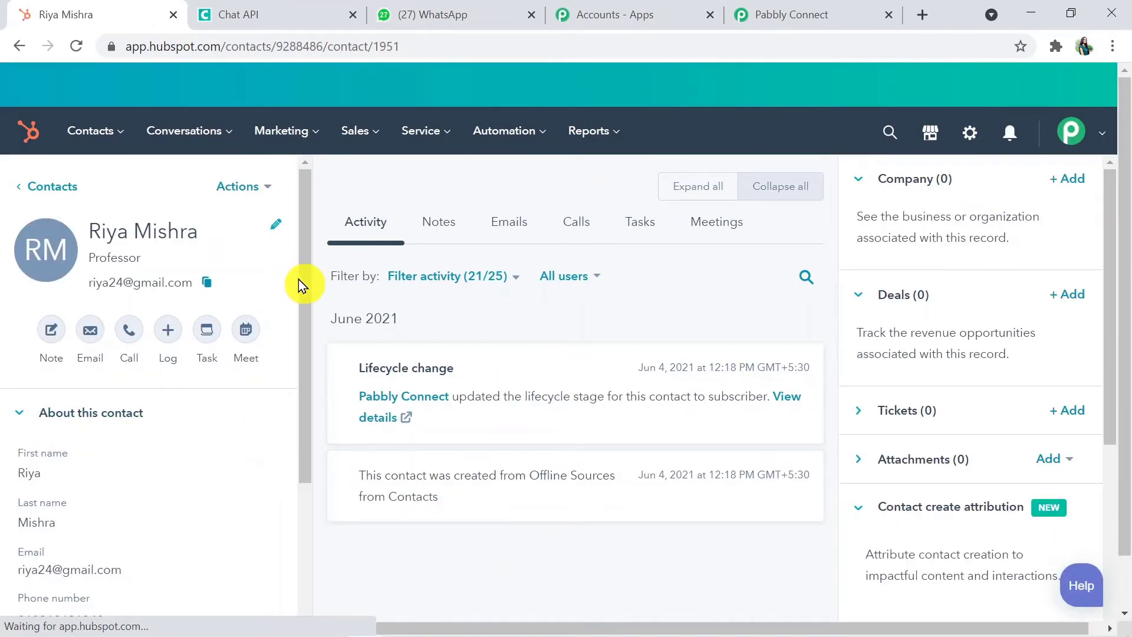
pyautogui.moveTo(299, 279); pyautogui.dragTo(299, 381)
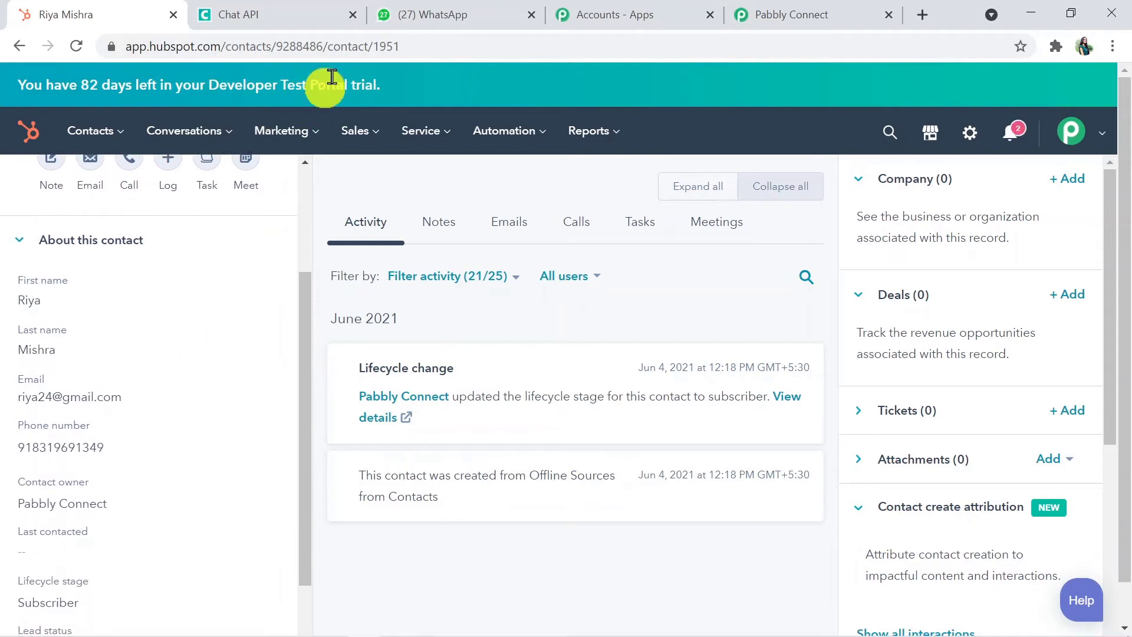
pyautogui.click(796, 11)
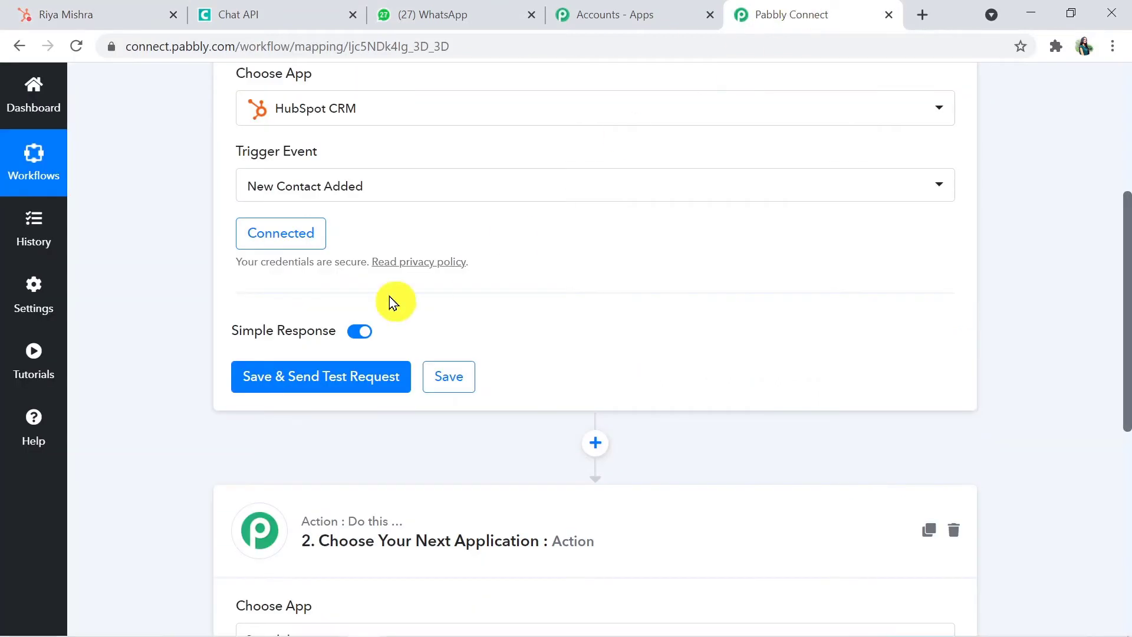
# - Save the HubSpot trigger, review the received contact fields, and scroll to the empty action step
pyautogui.click(326, 386)
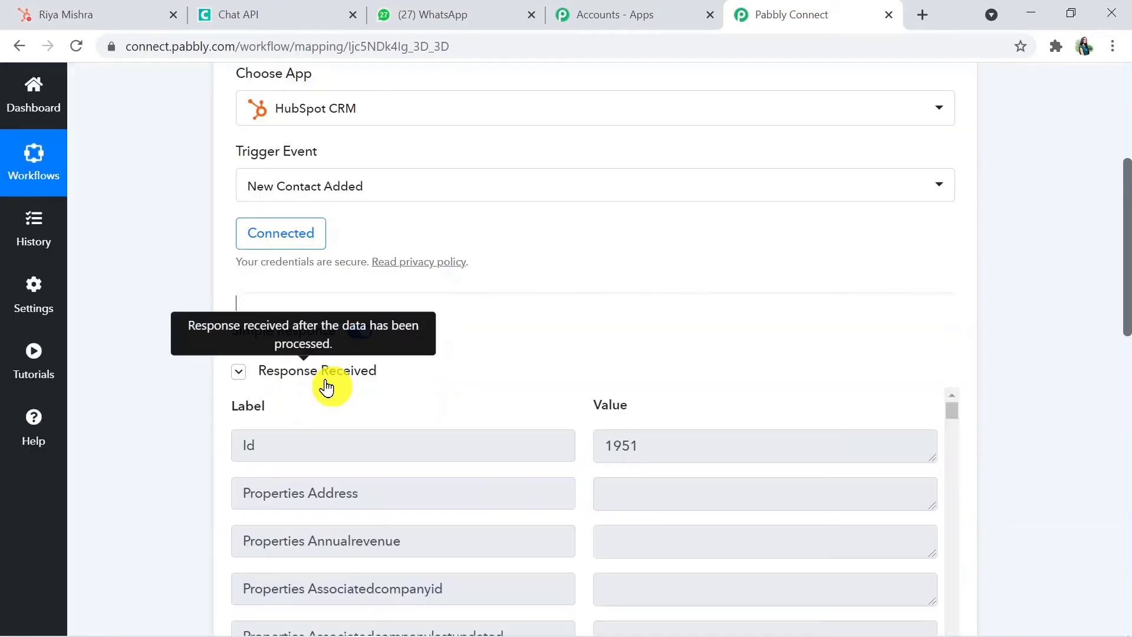
pyautogui.scroll(-1, 1126, 271)
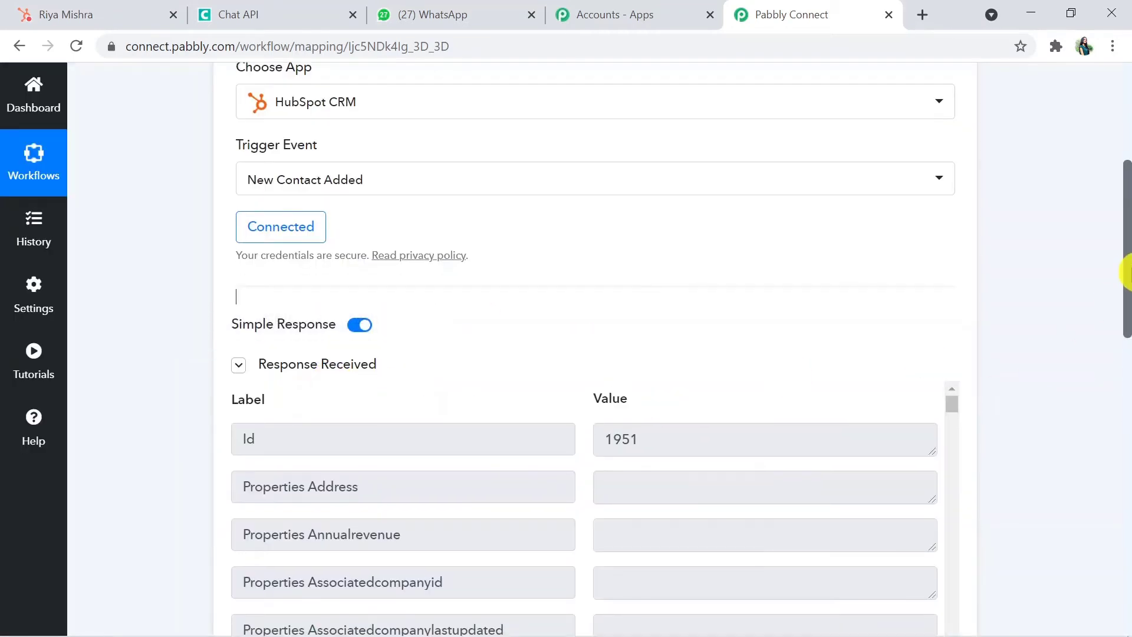
pyautogui.moveTo(1126, 271); pyautogui.dragTo(1126, 360)
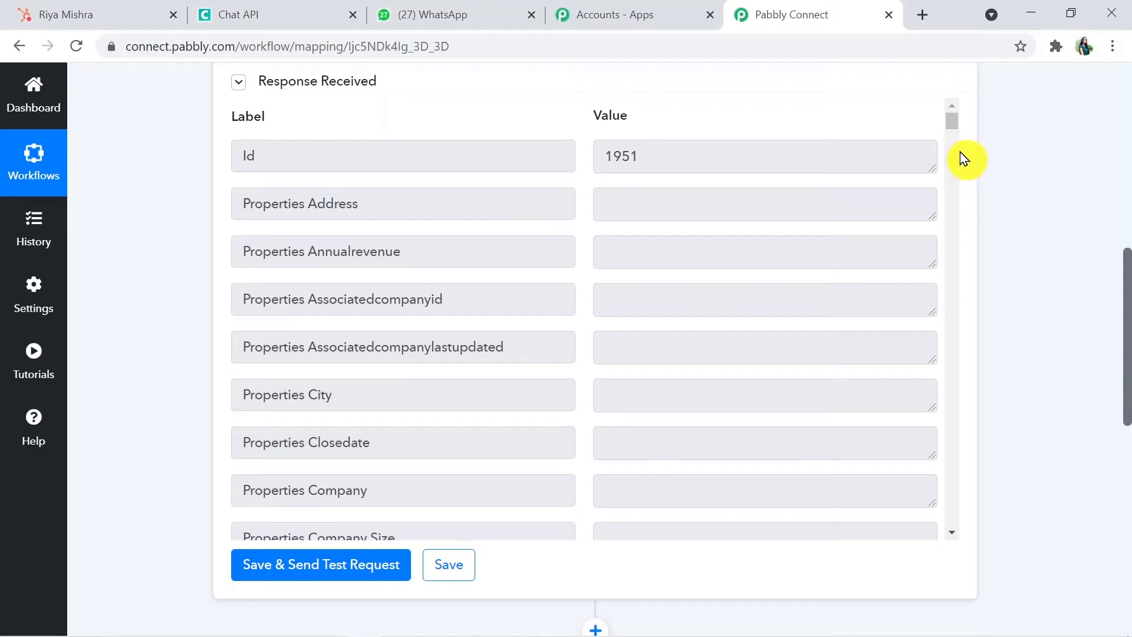
pyautogui.moveTo(953, 126); pyautogui.dragTo(966, 489)
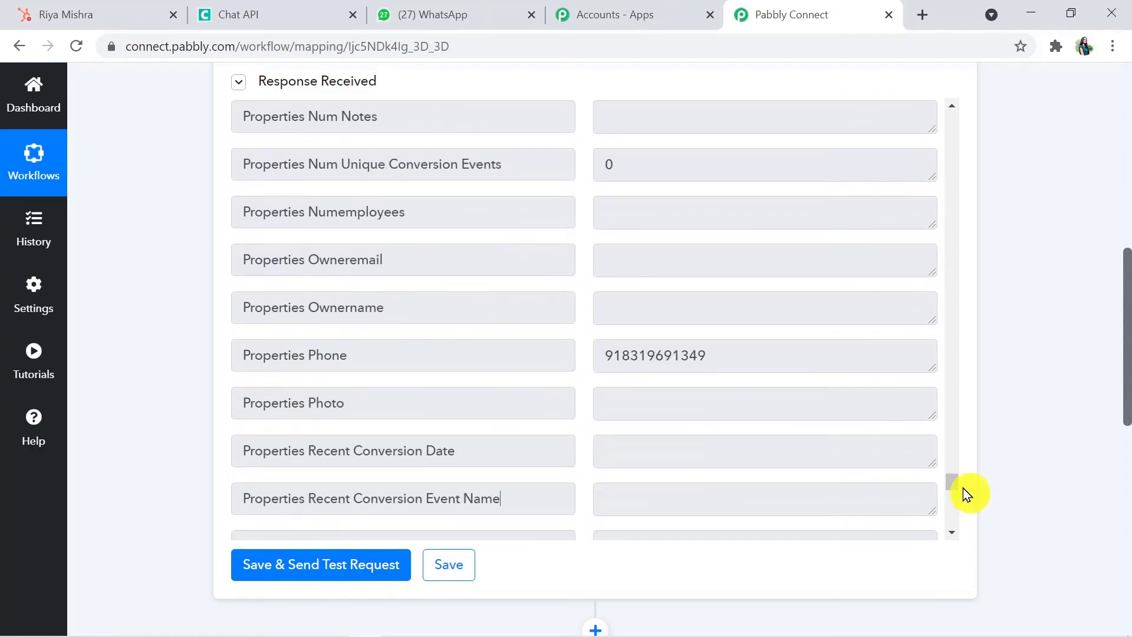
pyautogui.moveTo(956, 486); pyautogui.dragTo(976, 527)
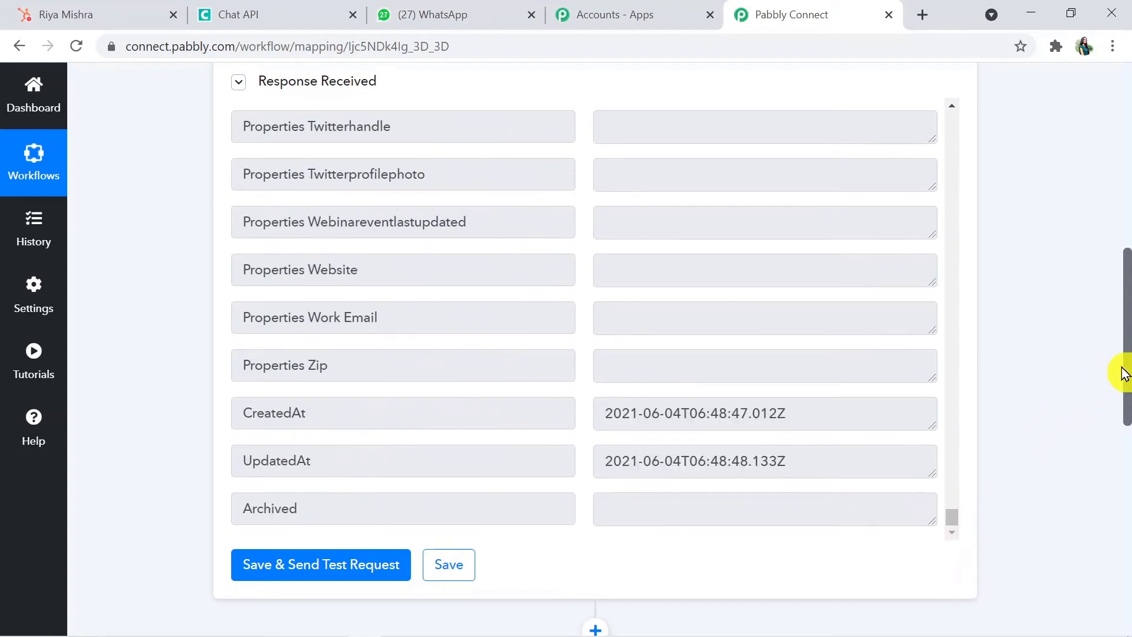
pyautogui.moveTo(1128, 381); pyautogui.dragTo(1089, 482)
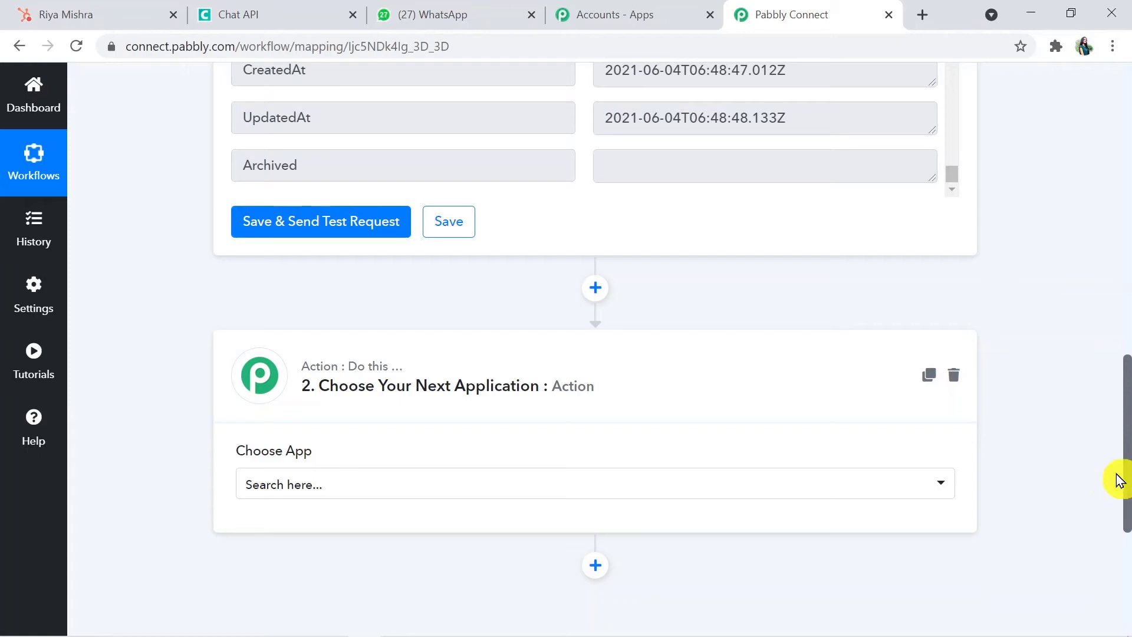
# - Set the action to Chat API with the Send Message event and begin connecting an account
pyautogui.scroll(-2, 1127, 472)
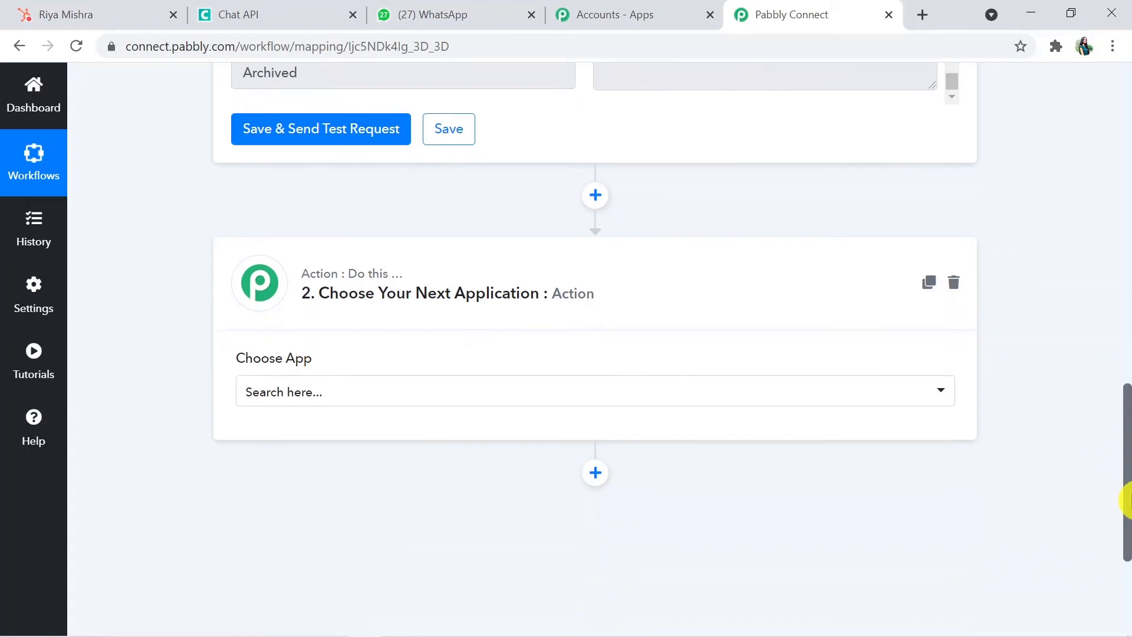
pyautogui.click(665, 401)
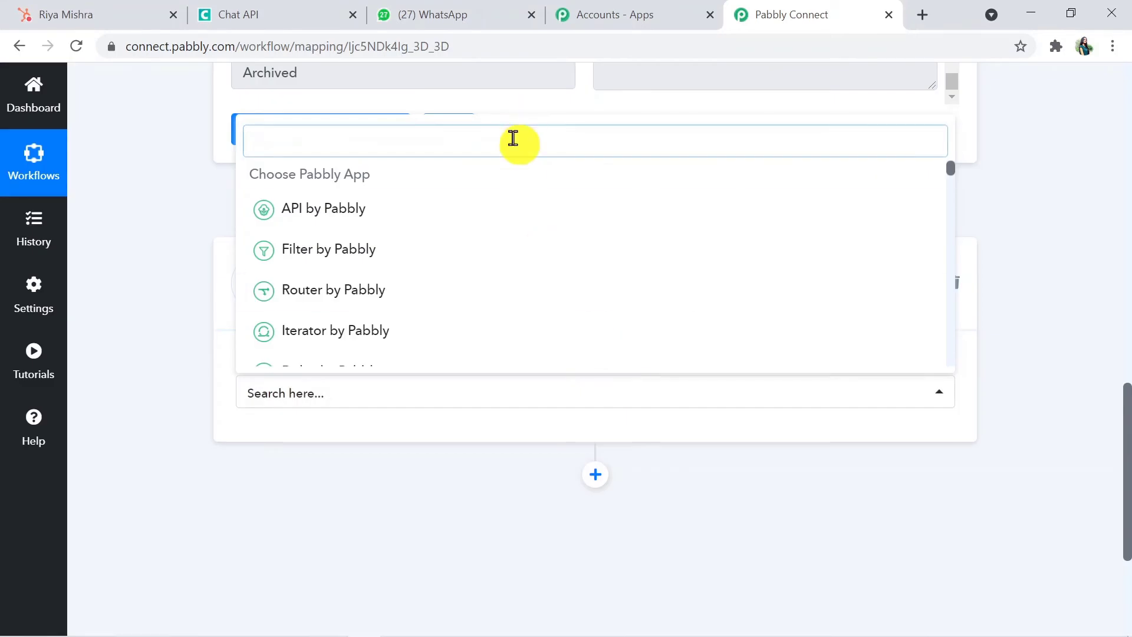
pyautogui.write('C')
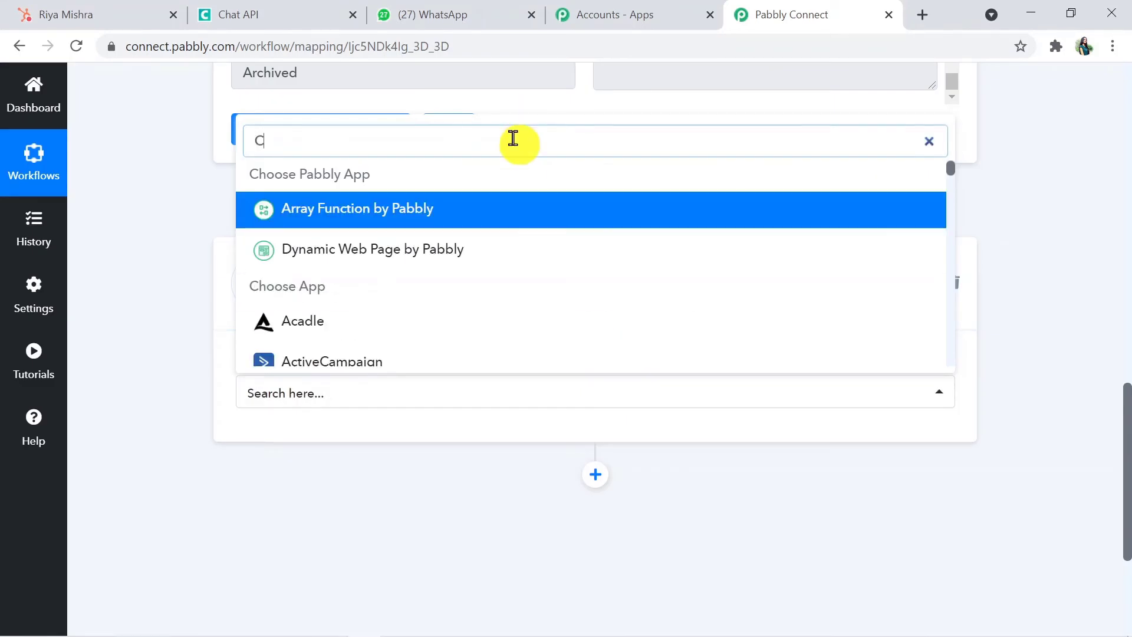
pyautogui.write('h')
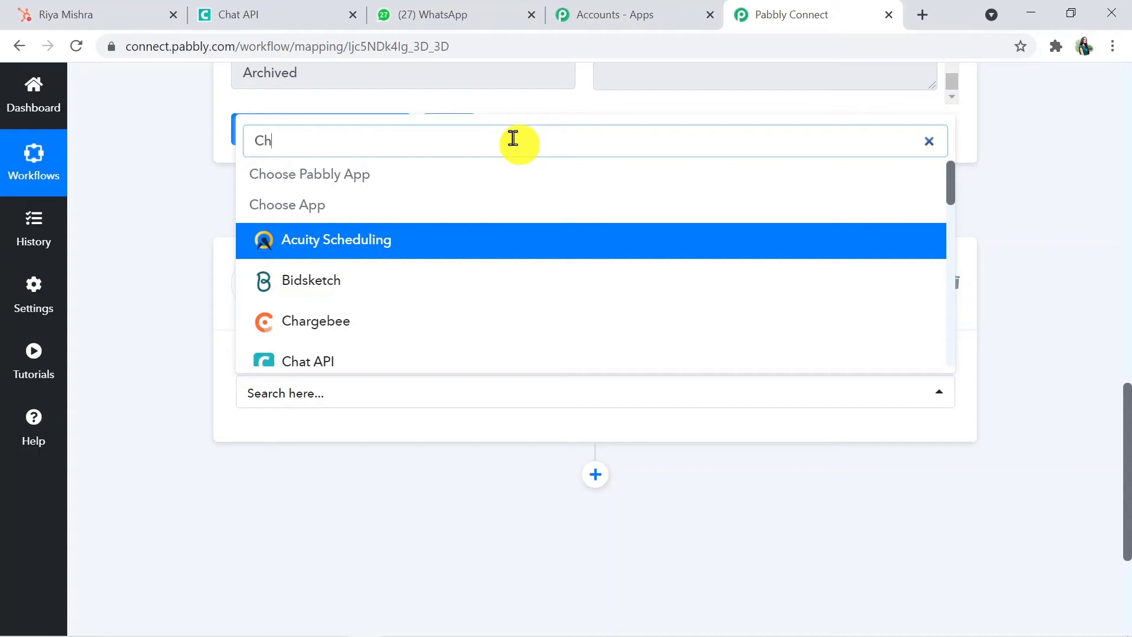
pyautogui.write('at')
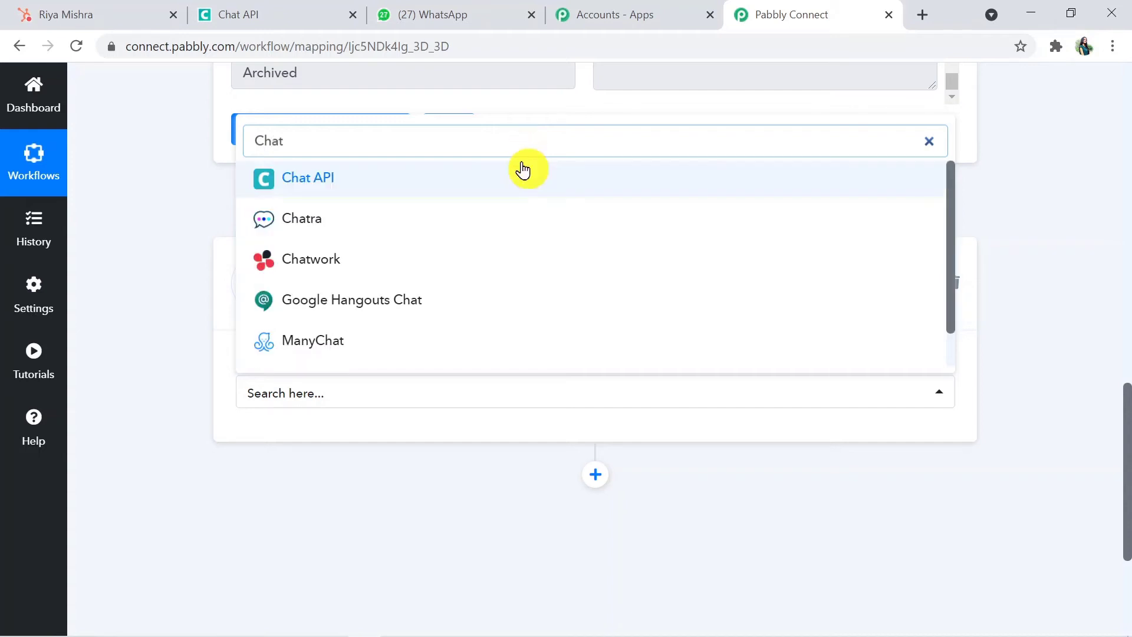
pyautogui.click(522, 170)
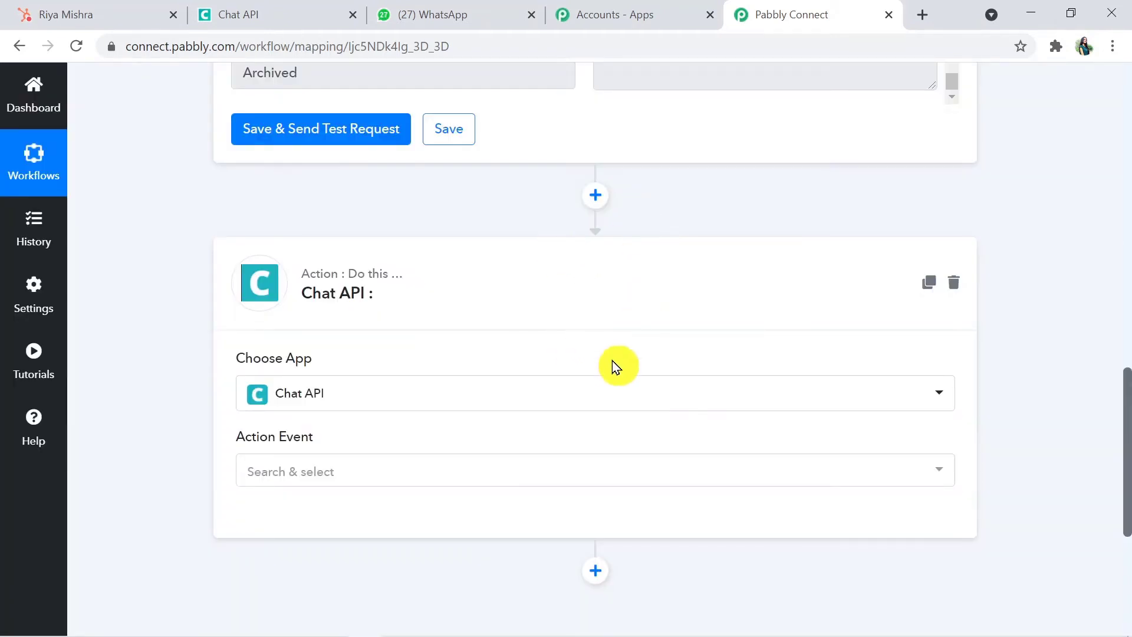
pyautogui.click(473, 472)
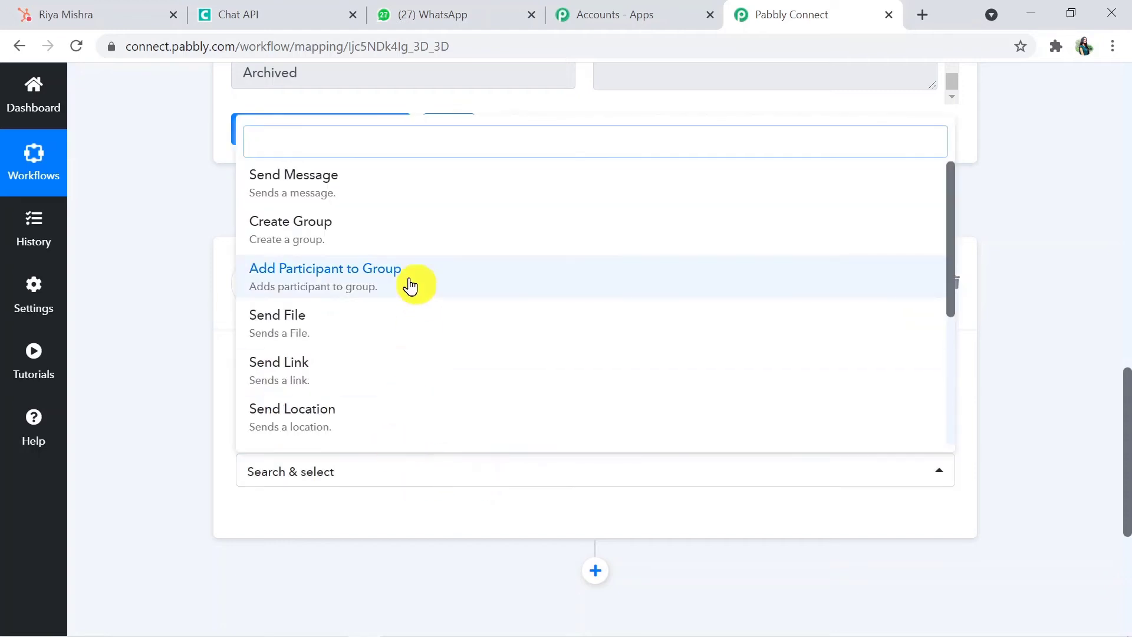
pyautogui.click(391, 185)
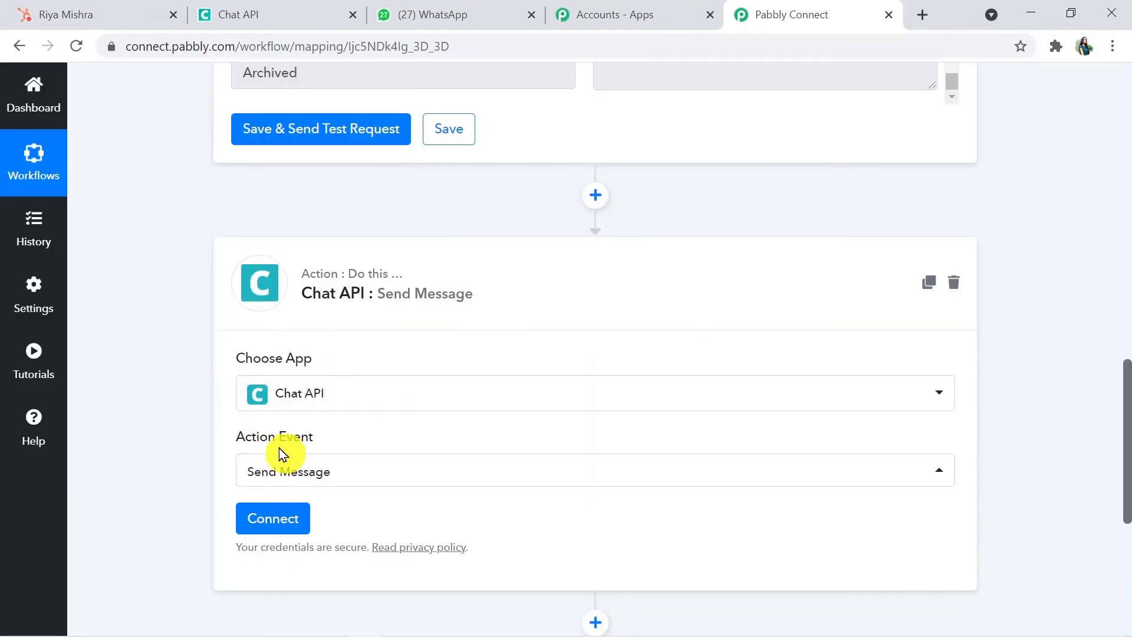
pyautogui.click(276, 523)
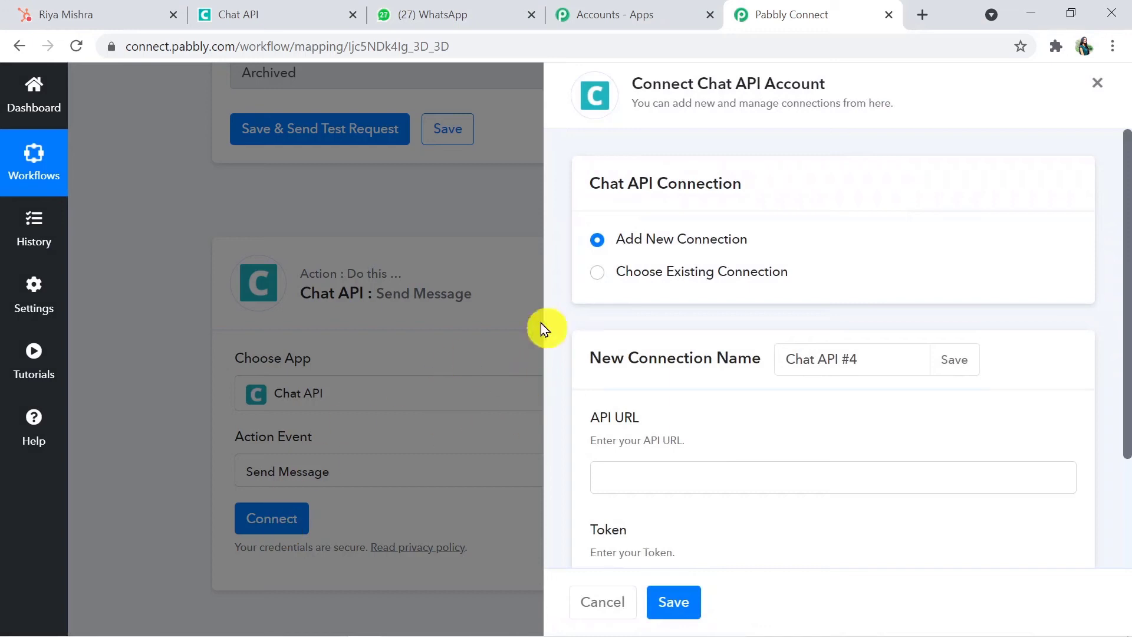
# - Switch to the Chat API instance page to look up the API URL and token
pyautogui.click(646, 476)
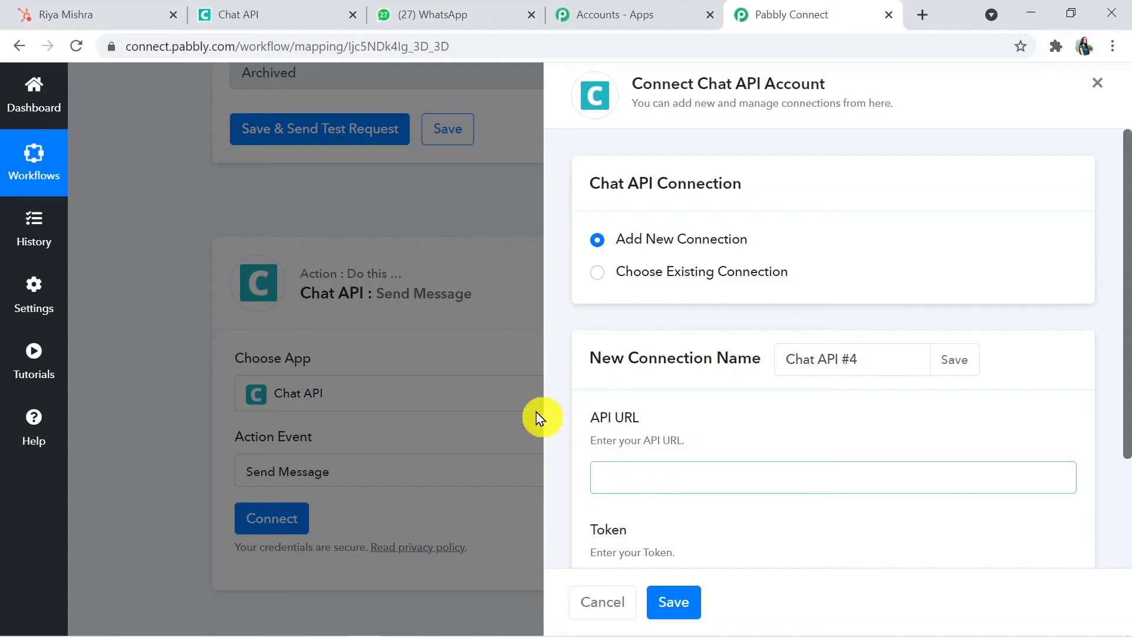
pyautogui.click(288, 16)
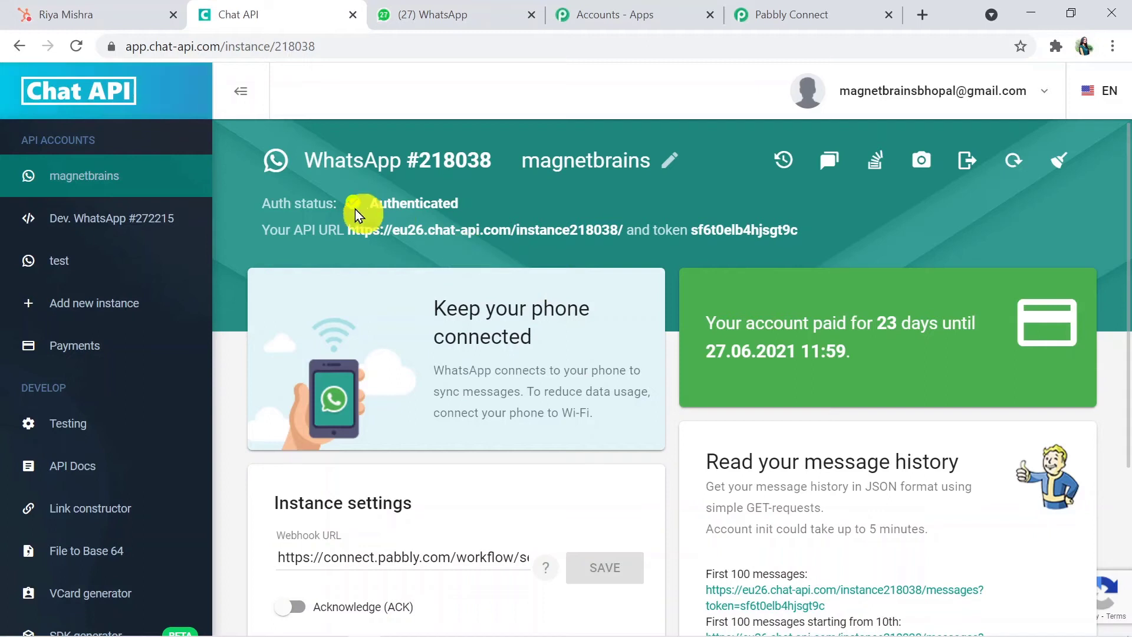
# - Copy the Chat API instance's API URL and return to Pabbly's API URL field
pyautogui.moveTo(351, 231); pyautogui.dragTo(621, 231)
pyautogui.hotkey('ctrl', 'c')
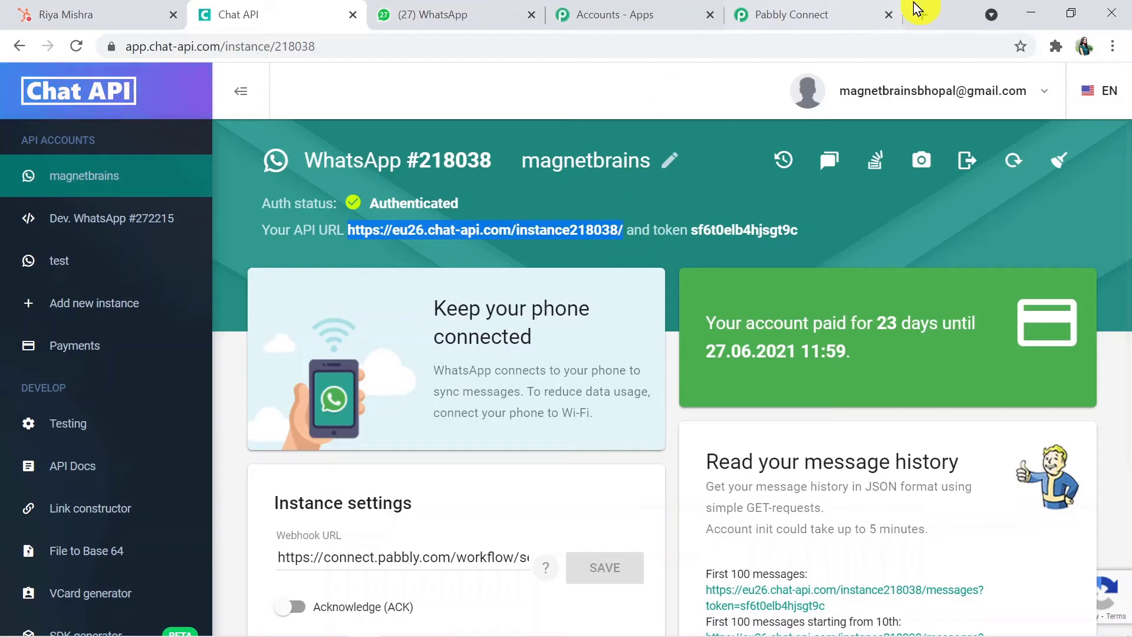
pyautogui.click(784, 13)
pyautogui.click(646, 478)
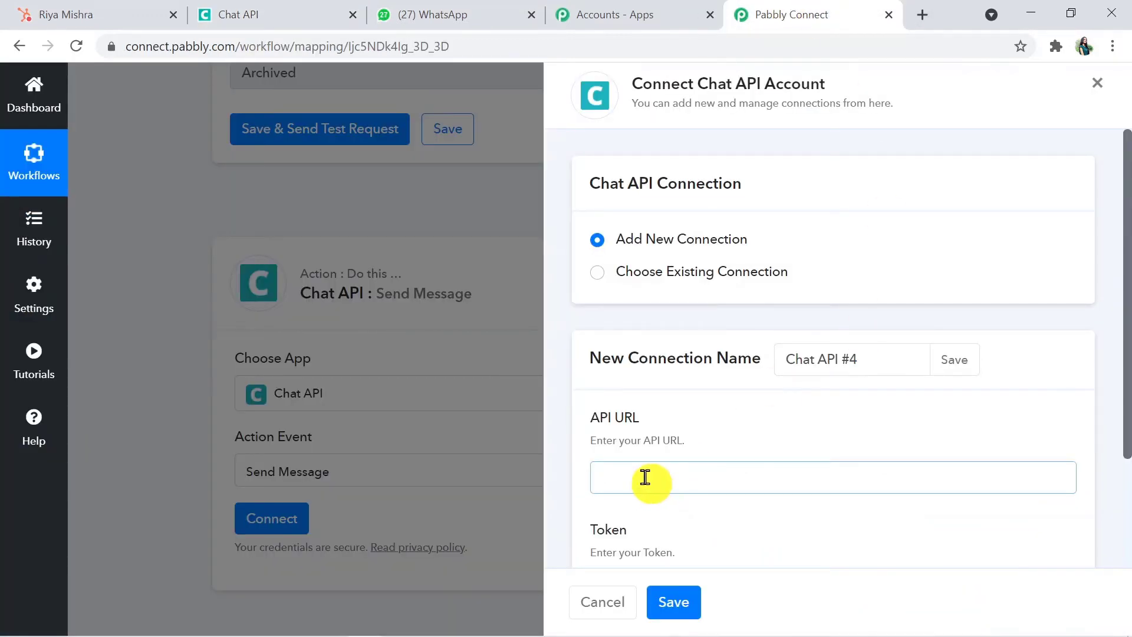
pyautogui.hotkey('ctrl', 'v')
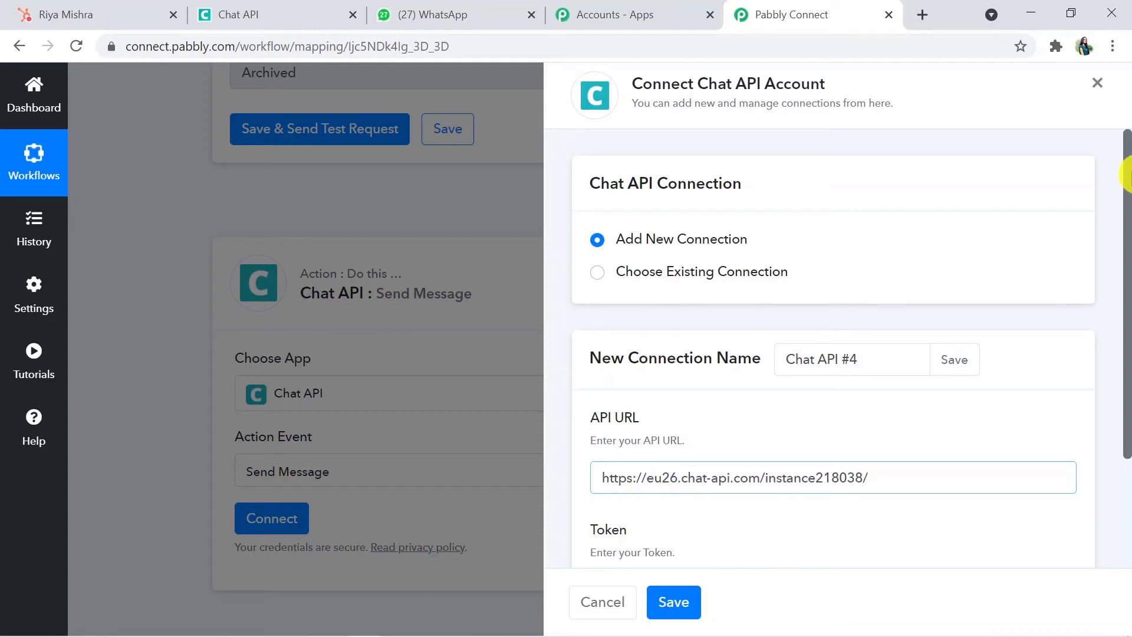
pyautogui.moveTo(1126, 189); pyautogui.dragTo(1126, 303)
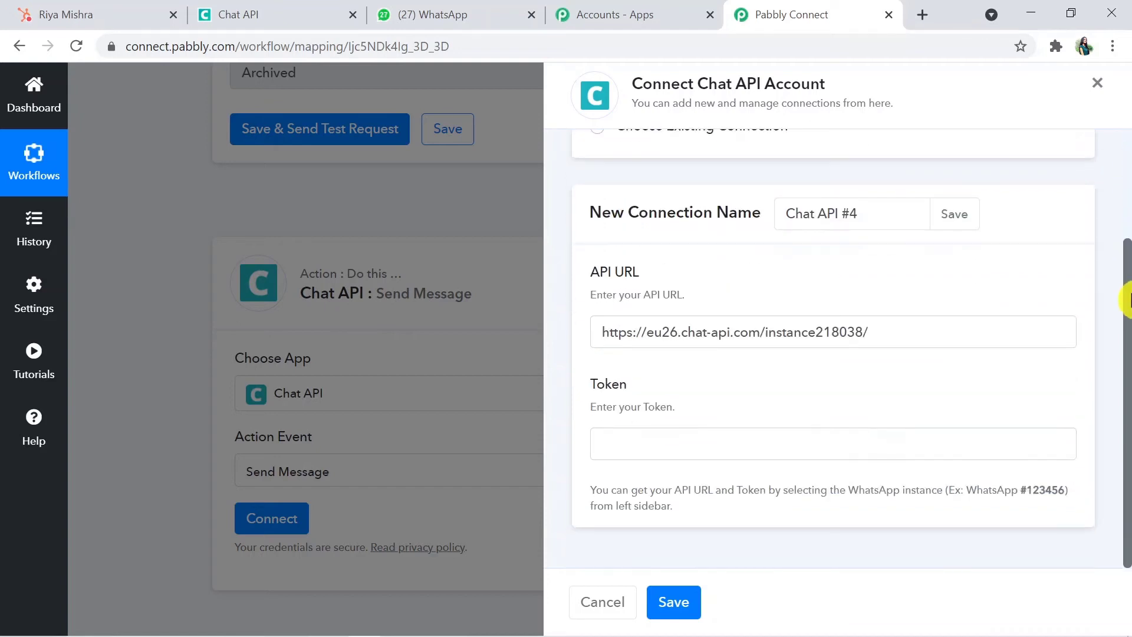
pyautogui.click(751, 458)
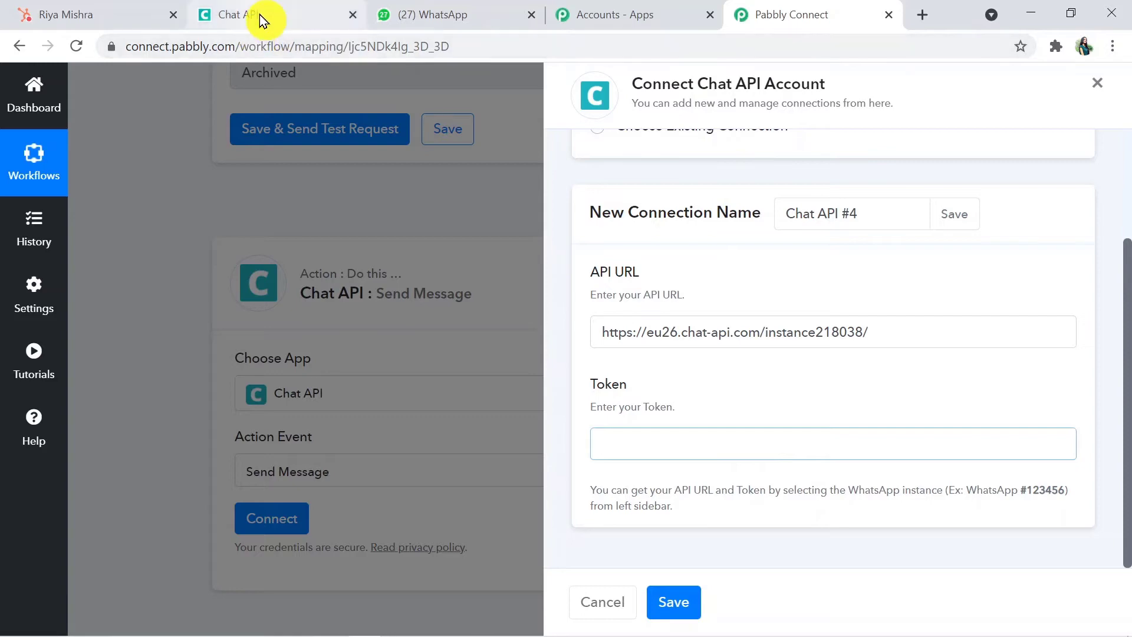
pyautogui.click(259, 14)
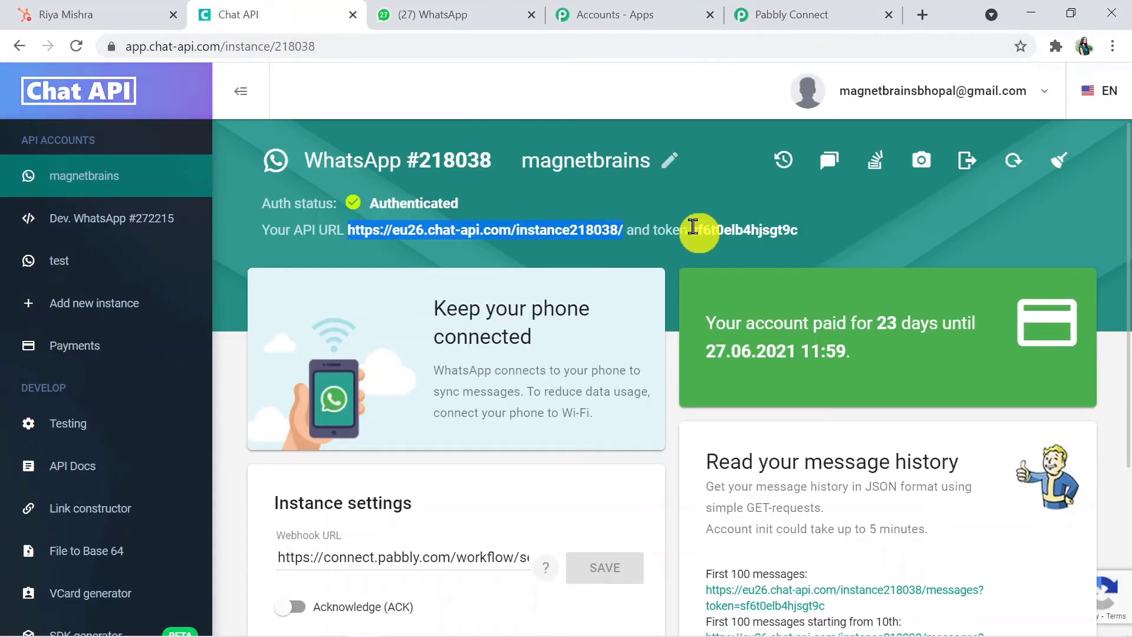
# - Copy the instance token from Chat API and return to the Pabbly connection form
pyautogui.moveTo(692, 229); pyautogui.dragTo(806, 242)
pyautogui.hotkey('ctrl', 'c')
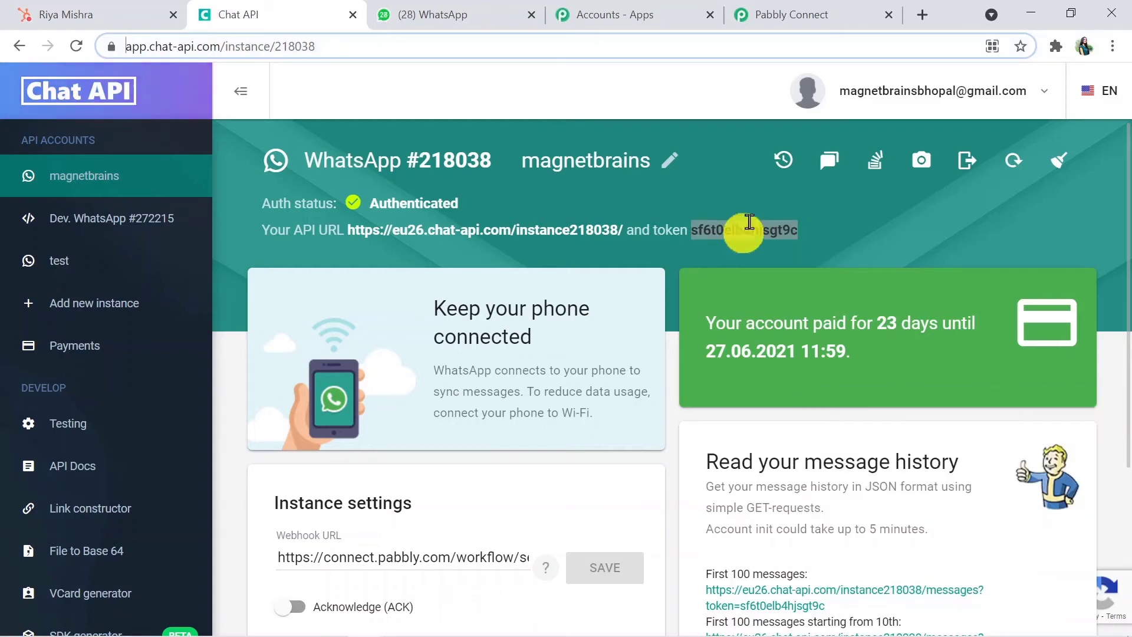
pyautogui.moveTo(811, 239); pyautogui.dragTo(801, 239)
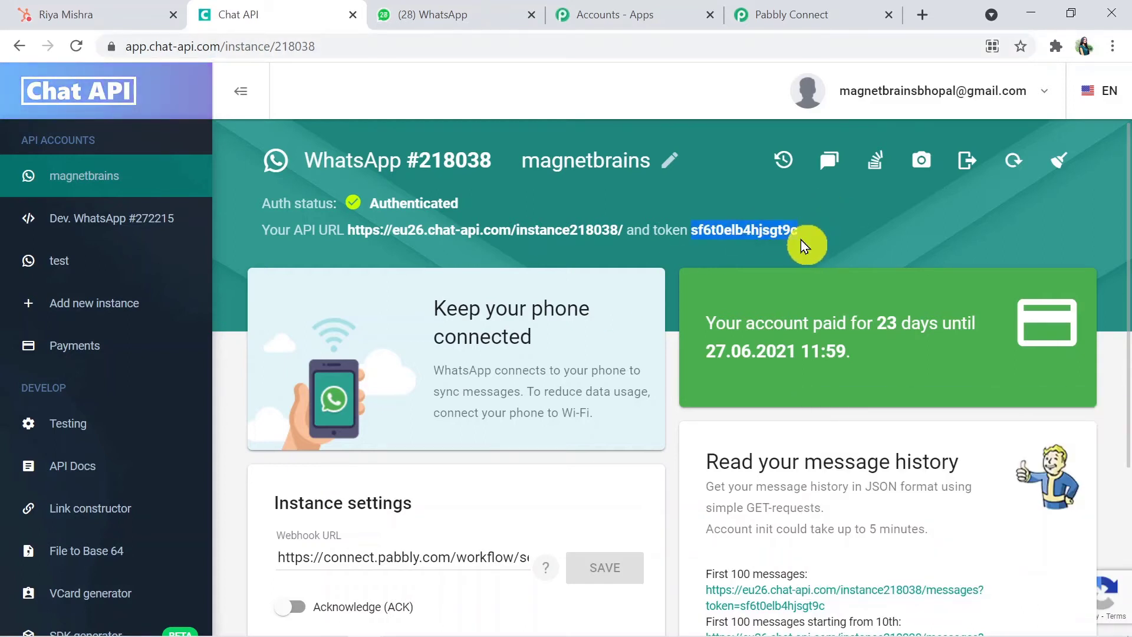
pyautogui.click(802, 13)
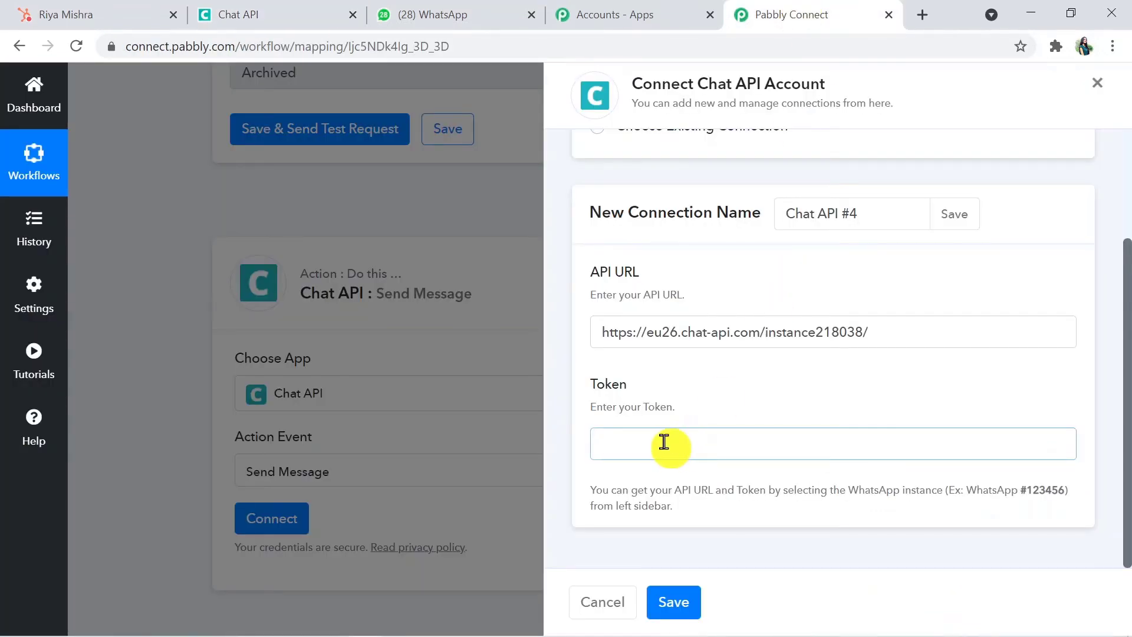
# - Paste the API token and save the Chat API connection, exposing Contact/Group, Phone Number and Message fields
pyautogui.hotkey('ctrl', 'v')
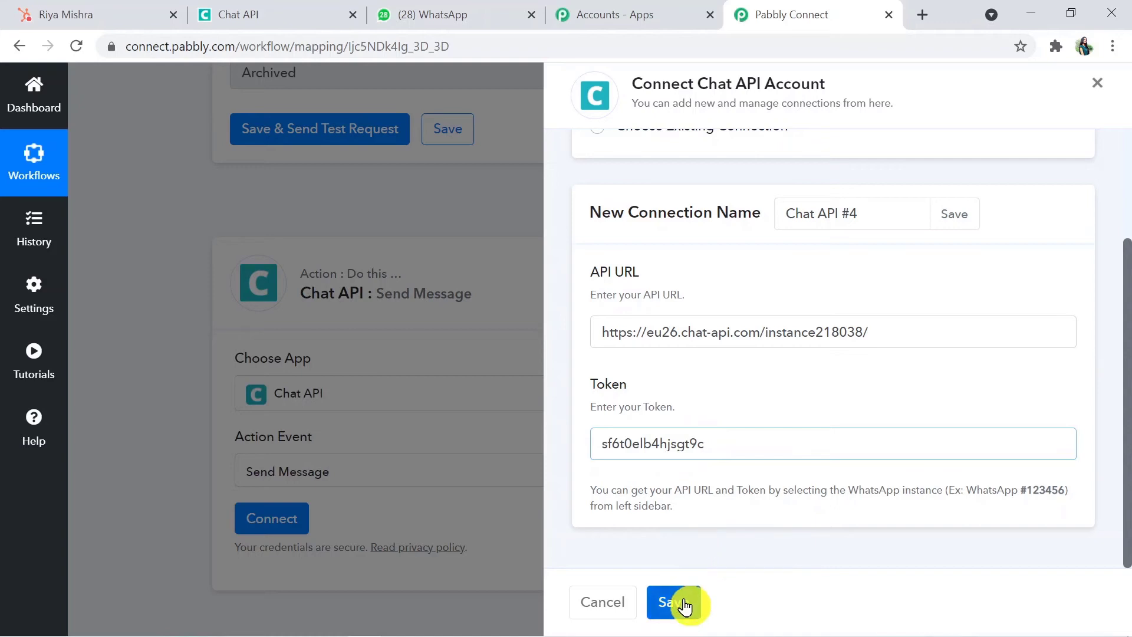
pyautogui.click(684, 602)
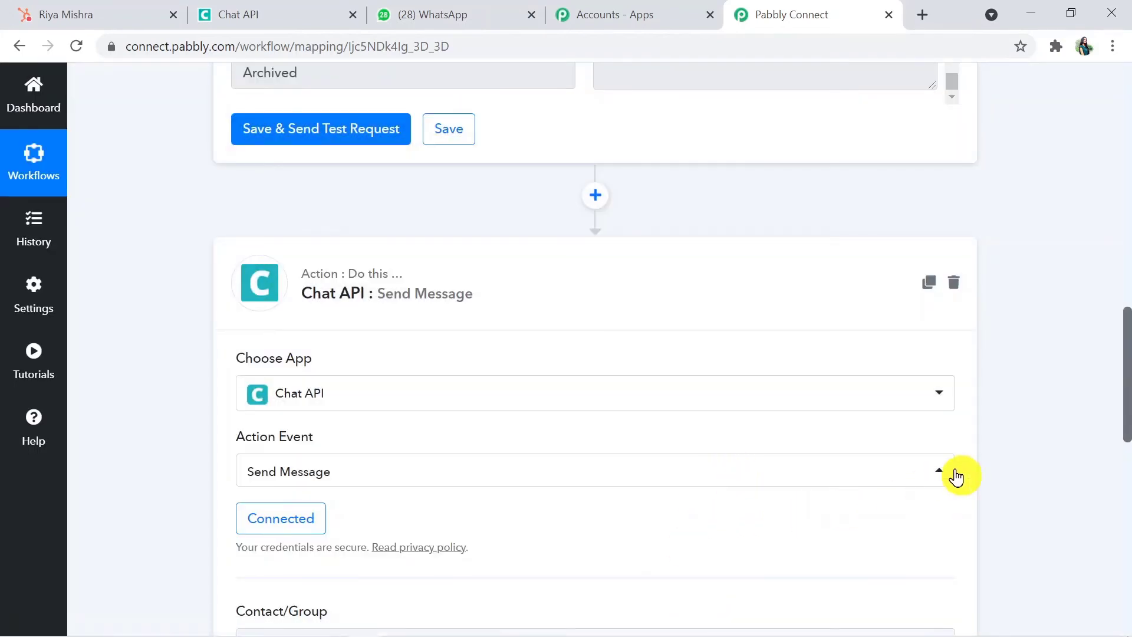
pyautogui.moveTo(1128, 384); pyautogui.dragTo(1127, 478)
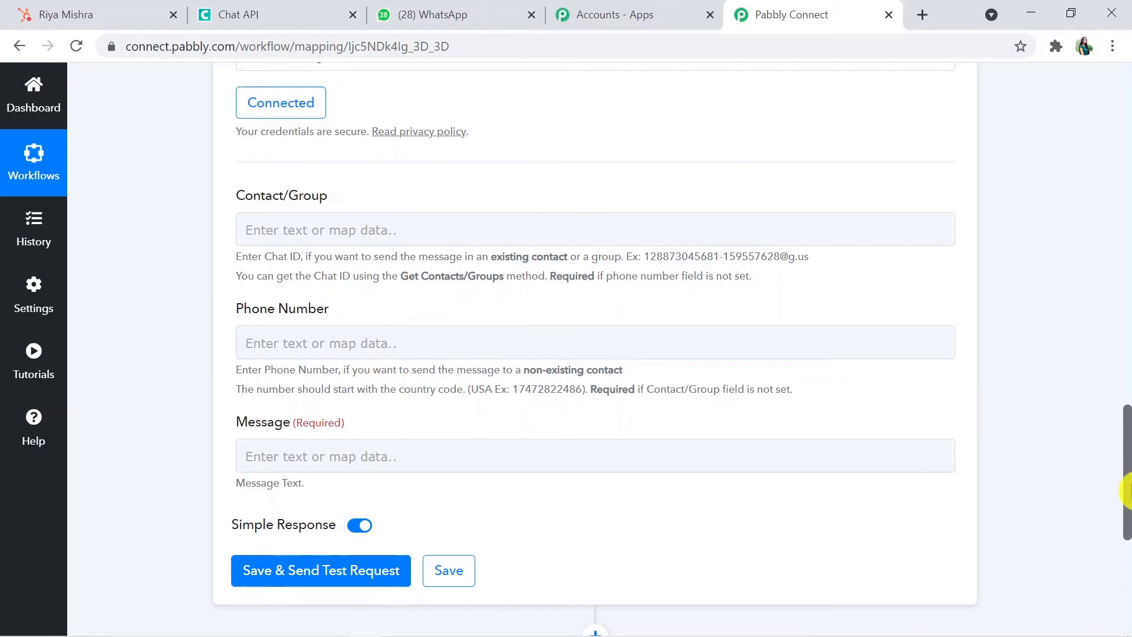
pyautogui.moveTo(1126, 489)
pyautogui.mouseDown()
pyautogui.moveTo(1128, 433)
pyautogui.moveTo(1128, 504)
pyautogui.mouseUp()
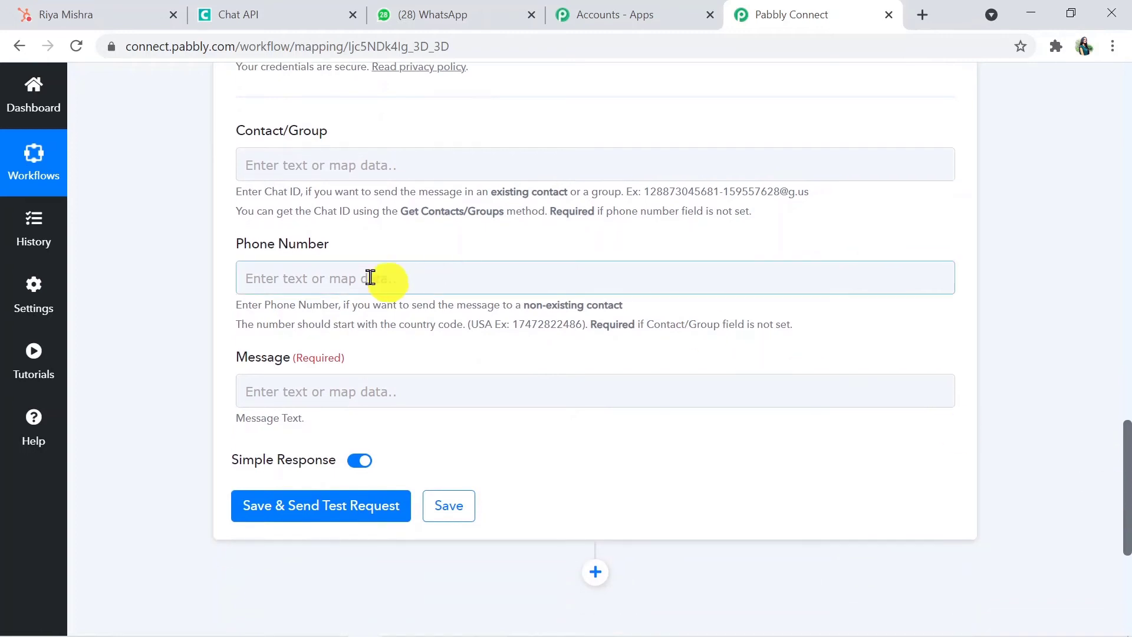
# - Map the HubSpot contact's Phone property into the Phone Number field
pyautogui.click(292, 280)
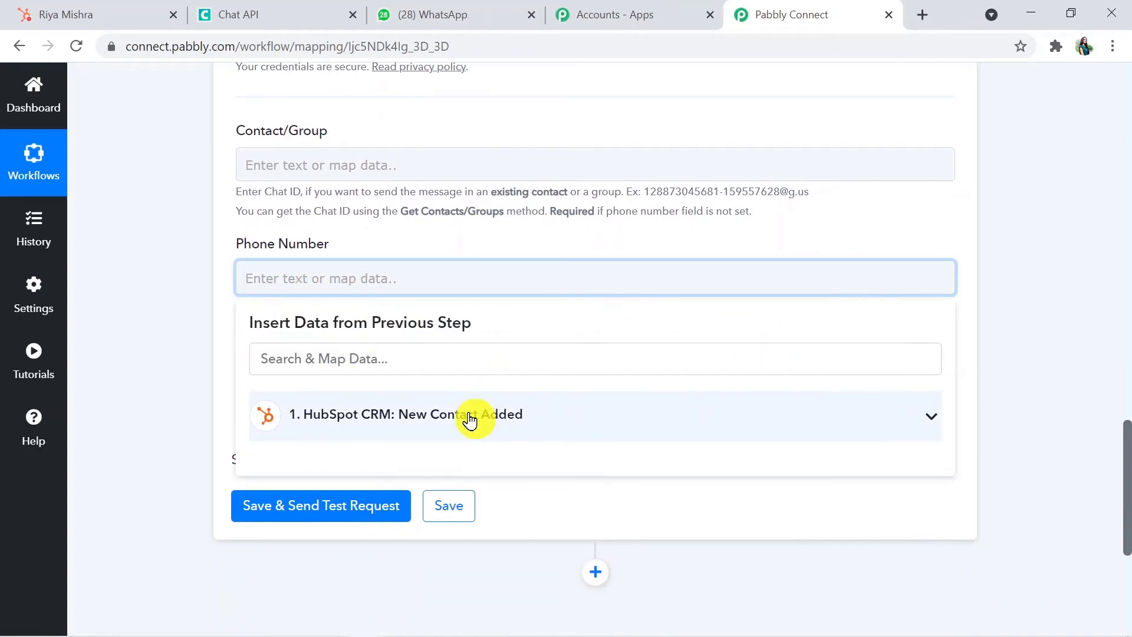
pyautogui.click(469, 417)
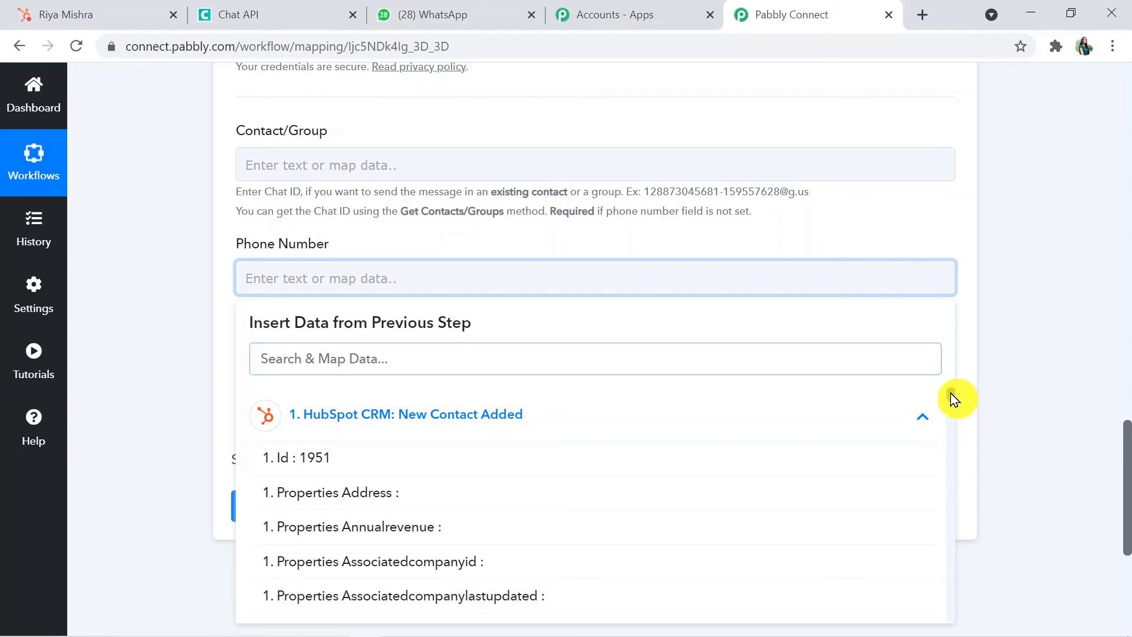
pyautogui.moveTo(951, 393); pyautogui.dragTo(954, 416)
pyautogui.click(481, 356)
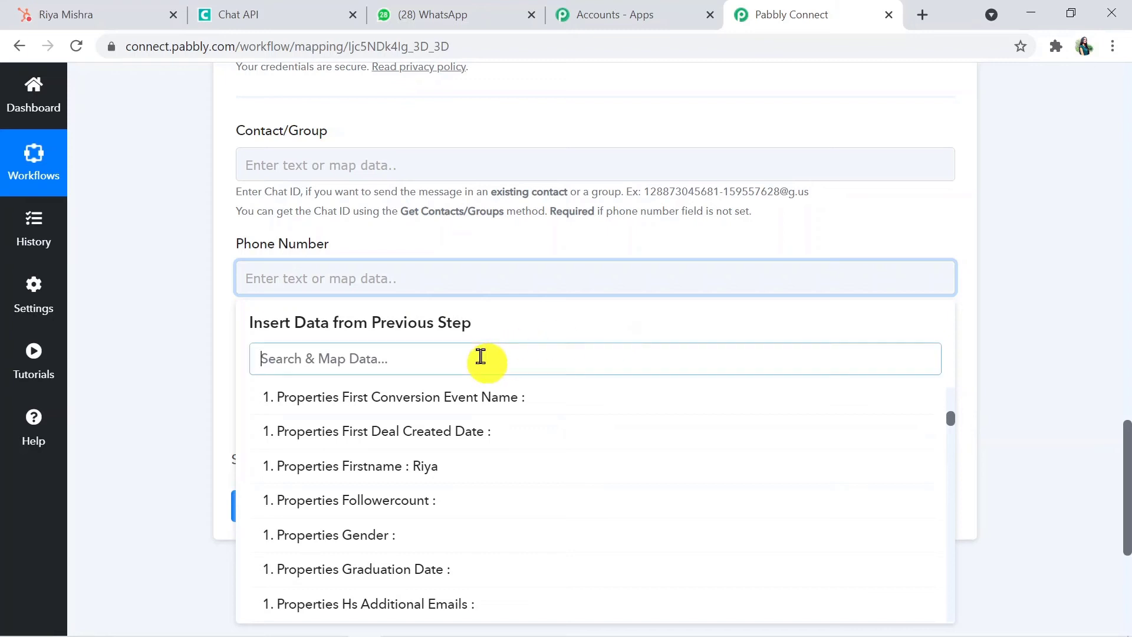
pyautogui.write('91')
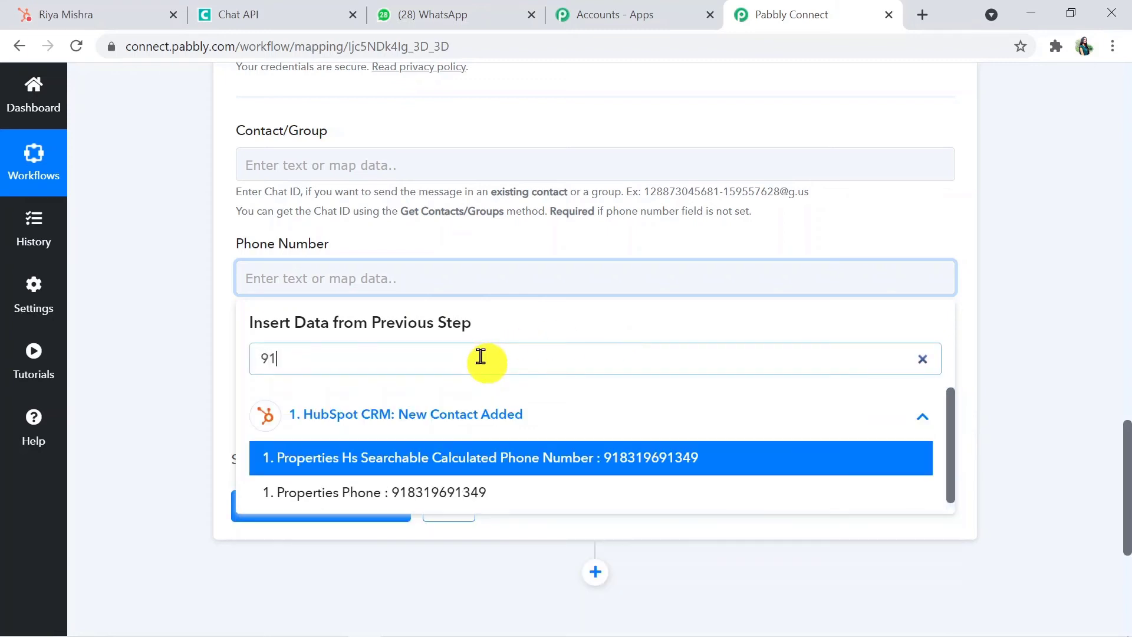
pyautogui.click(485, 488)
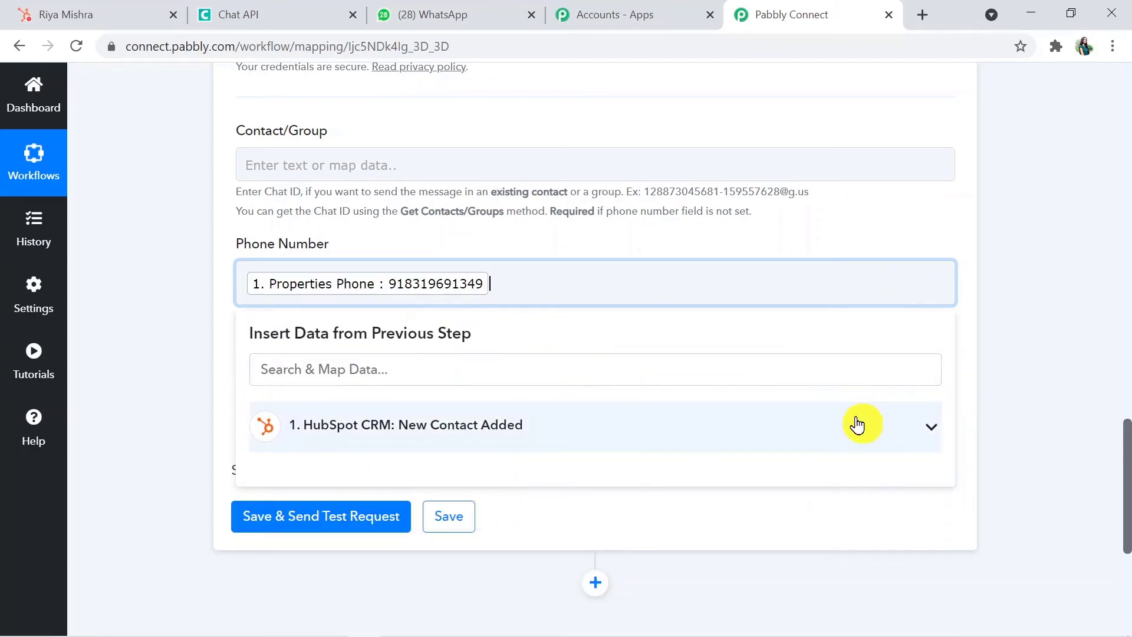
pyautogui.click(1112, 429)
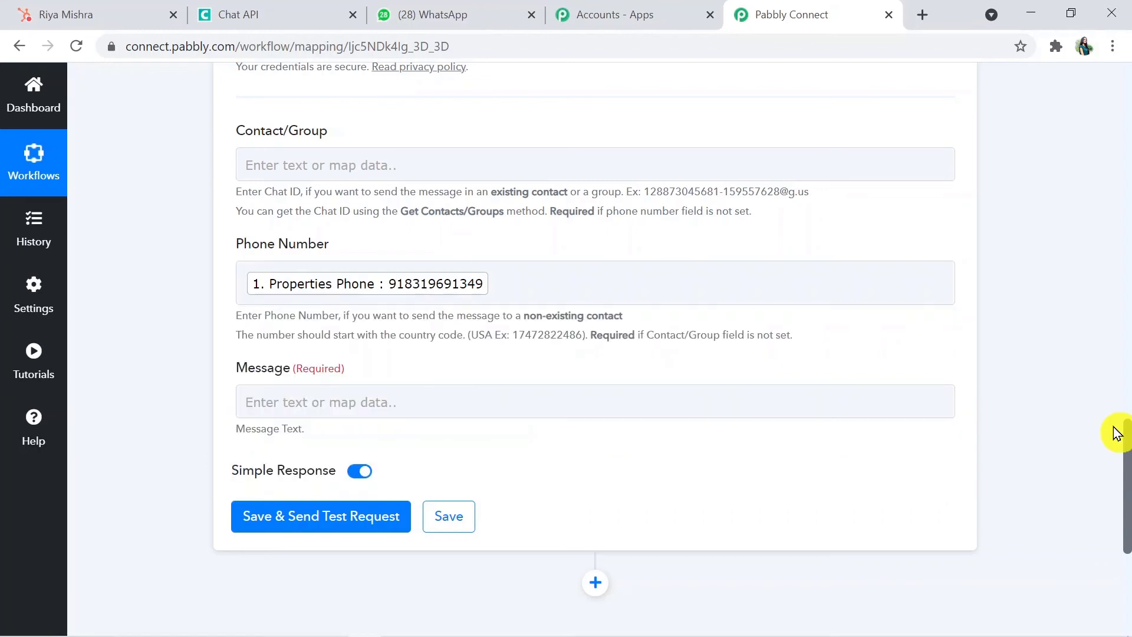
# - Start the Message with 'Hello,' followed by the contact's Firstname token
pyautogui.click(460, 400)
pyautogui.write('Hello,')
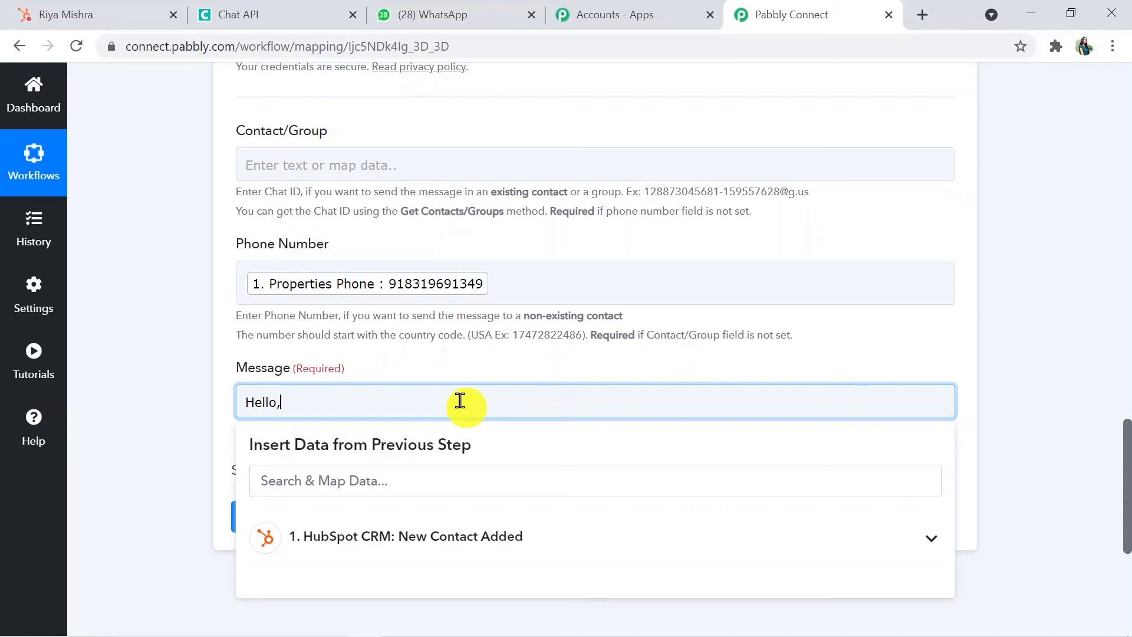
pyautogui.click(505, 530)
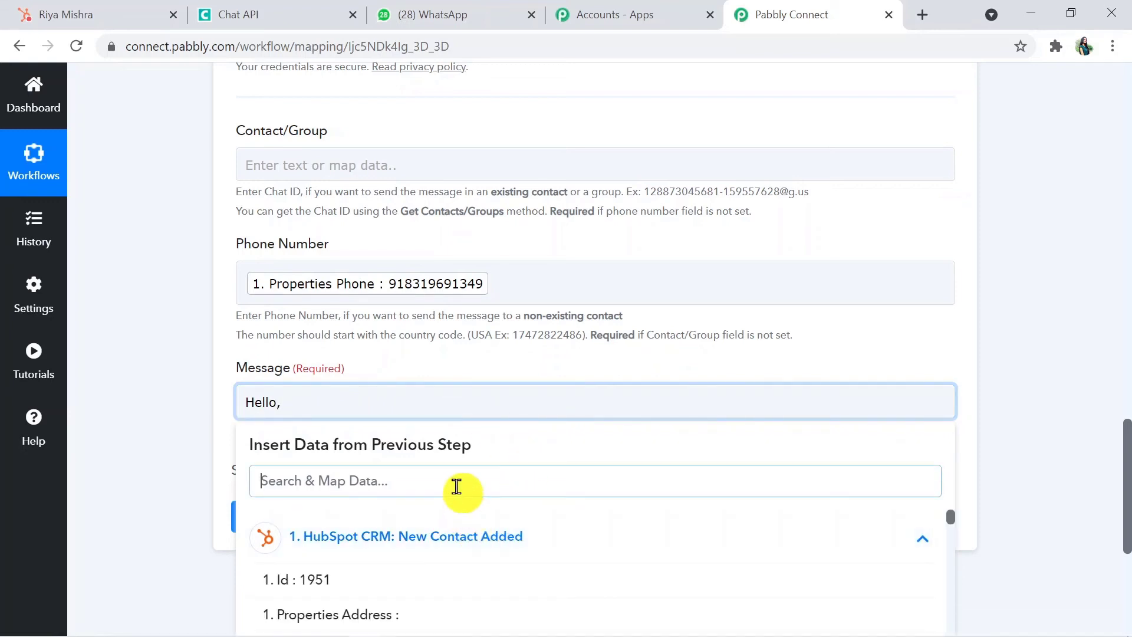
pyautogui.write('firs')
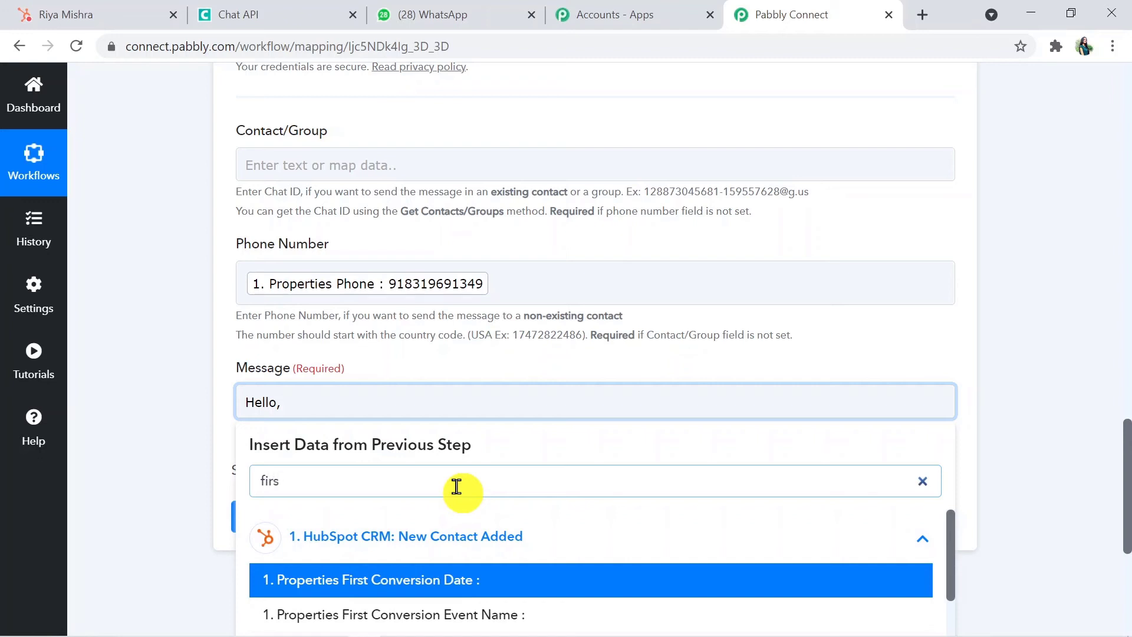
pyautogui.moveTo(1124, 495); pyautogui.dragTo(1128, 552)
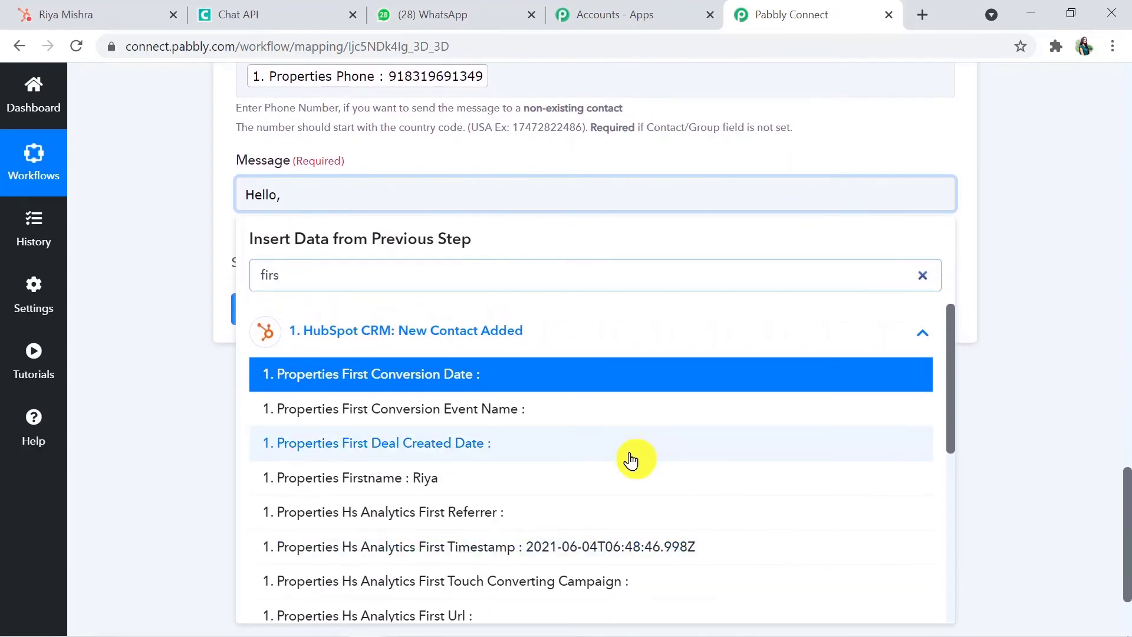
pyautogui.click(631, 479)
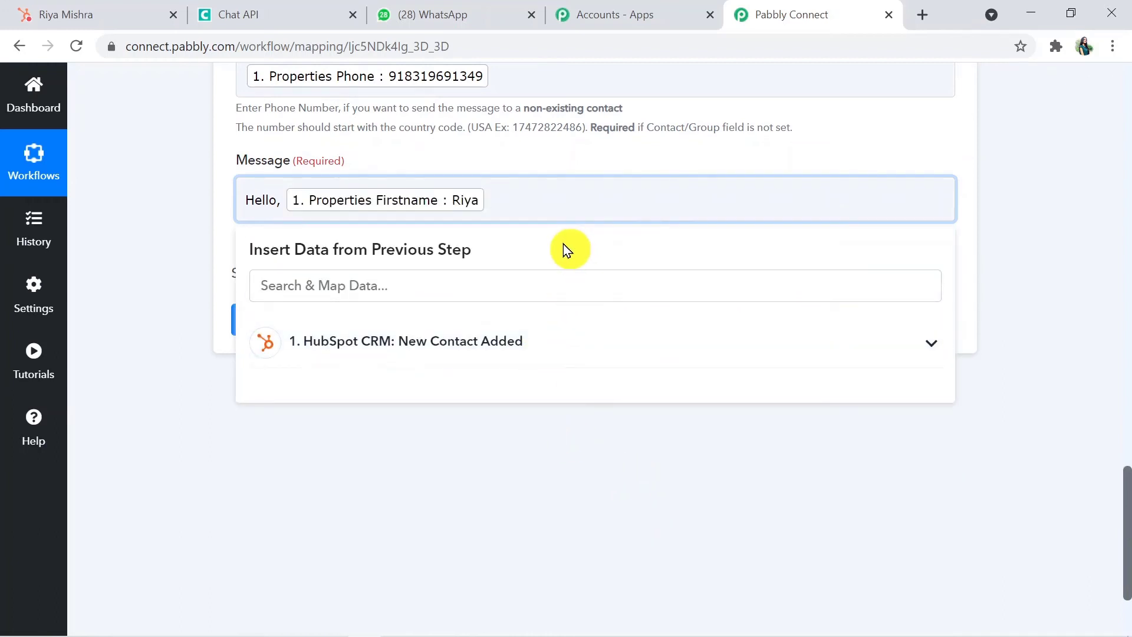
# - Add the Lastname token and the text 'You are added as' to the message
pyautogui.click(554, 284)
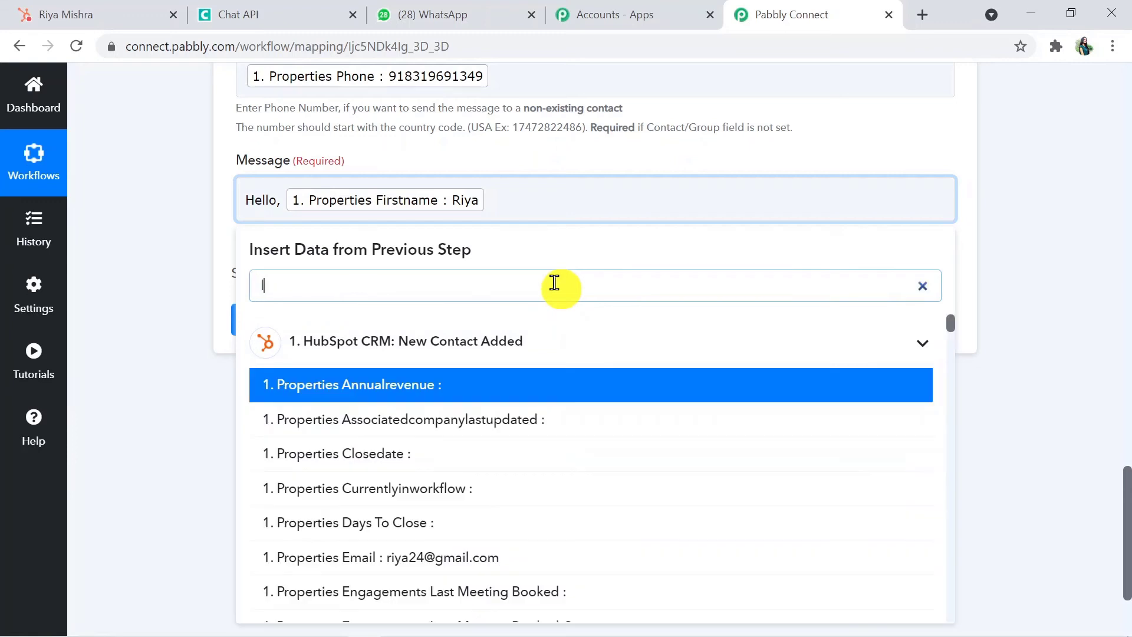
pyautogui.write('last')
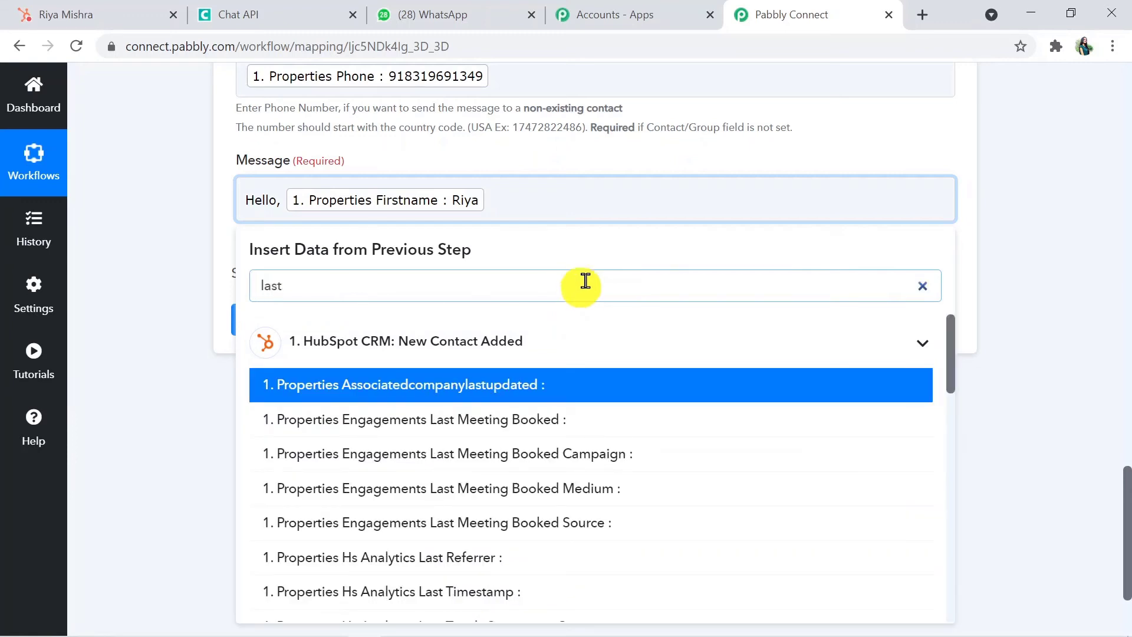
pyautogui.moveTo(956, 349); pyautogui.dragTo(960, 601)
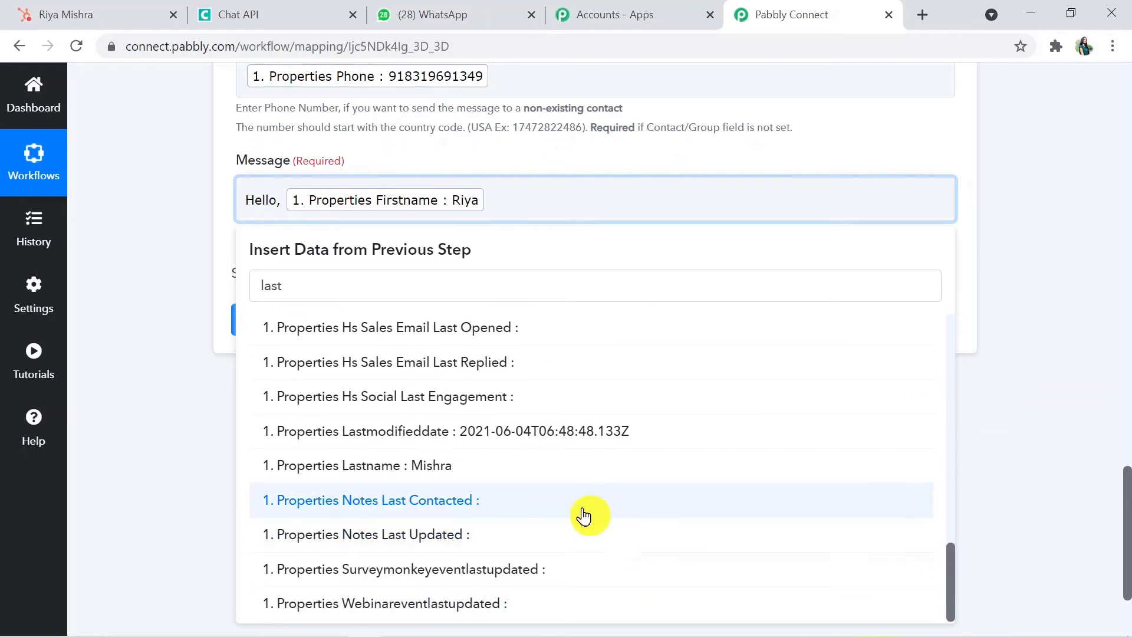
pyautogui.click(546, 475)
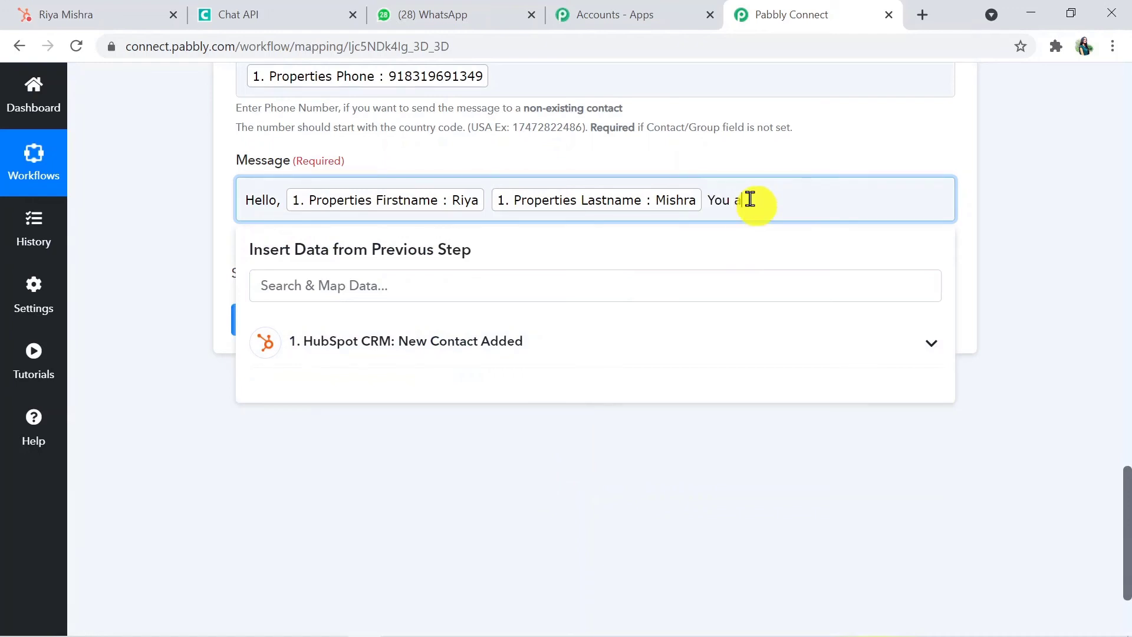
pyautogui.write('You are added as')
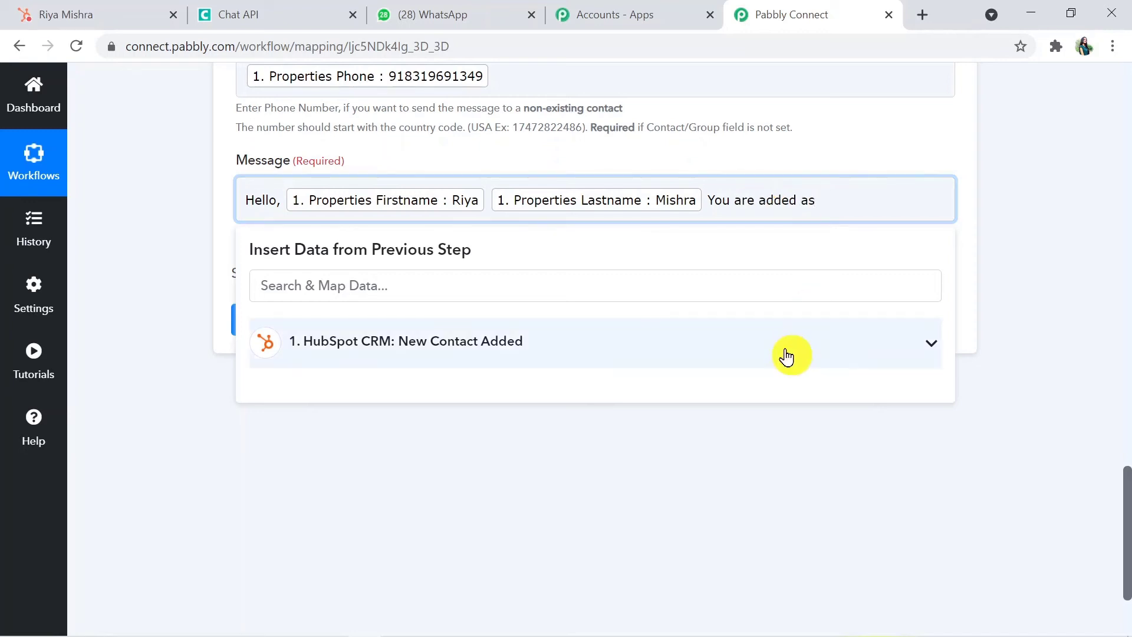
# - Insert the contact's Lifecyclestage token to finish the message
pyautogui.click(787, 356)
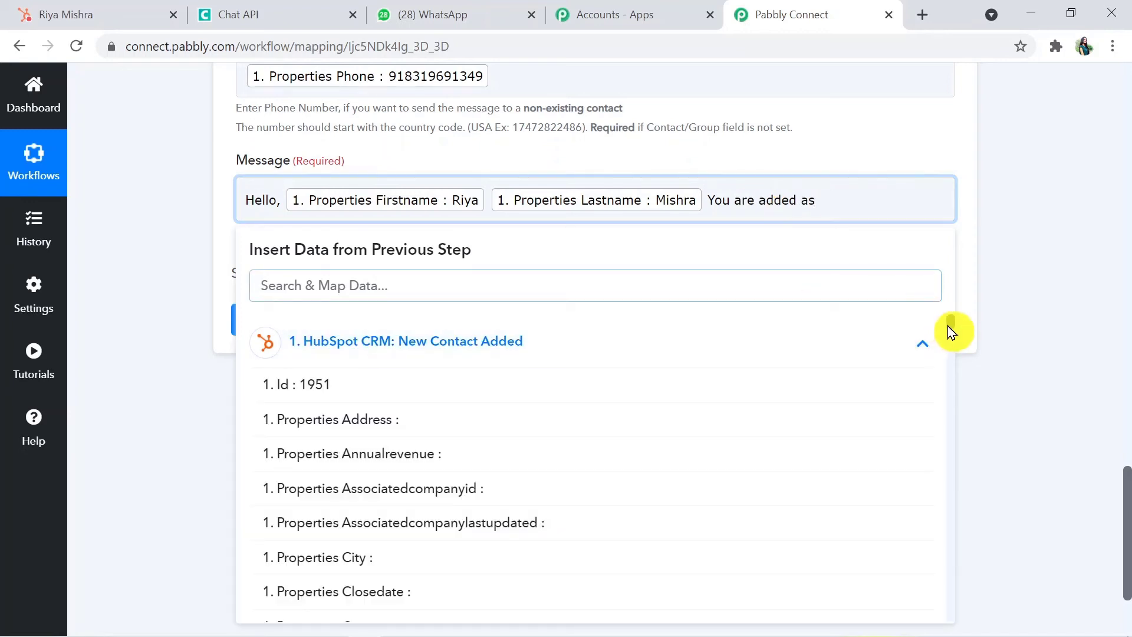
pyautogui.moveTo(952, 332); pyautogui.dragTo(951, 348)
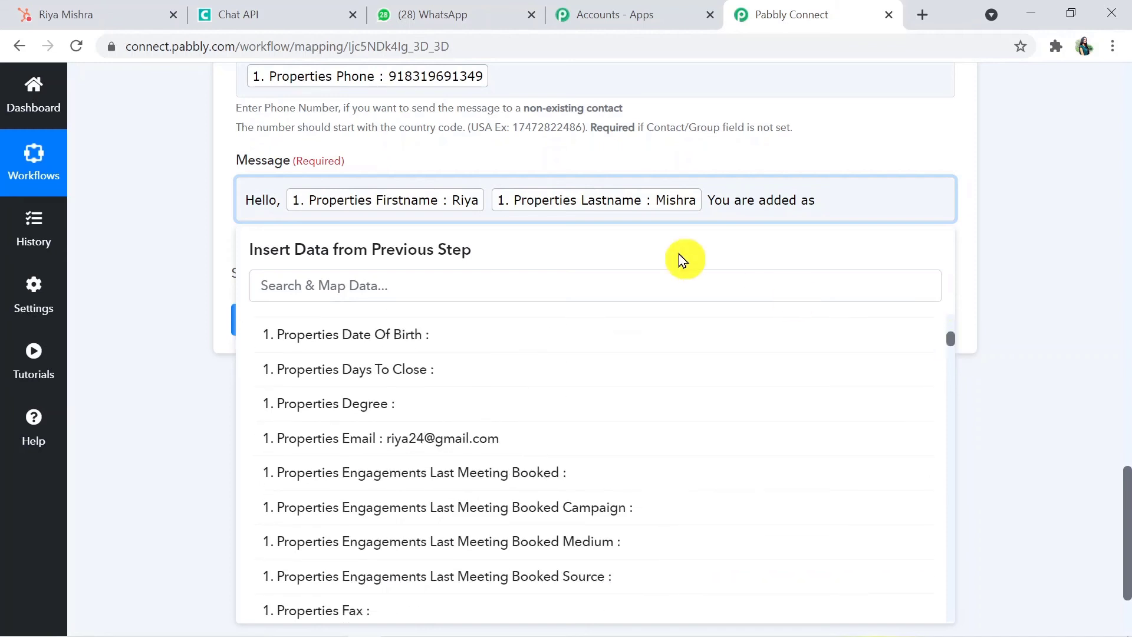
pyautogui.click(650, 284)
pyautogui.write('sub')
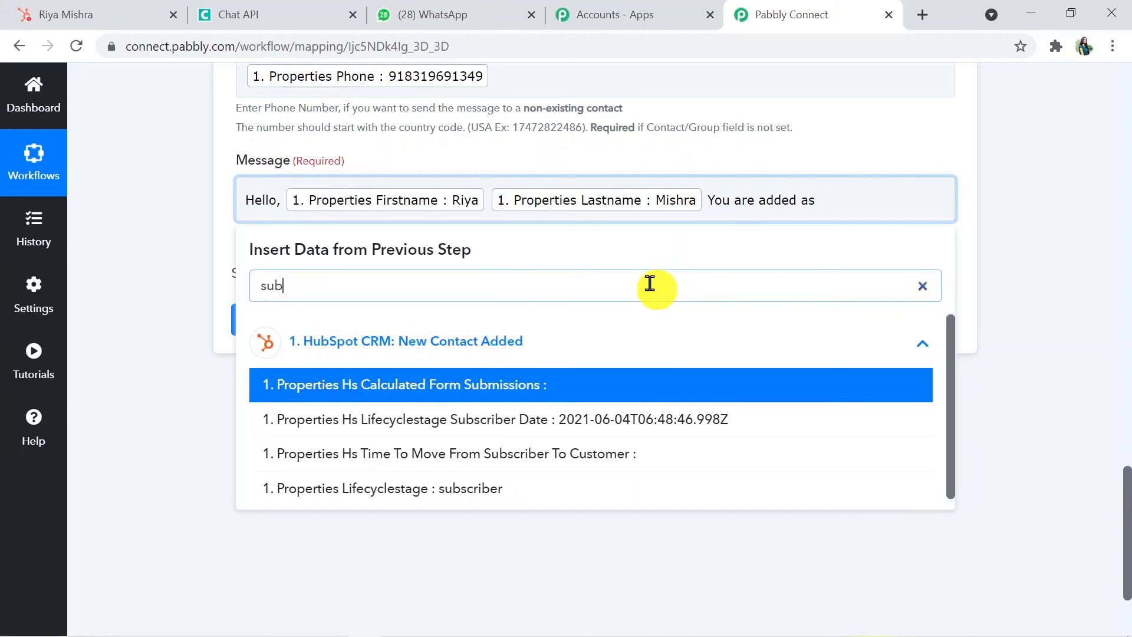
pyautogui.click(552, 489)
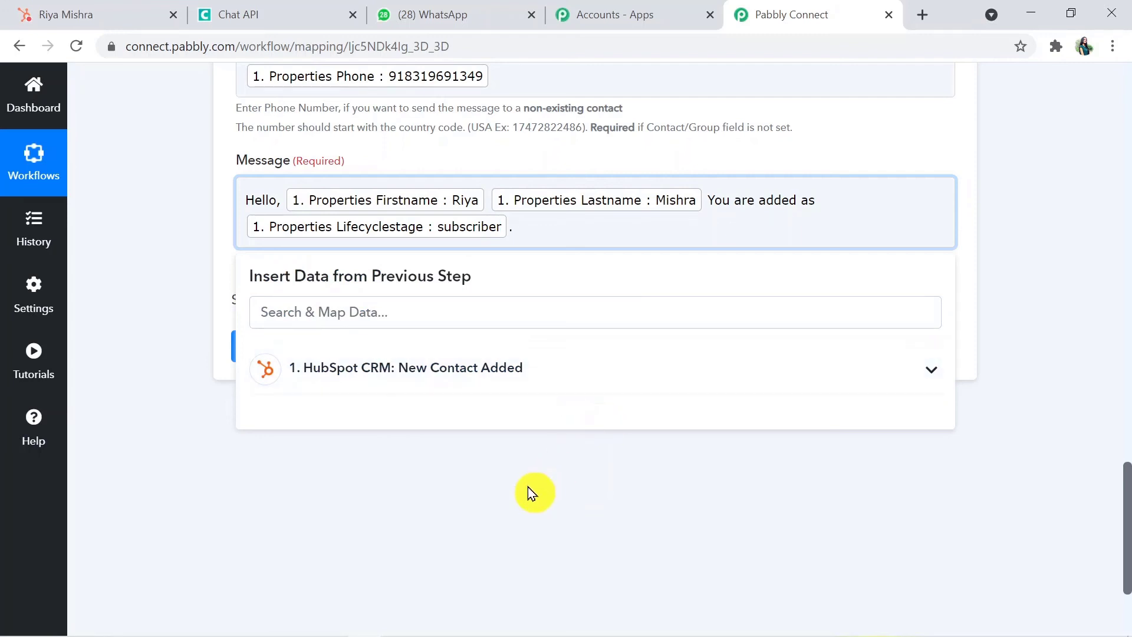
pyautogui.click(530, 489)
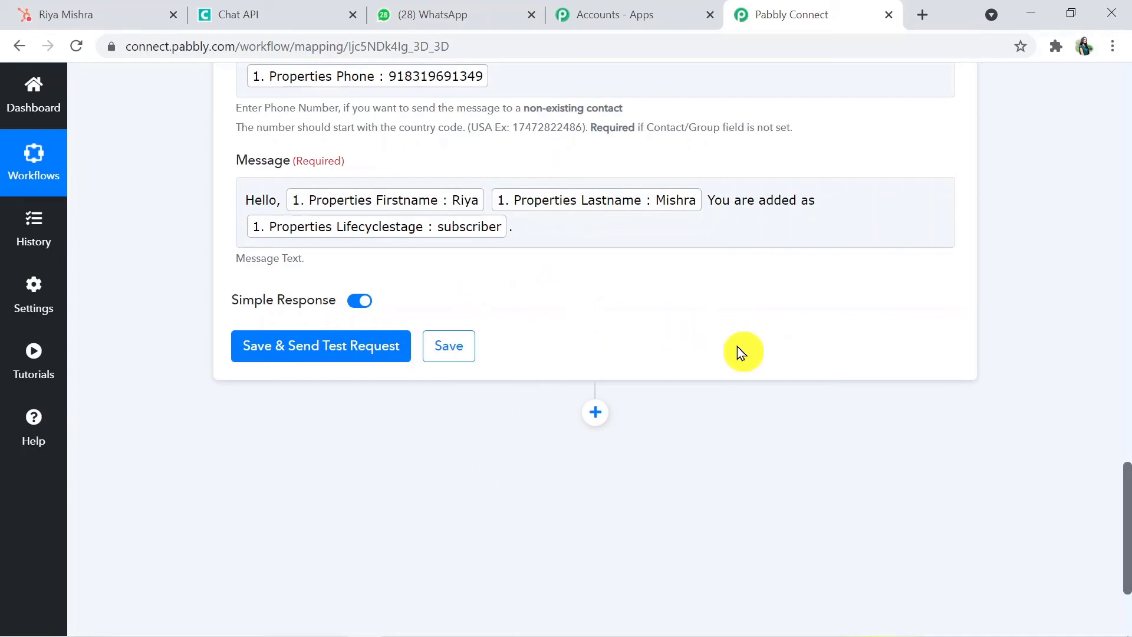
# - Save the Send Message step and send a test, getting Sent 1 with queue number 252
pyautogui.moveTo(1125, 543)
pyautogui.mouseDown()
pyautogui.moveTo(1129, 500)
pyautogui.moveTo(1127, 538)
pyautogui.mouseUp()
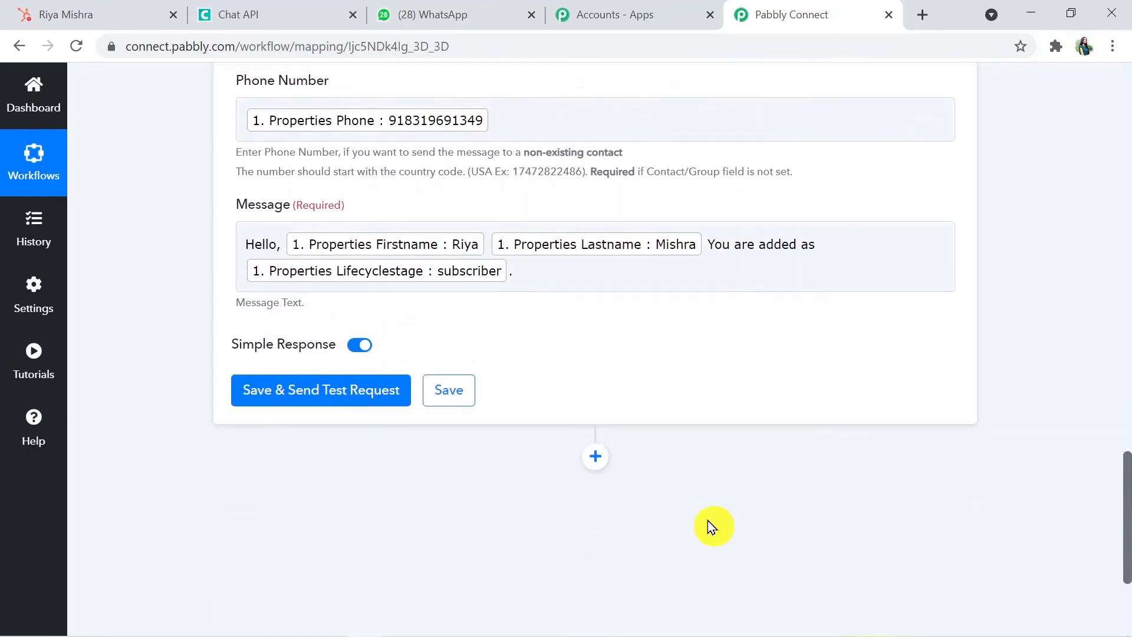
pyautogui.click(326, 396)
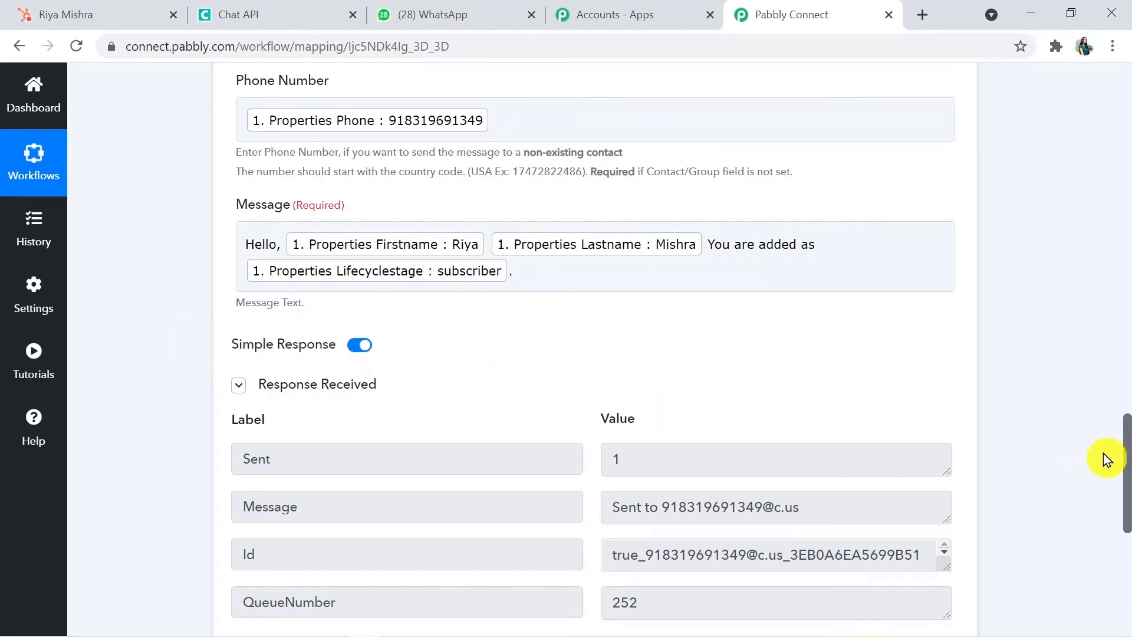
pyautogui.moveTo(1128, 470); pyautogui.dragTo(1128, 513)
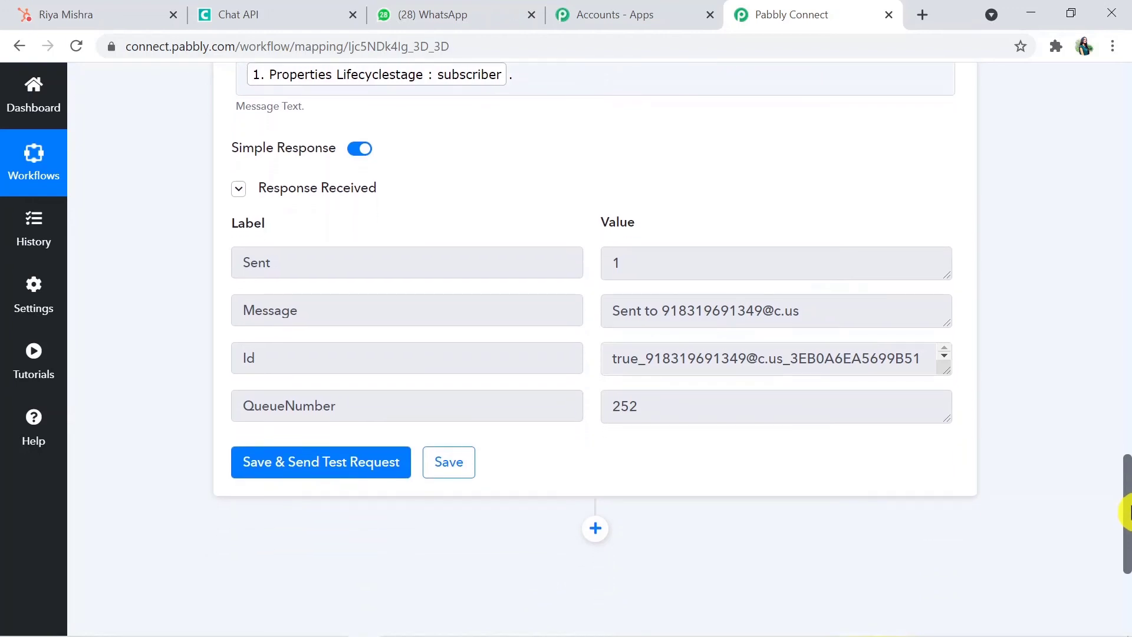
pyautogui.moveTo(1127, 511)
pyautogui.mouseDown()
pyautogui.moveTo(1125, 489)
pyautogui.moveTo(1127, 510)
pyautogui.mouseUp()
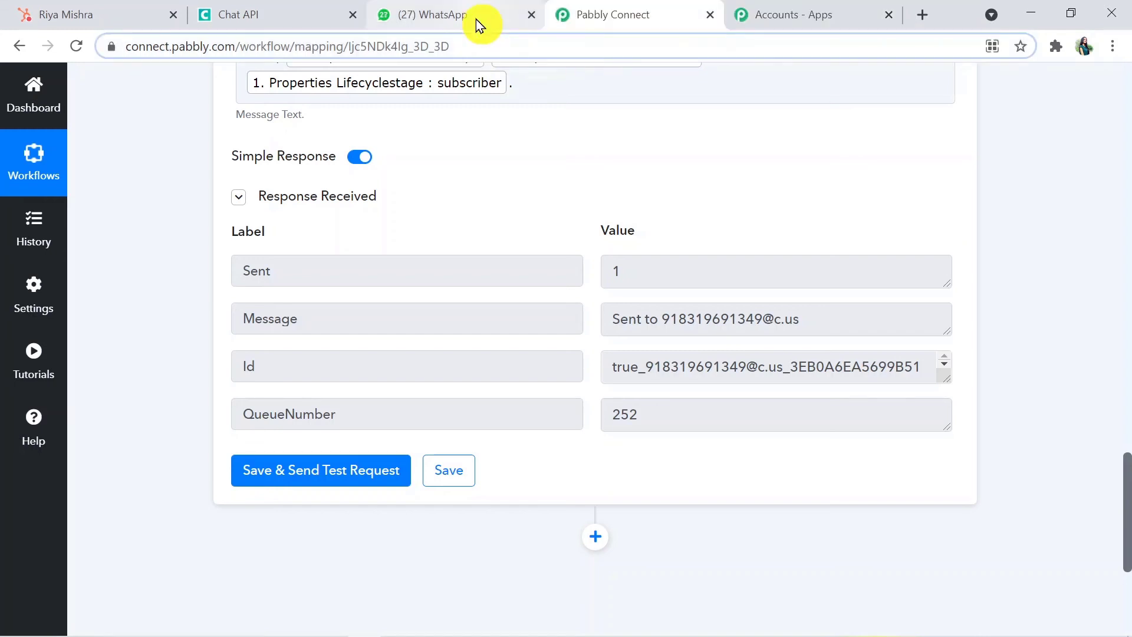
pyautogui.click(476, 19)
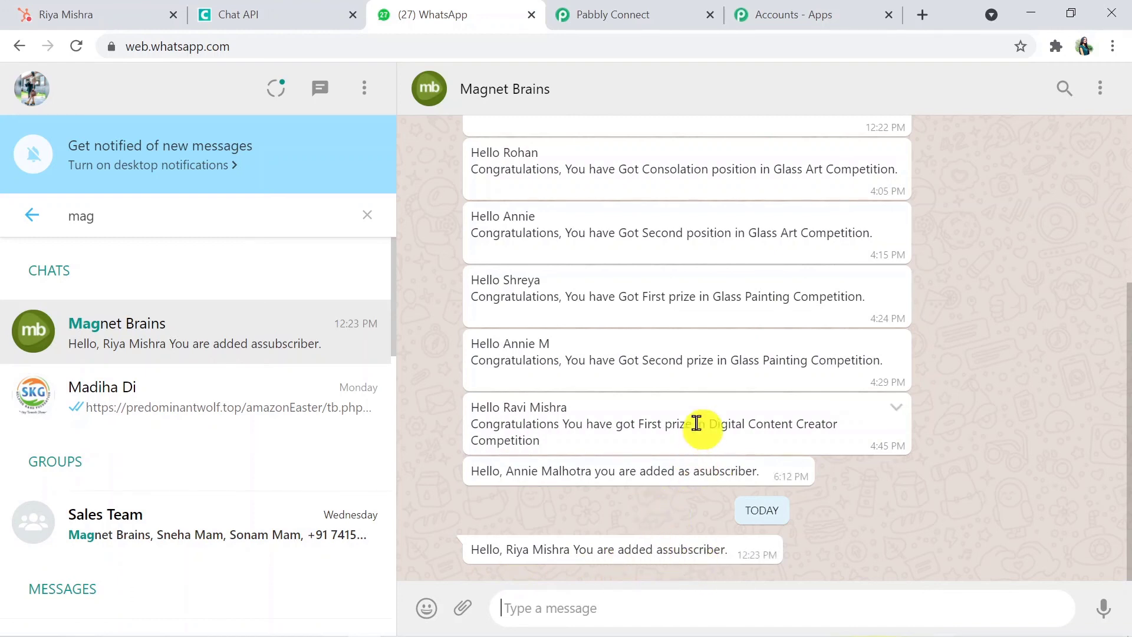
pyautogui.click(793, 17)
pyautogui.click(655, 12)
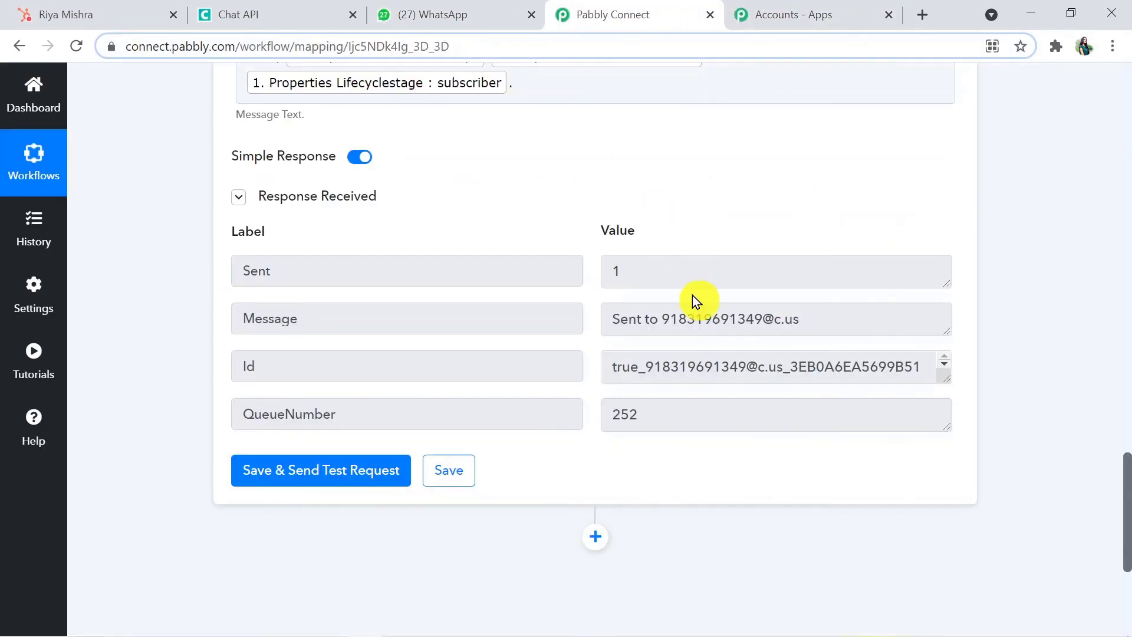
# - Insert a \n line break after the Lastname token, before 'You are added as'
pyautogui.click(1126, 506)
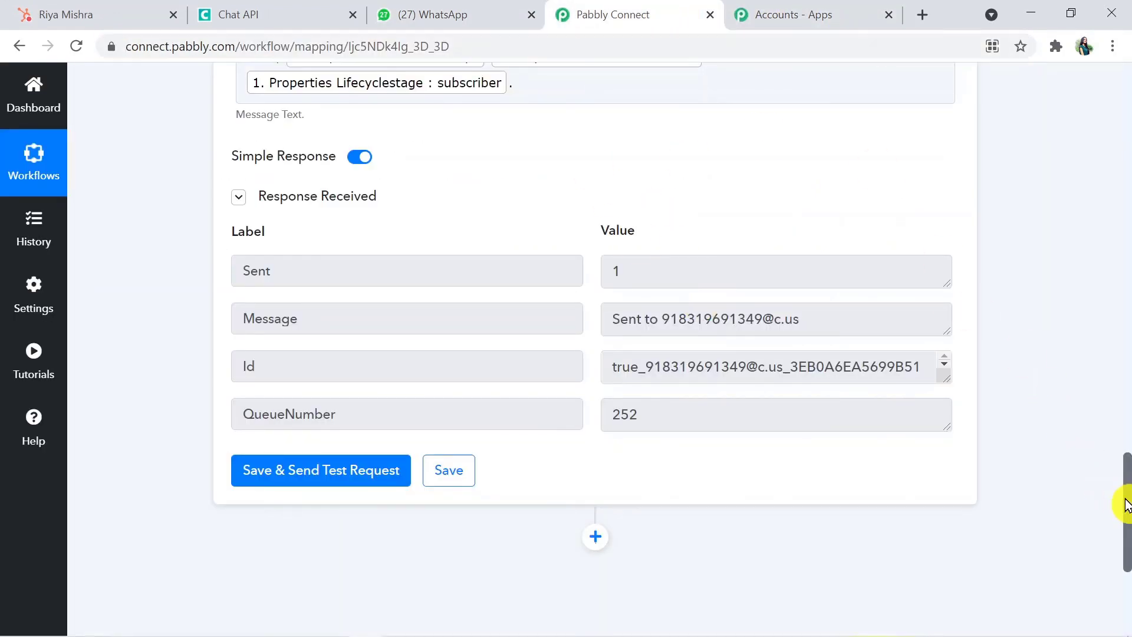
pyautogui.moveTo(1127, 505); pyautogui.dragTo(1119, 468)
pyautogui.click(803, 229)
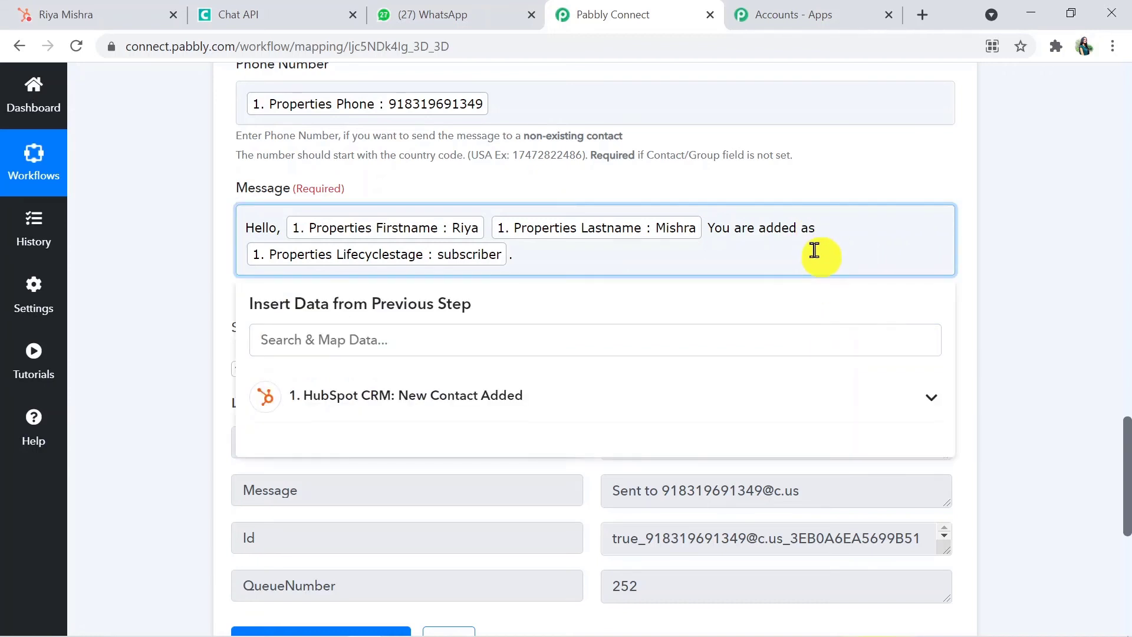
pyautogui.click(988, 338)
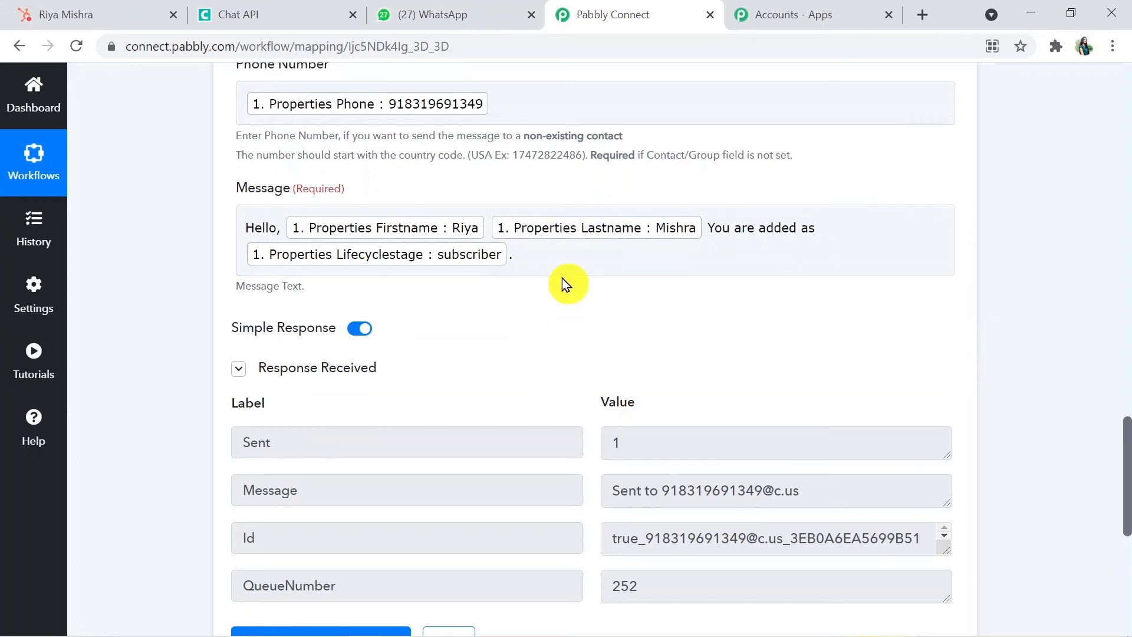
pyautogui.click(492, 232)
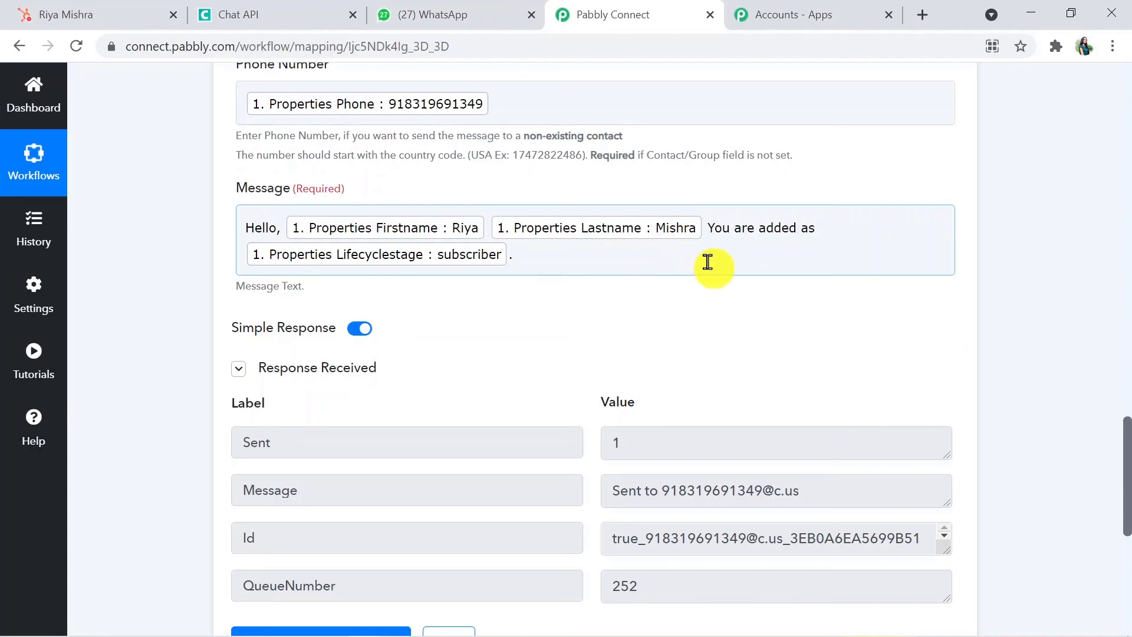
pyautogui.click(706, 228)
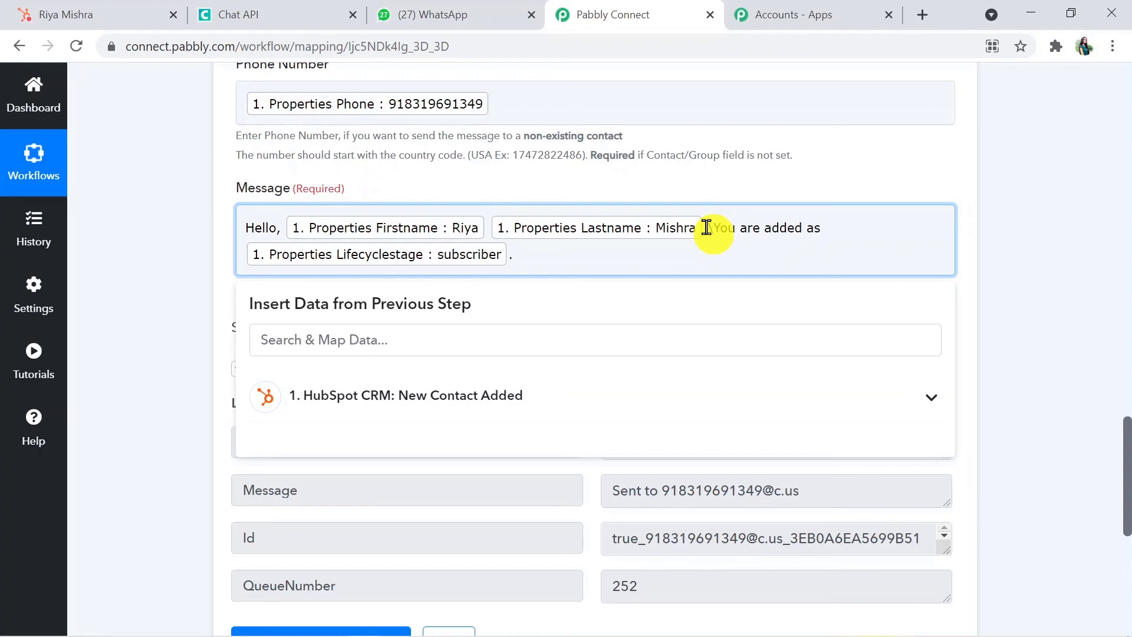
pyautogui.write('\\n')
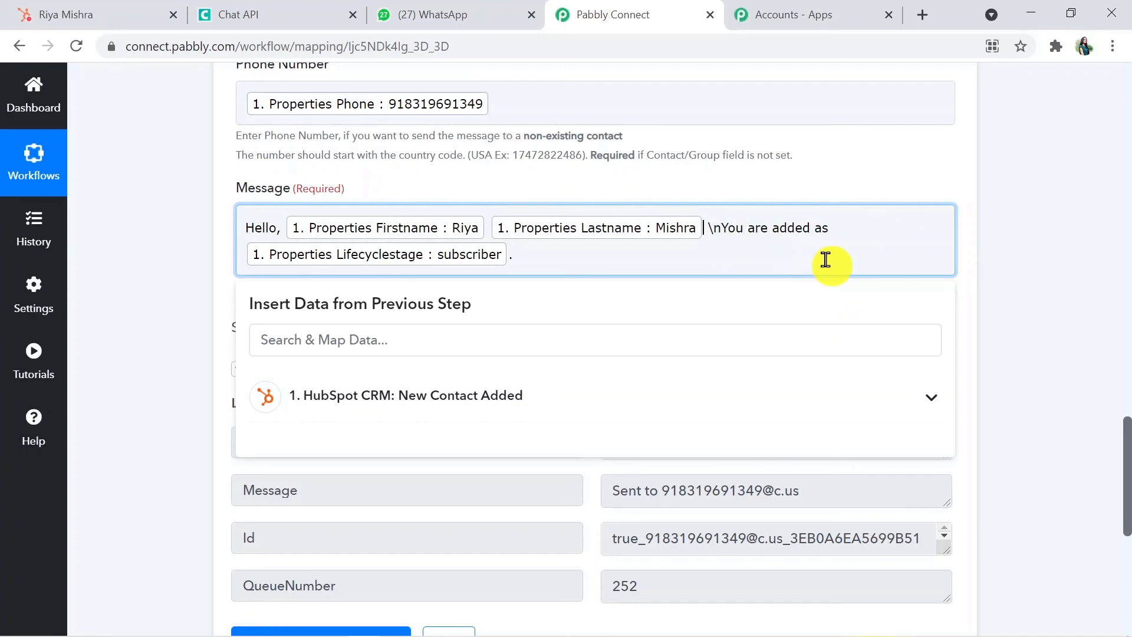
pyautogui.scroll(-3, 1130, 466)
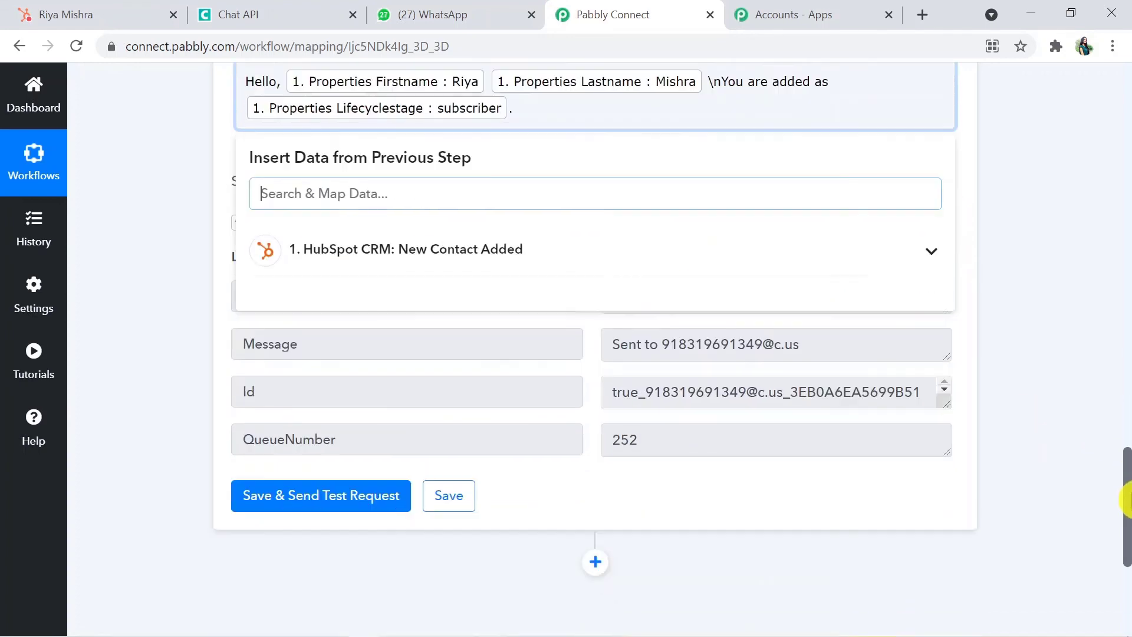
pyautogui.scroll(2, 1128, 481)
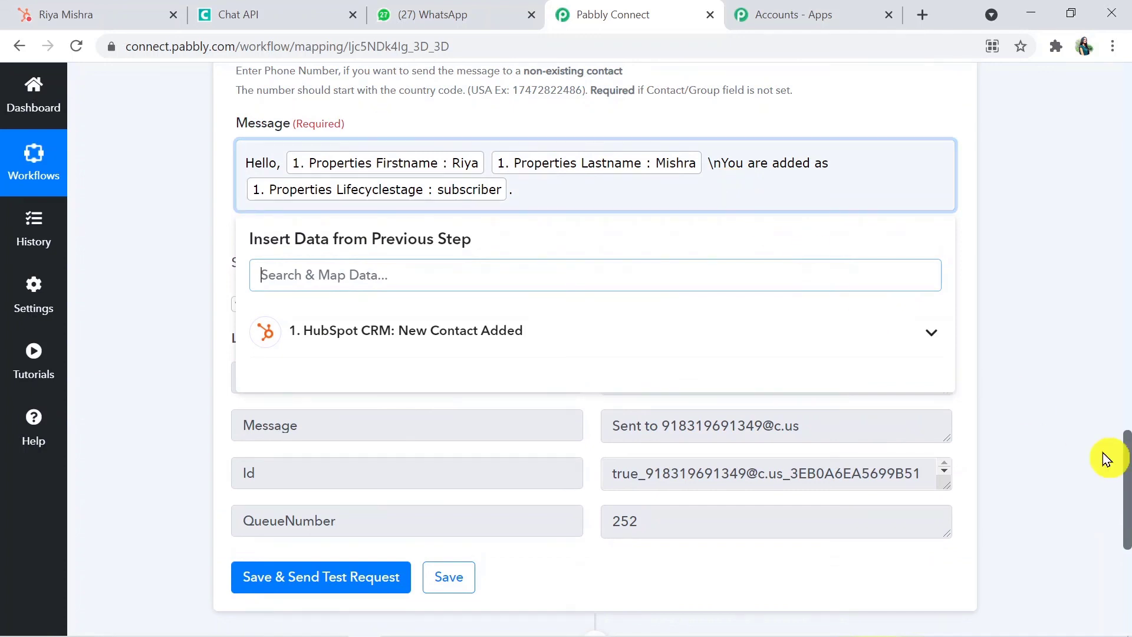
pyautogui.scroll(-1, 1127, 472)
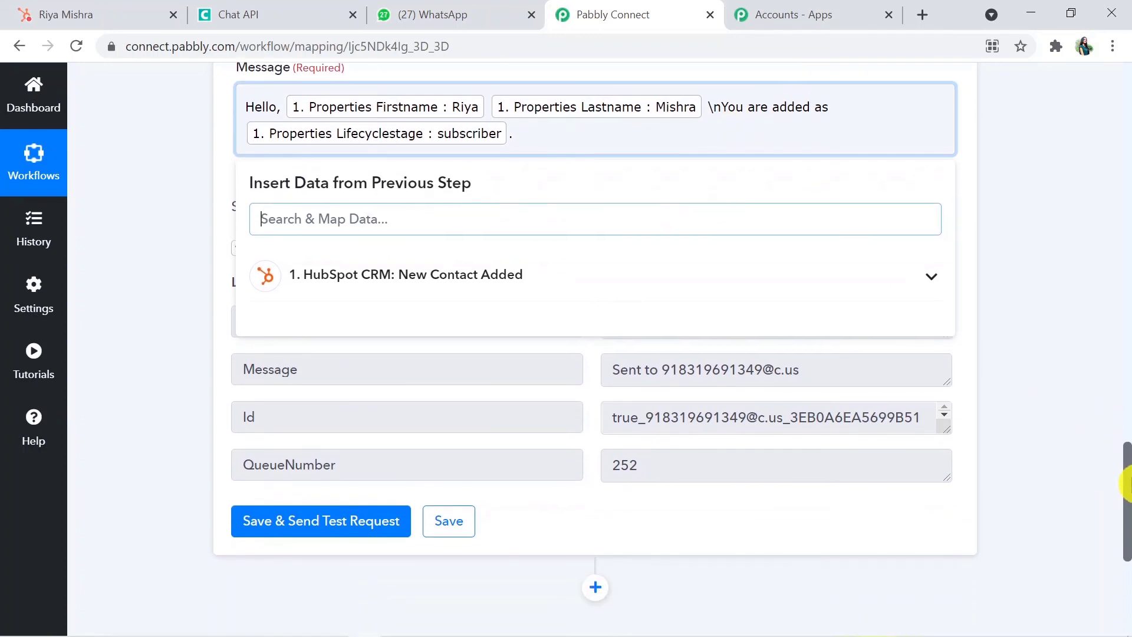
# - Resend the test with the edited message and check the new response and WhatsApp chat
pyautogui.click(333, 524)
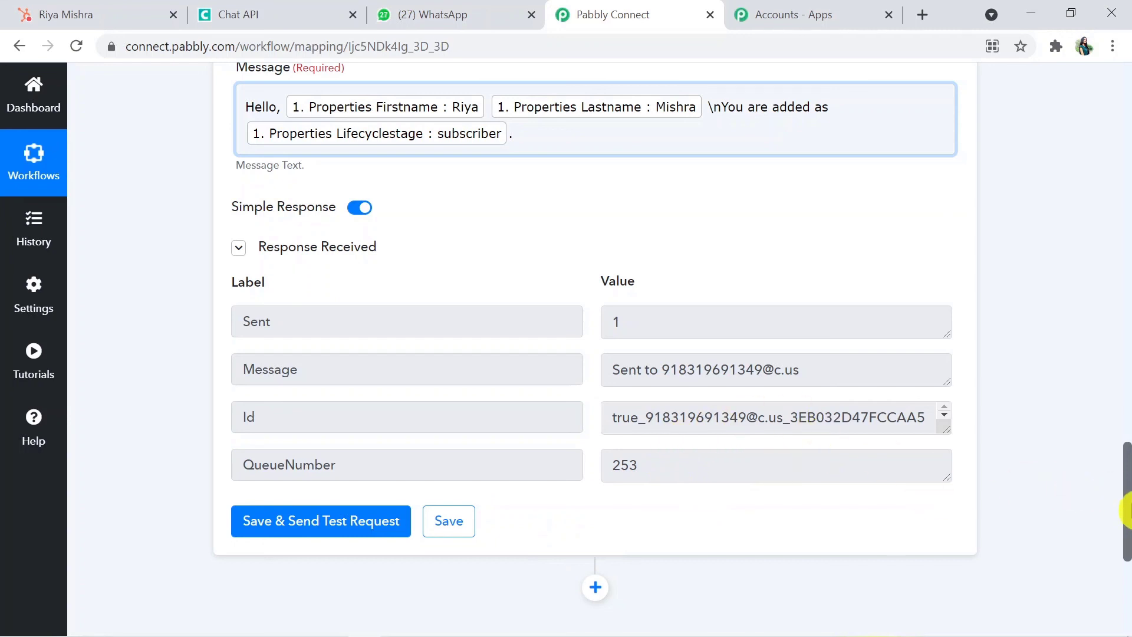
pyautogui.moveTo(1126, 511); pyautogui.dragTo(1127, 493)
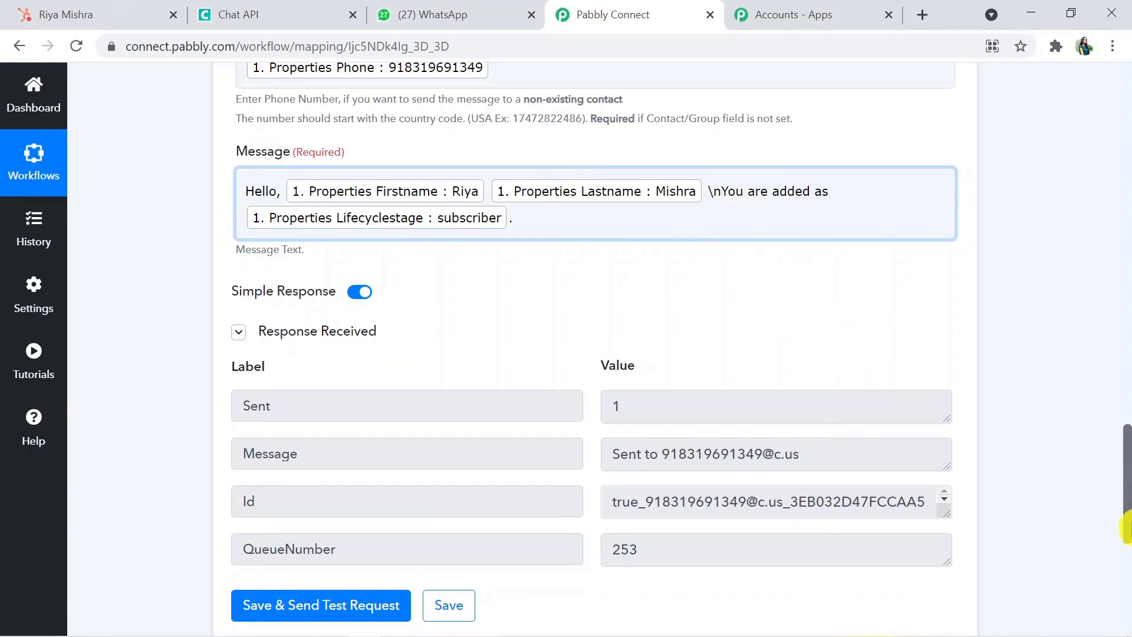
pyautogui.moveTo(1126, 527); pyautogui.dragTo(1127, 545)
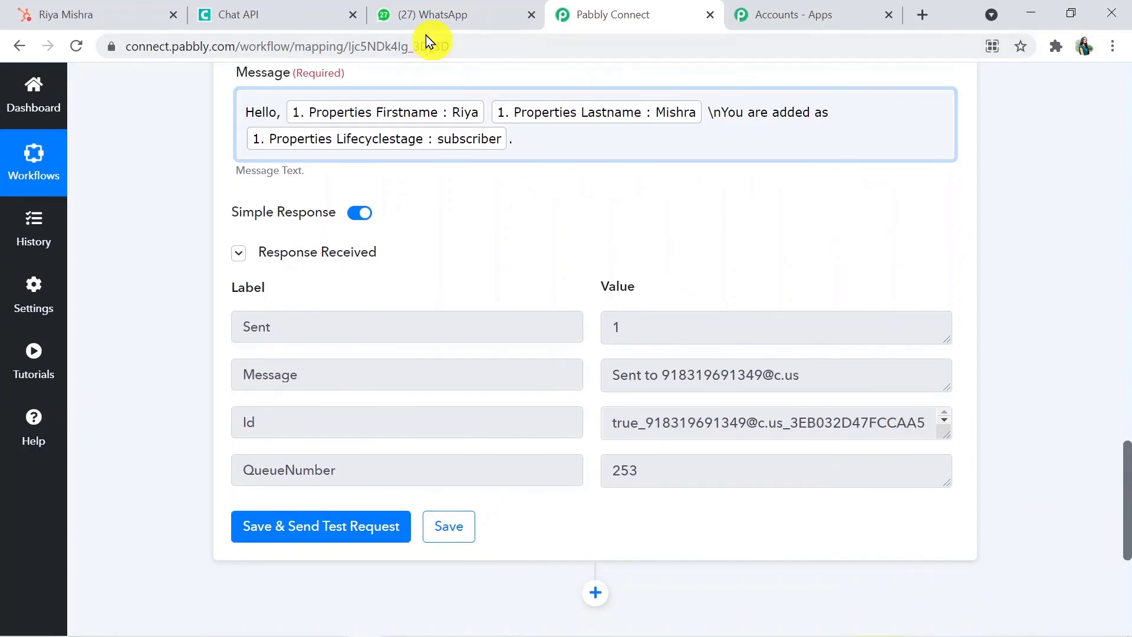
pyautogui.click(501, 25)
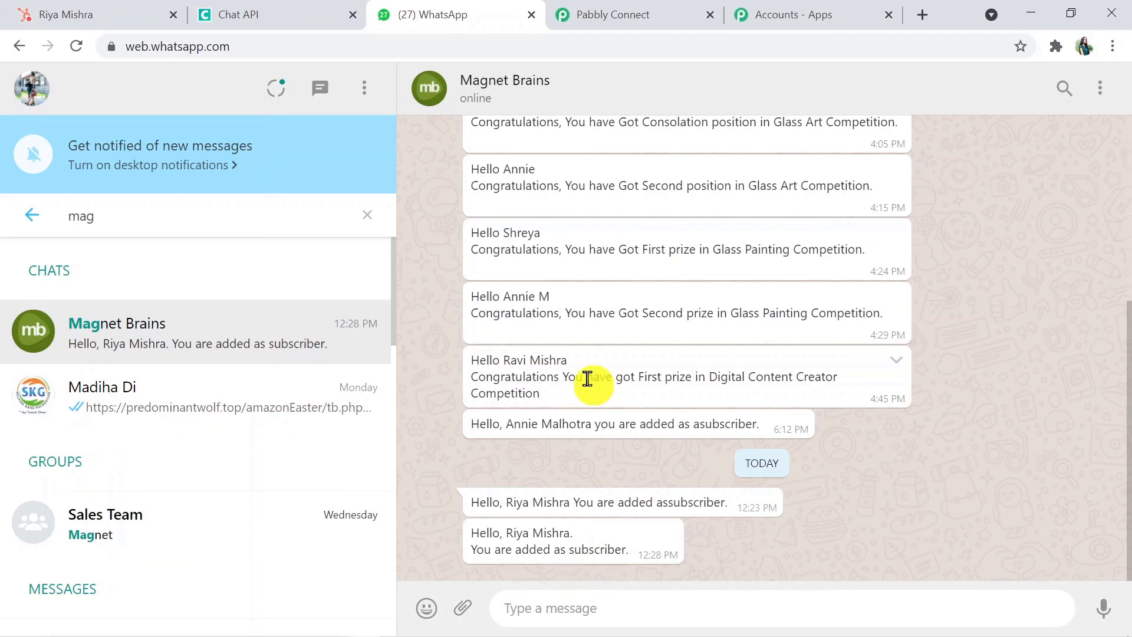
pyautogui.click(629, 15)
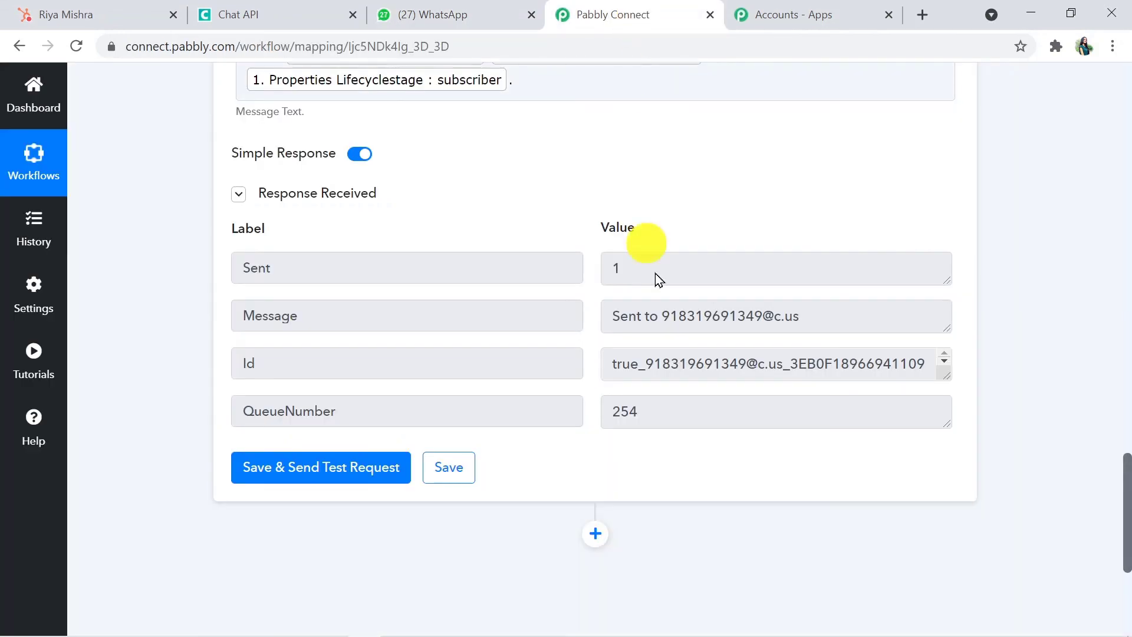
# - Collapse the Chat API Send Message and HubSpot CRM New Contact Added steps to show the workflow overview
pyautogui.moveTo(1127, 501); pyautogui.dragTo(1105, 331)
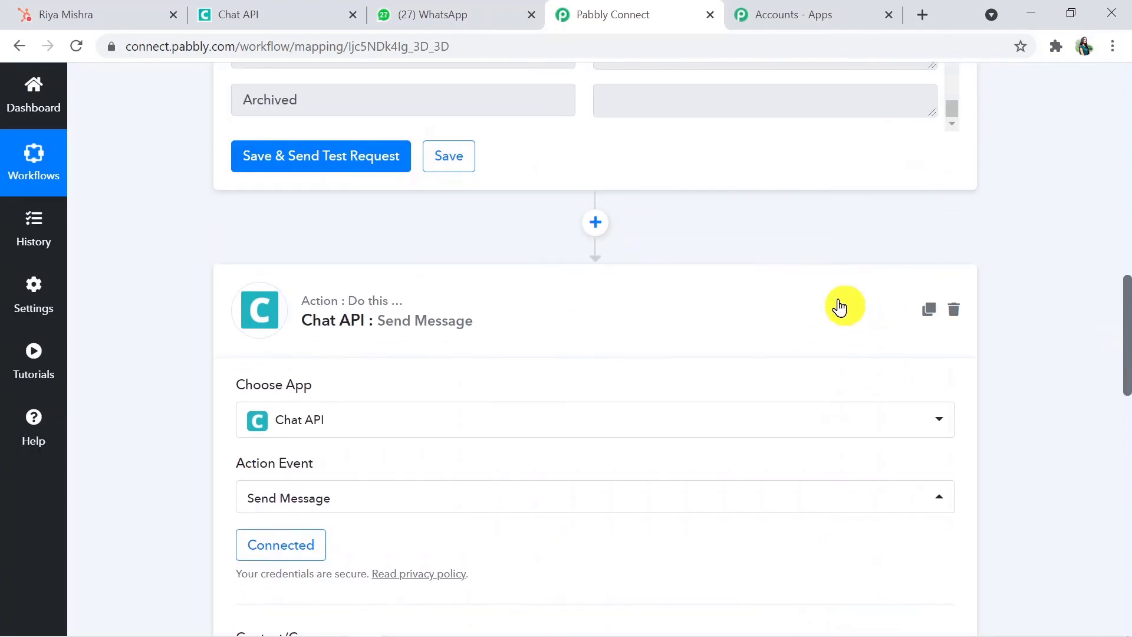
pyautogui.click(840, 307)
pyautogui.moveTo(1125, 480); pyautogui.dragTo(1114, 118)
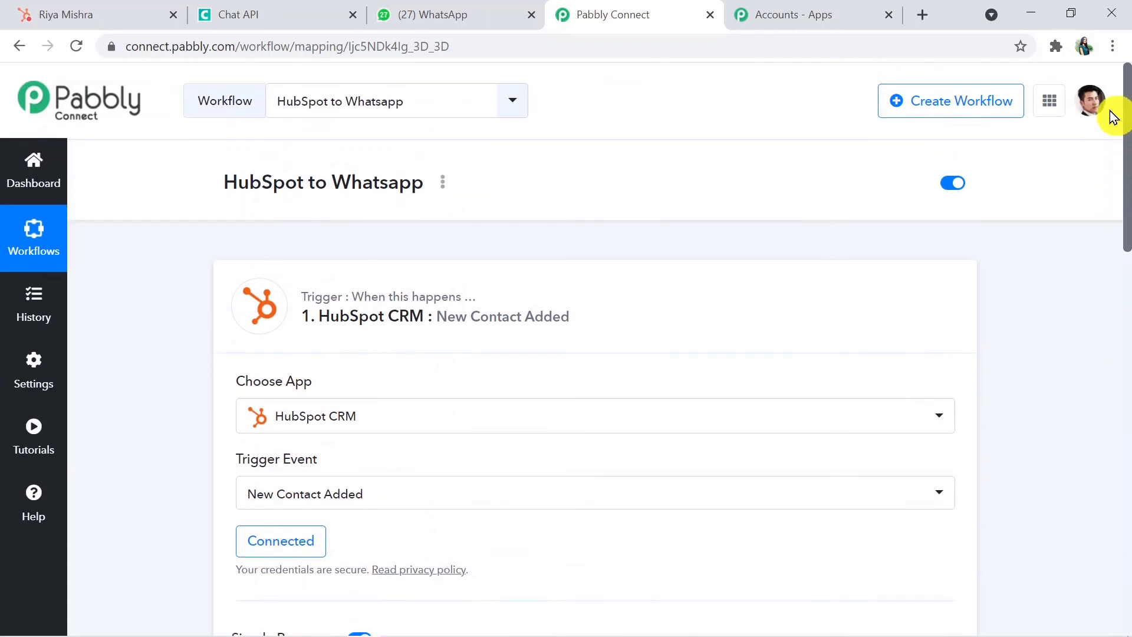
pyautogui.click(672, 321)
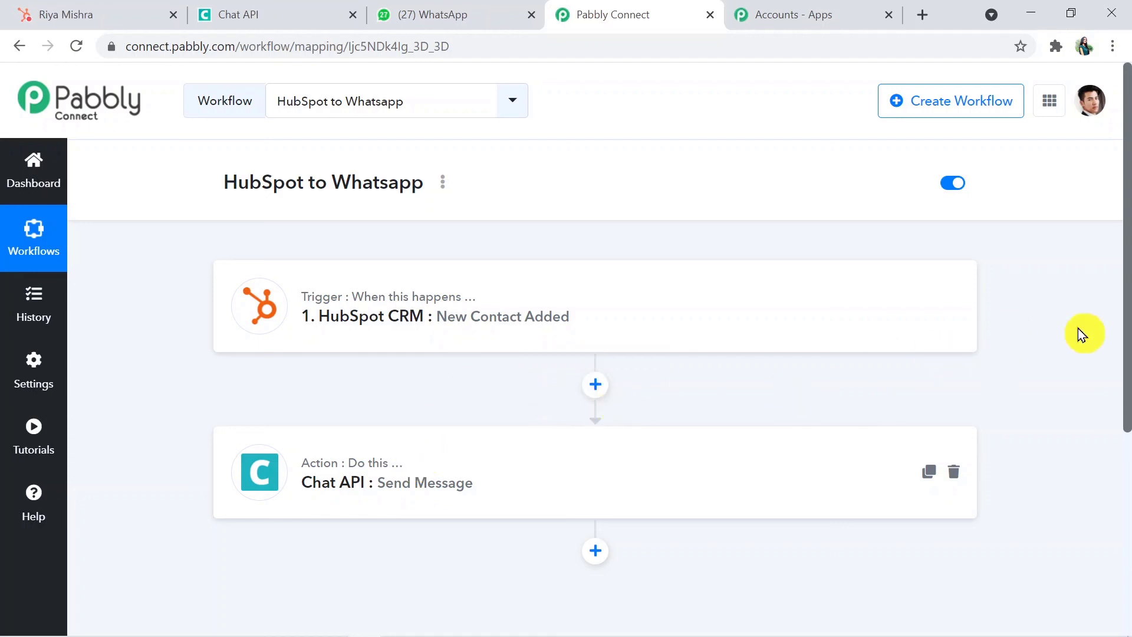
pyautogui.moveTo(1125, 336); pyautogui.dragTo(1122, 318)
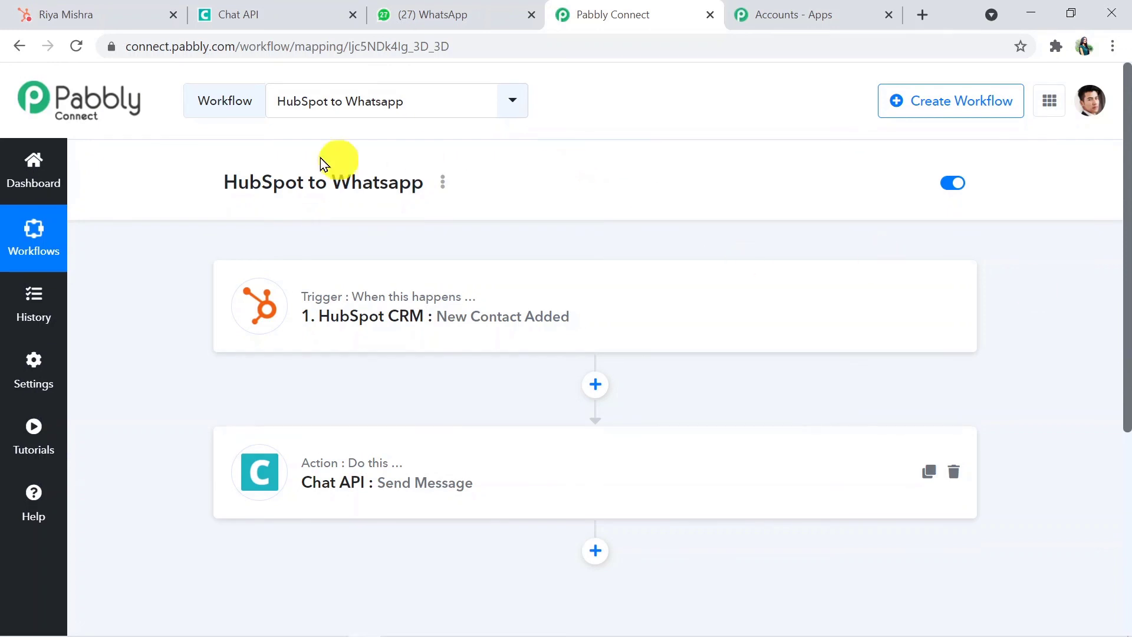